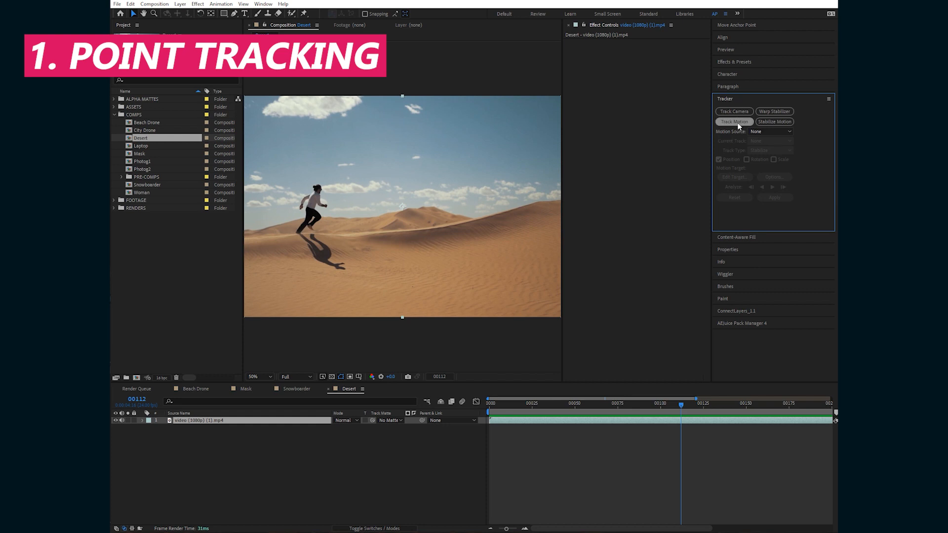
- Start a motion track on the desert footage at frame 112, placing the track point on the runner's head and enlarging its regions
{"action": "left_click", "coordinate": [737, 123]}
{"action": "scroll", "coordinate": [385, 203], "scroll_direction": "up", "scroll_amount": 3}
{"action": "left_click_drag", "start_coordinate": [408, 211], "coordinate": [304, 157]}
{"action": "scroll", "coordinate": [305, 181], "scroll_direction": "up", "scroll_amount": 4}
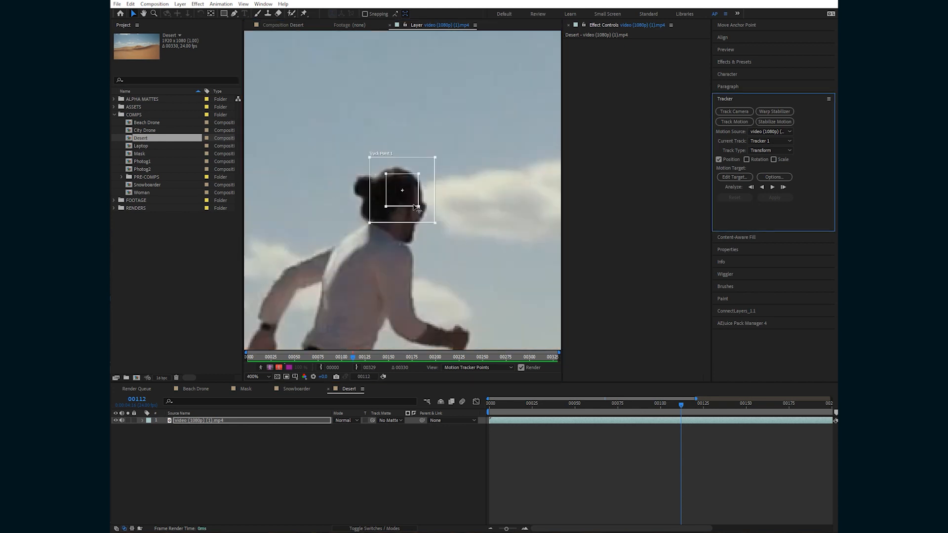
{"action": "left_click_drag", "start_coordinate": [419, 207], "coordinate": [427, 227]}
{"action": "scroll", "coordinate": [426, 224], "scroll_direction": "down", "scroll_amount": 2}
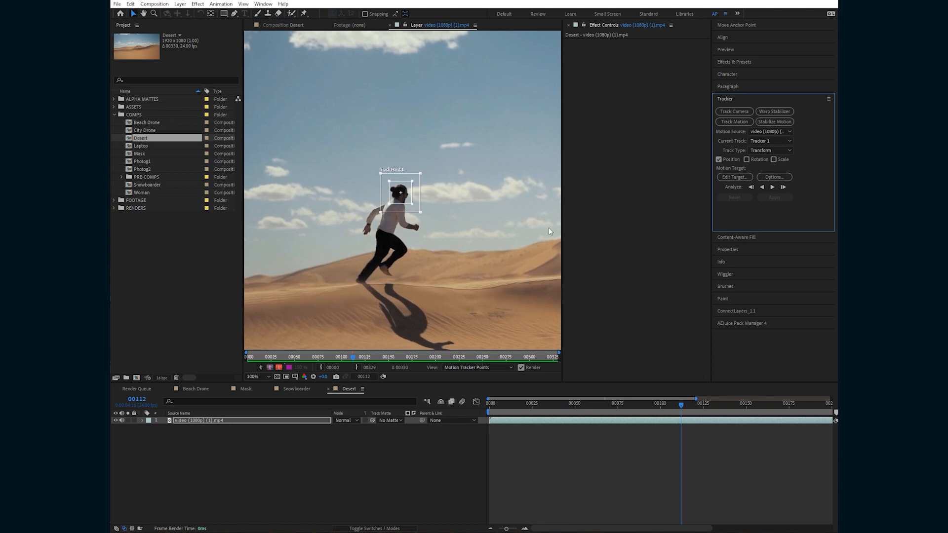
- Analyze the runner's head track forward from frame 112, and backward from that same frame
{"action": "left_click", "coordinate": [772, 188]}
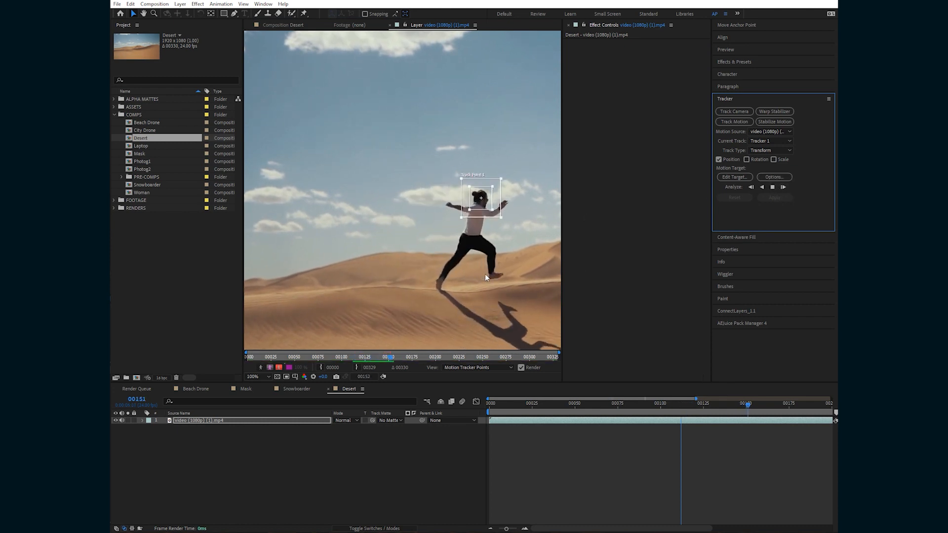
{"action": "scroll", "coordinate": [512, 281], "scroll_direction": "down", "scroll_amount": 1}
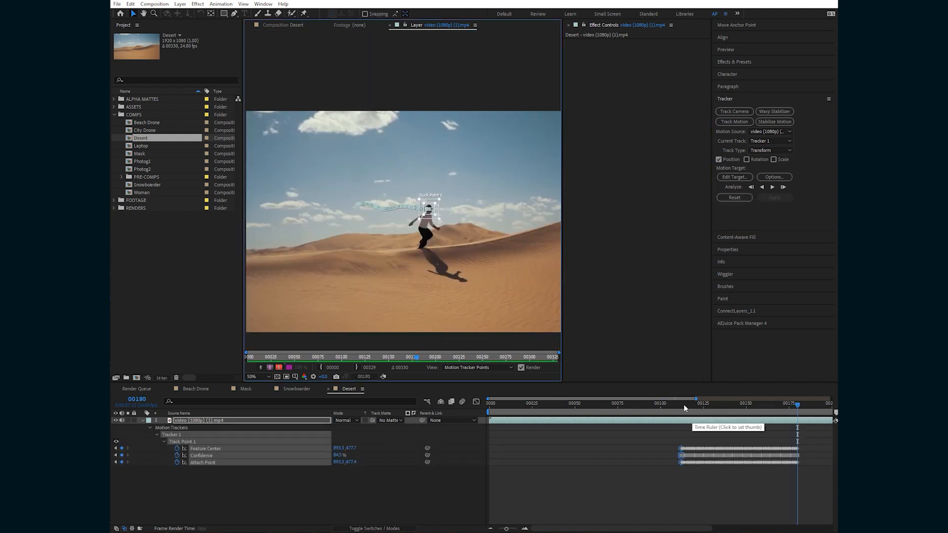
{"action": "left_click", "coordinate": [678, 406]}
{"action": "key", "text": "equal"}
{"action": "key", "text": "equal"}
{"action": "key", "text": "equal"}
{"action": "left_click", "coordinate": [704, 405]}
{"action": "left_click_drag", "start_coordinate": [385, 259], "coordinate": [459, 261]}
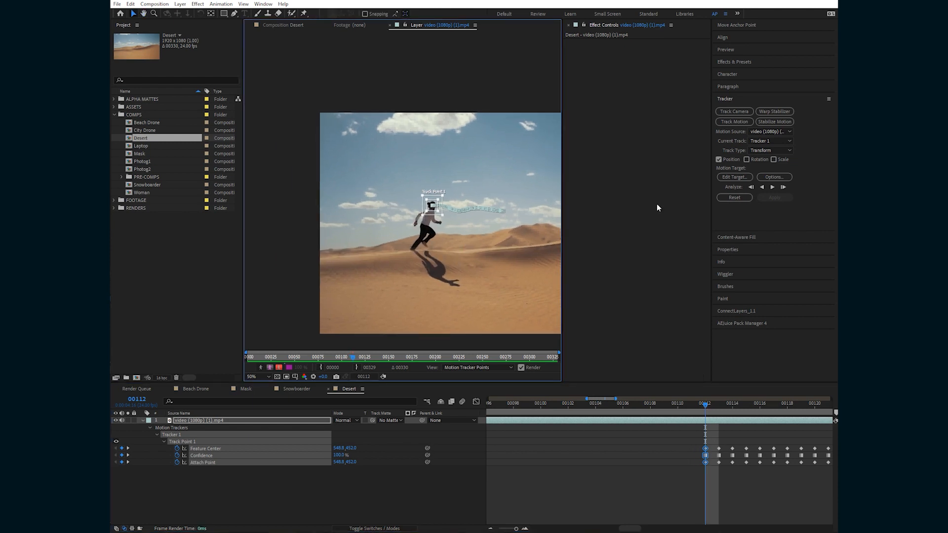
{"action": "left_click", "coordinate": [762, 186]}
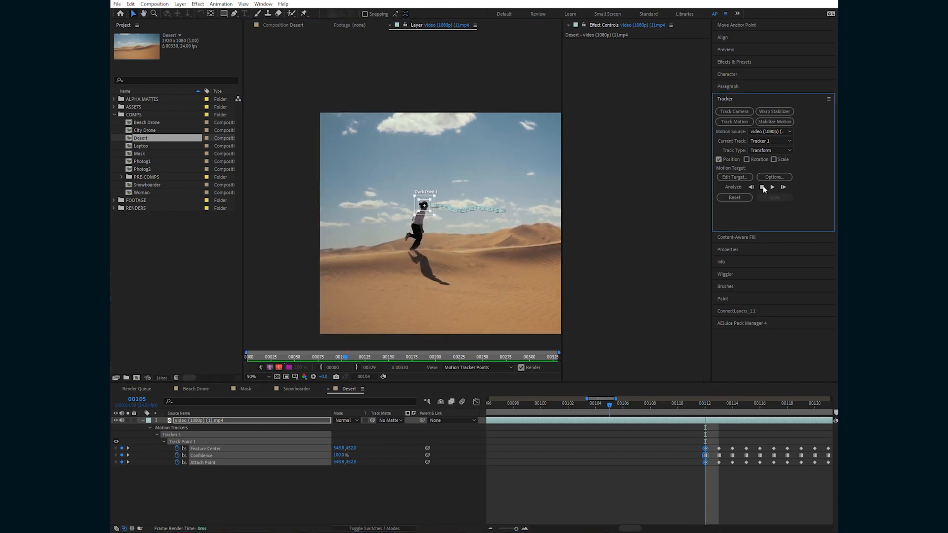
- Mute the desert footage layer's audio and add a null object to the composition
{"action": "left_click", "coordinate": [142, 421]}
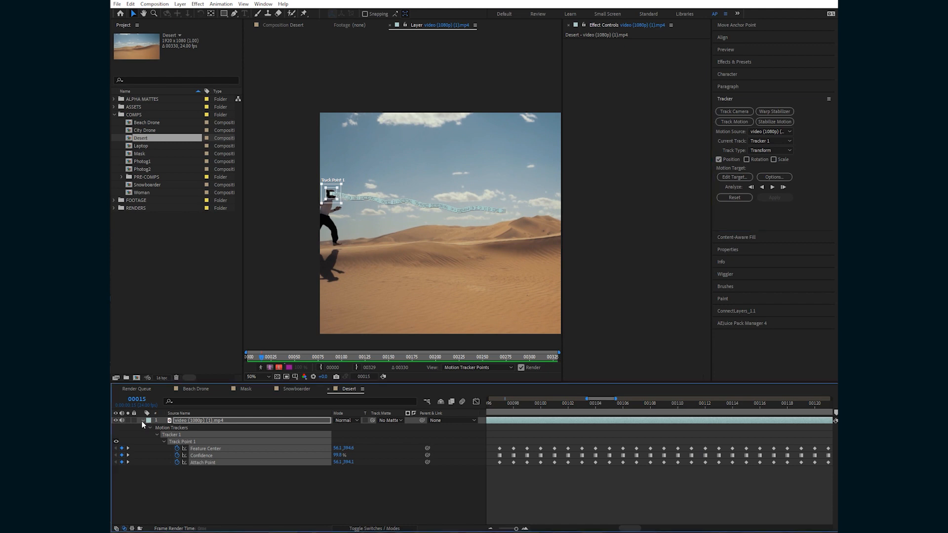
{"action": "left_click", "coordinate": [142, 420]}
{"action": "left_click", "coordinate": [122, 420]}
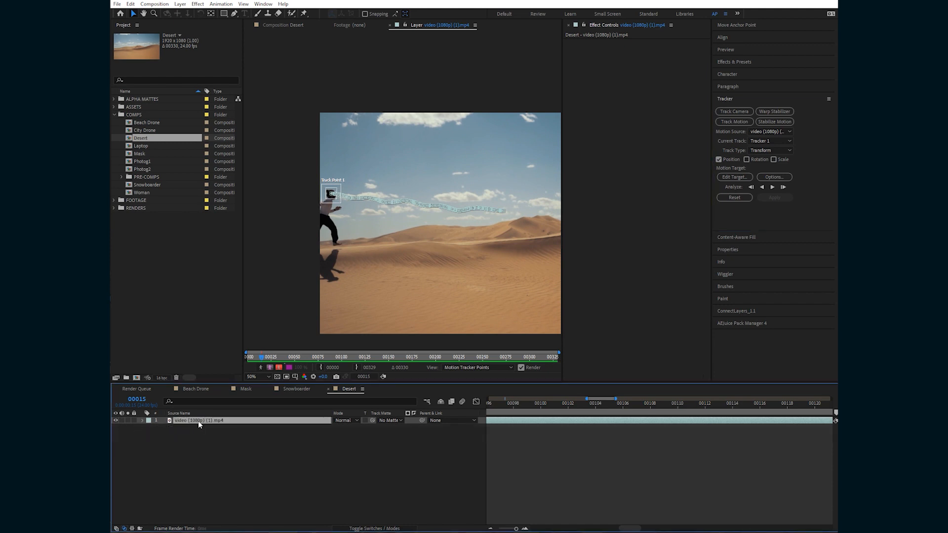
{"action": "key", "text": "ctrl+alt+shift+y"}
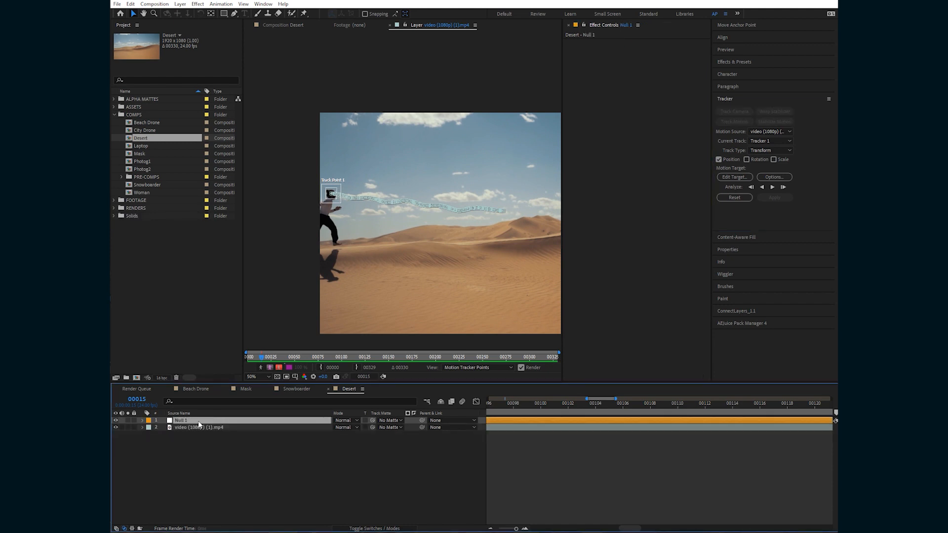
- Set Null 1 as the tracker's motion target and apply the tracking data in X and Y
{"action": "left_click", "coordinate": [551, 428]}
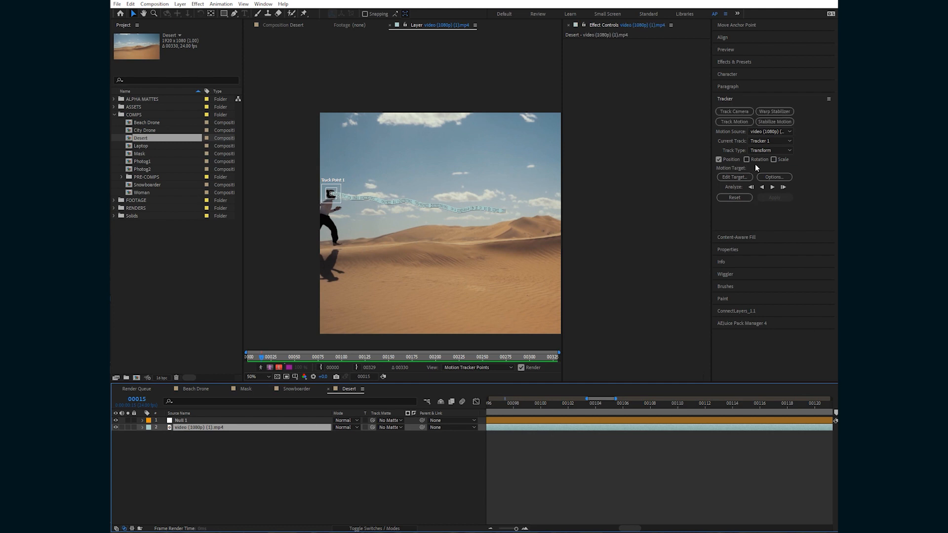
{"action": "left_click", "coordinate": [735, 178]}
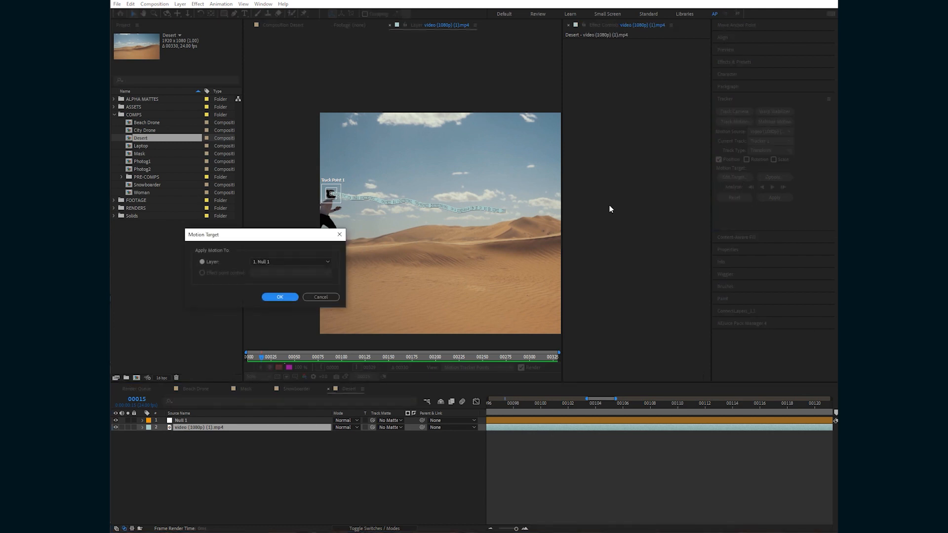
{"action": "left_click", "coordinate": [287, 297]}
{"action": "left_click", "coordinate": [775, 197]}
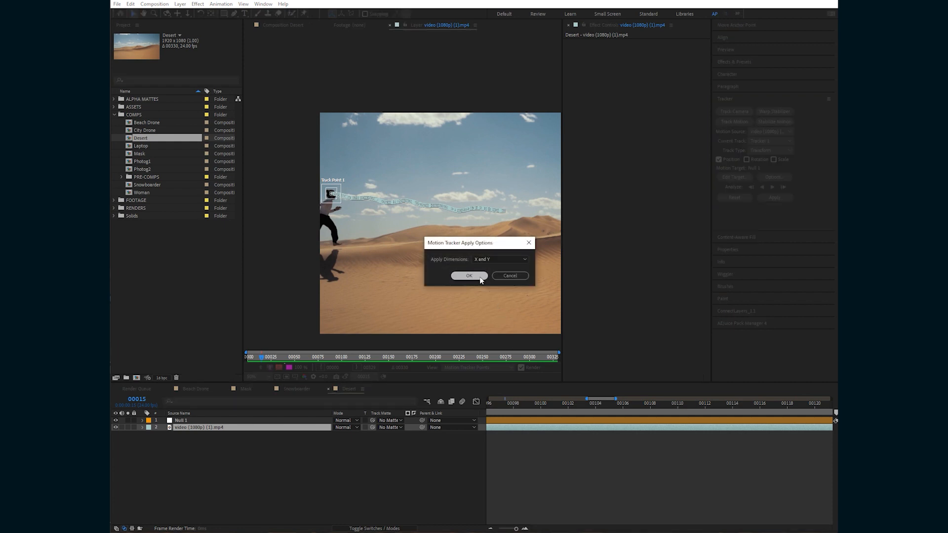
{"action": "left_click", "coordinate": [480, 278]}
- Show the whole timeline and scrub through it to check that Null 1 follows the runner's head
{"action": "left_click", "coordinate": [556, 400]}
{"action": "key", "text": ";"}
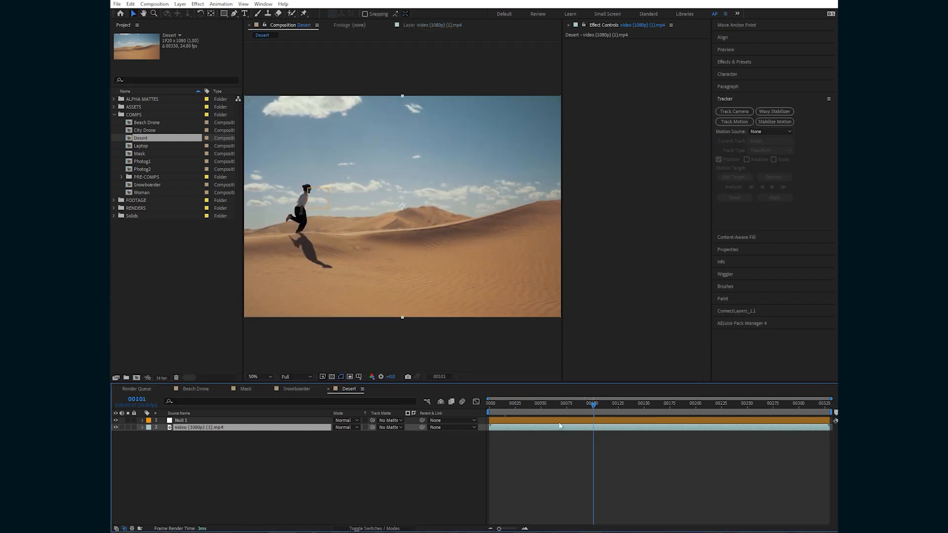
{"action": "left_click", "coordinate": [559, 422]}
{"action": "mouse_move", "coordinate": [560, 408]}
{"action": "left_mouse_down"}
{"action": "mouse_move", "coordinate": [660, 408]}
{"action": "mouse_move", "coordinate": [573, 409]}
{"action": "left_mouse_up"}
{"action": "left_click", "coordinate": [549, 413]}
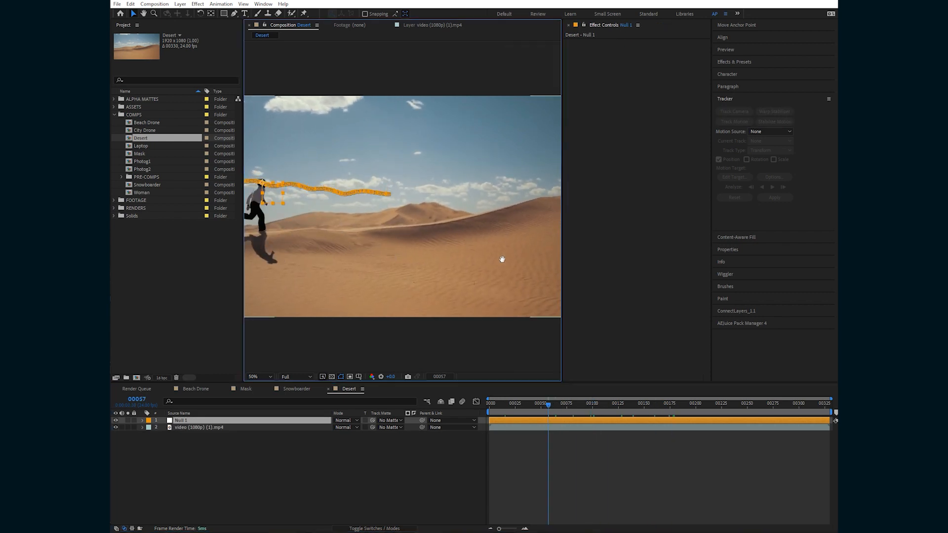
{"action": "scroll", "coordinate": [489, 271], "scroll_direction": "up", "scroll_amount": 2}
{"action": "left_click_drag", "start_coordinate": [539, 407], "coordinate": [549, 419]}
- Add a text layer reading "This sand is so hot!!!!!" in the sky above the runner
{"action": "left_click", "coordinate": [546, 459]}
{"action": "left_click", "coordinate": [244, 13]}
{"action": "left_click", "coordinate": [358, 134]}
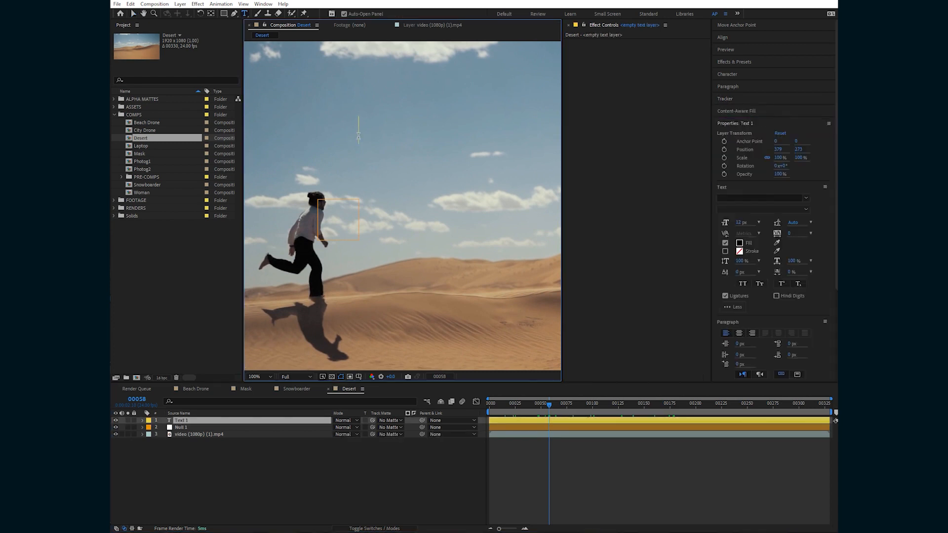
{"action": "type", "text": "This sand is"}
{"action": "key", "text": "BackSpace"}
{"action": "key", "text": "BackSpace"}
{"action": "key", "text": "BackSpace"}
{"action": "key", "text": "BackSpace"}
{"action": "key", "text": "BackSpace"}
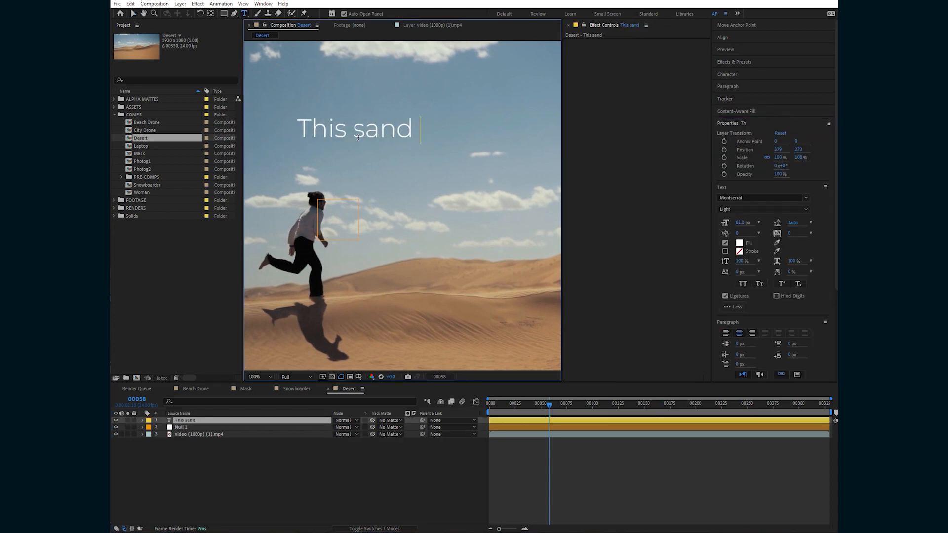
{"action": "key", "text": "BackSpace"}
{"action": "type", "text": "and is s"}
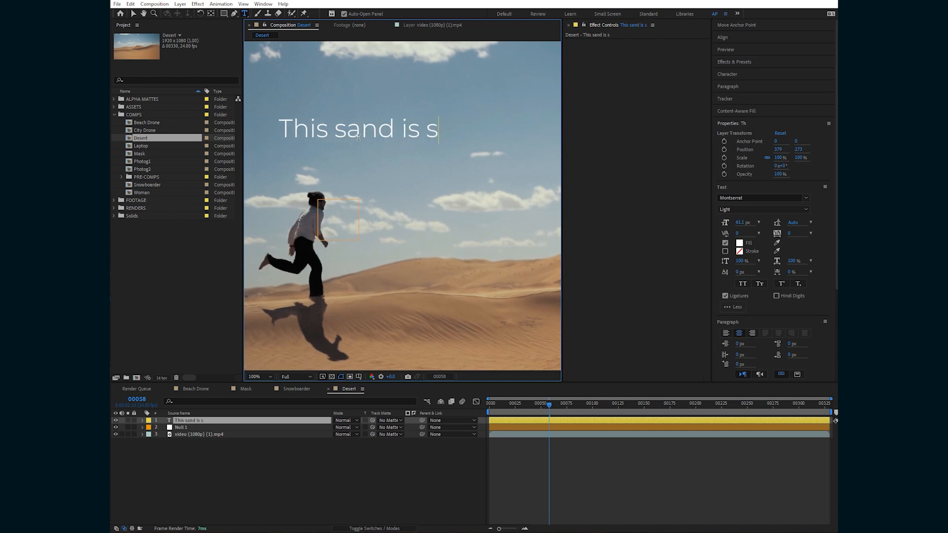
{"action": "type", "text": "o hot!!!!!"}
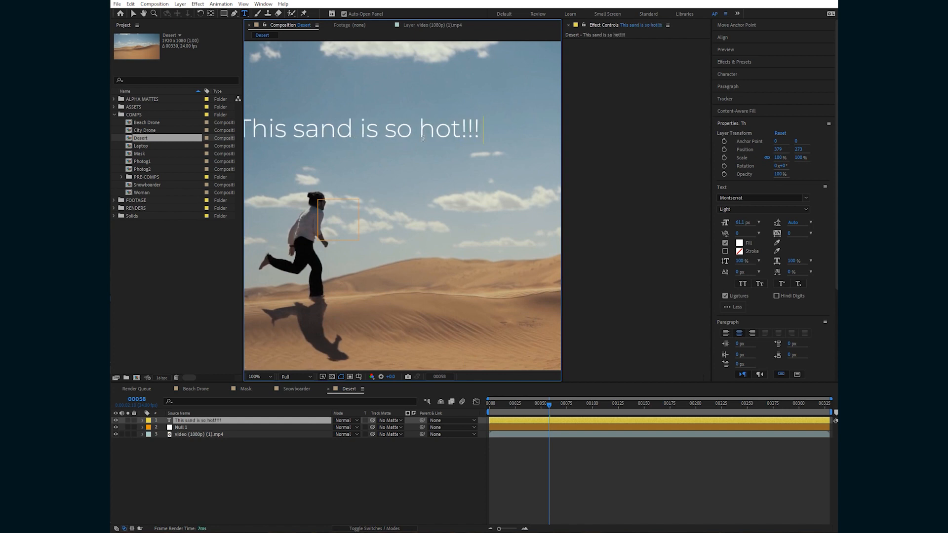
{"action": "scroll", "coordinate": [413, 197], "scroll_direction": "down", "scroll_amount": 2}
{"action": "left_click", "coordinate": [561, 465]}
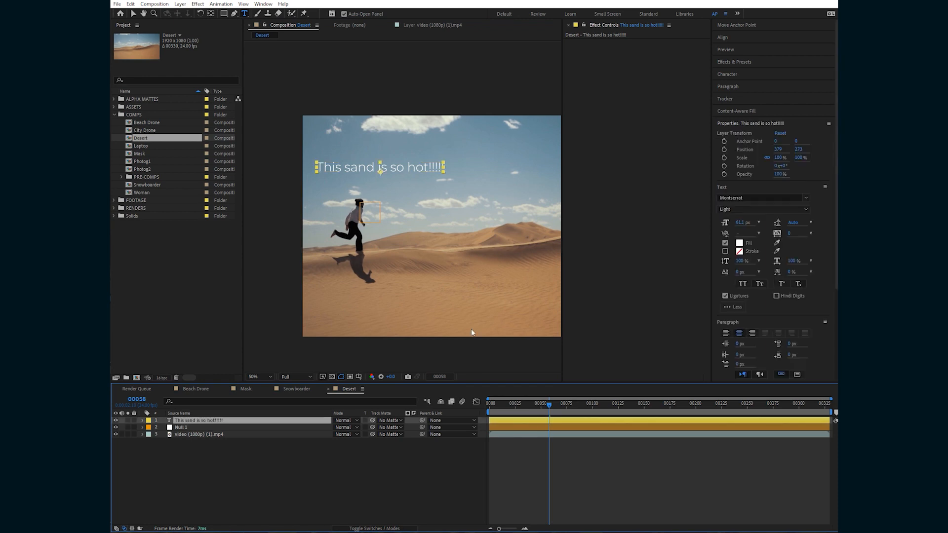
- Move the text closer above the runner's head and parent its layer to Null 1
{"action": "left_click_drag", "start_coordinate": [404, 169], "coordinate": [409, 181]}
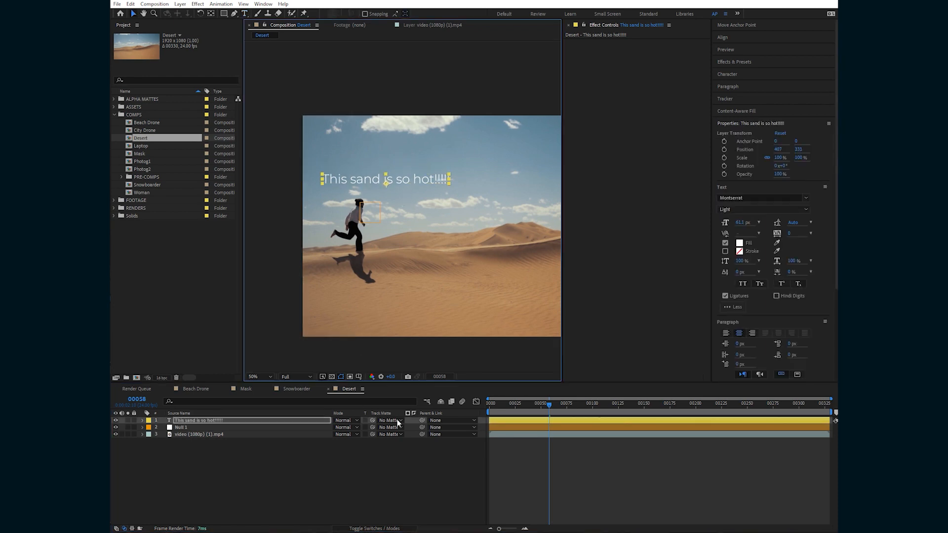
{"action": "left_click_drag", "start_coordinate": [423, 420], "coordinate": [198, 428]}
{"action": "left_click", "coordinate": [564, 464]}
- Trim the composition to the null's tracked position keyframes, frames 15 to 179, and preview the result
{"action": "left_click", "coordinate": [517, 425]}
{"action": "key", "text": "p"}
{"action": "left_click_drag", "start_coordinate": [522, 409], "coordinate": [504, 412]}
{"action": "key", "text": "b"}
{"action": "left_click_drag", "start_coordinate": [656, 409], "coordinate": [674, 409]}
{"action": "key", "text": "n"}
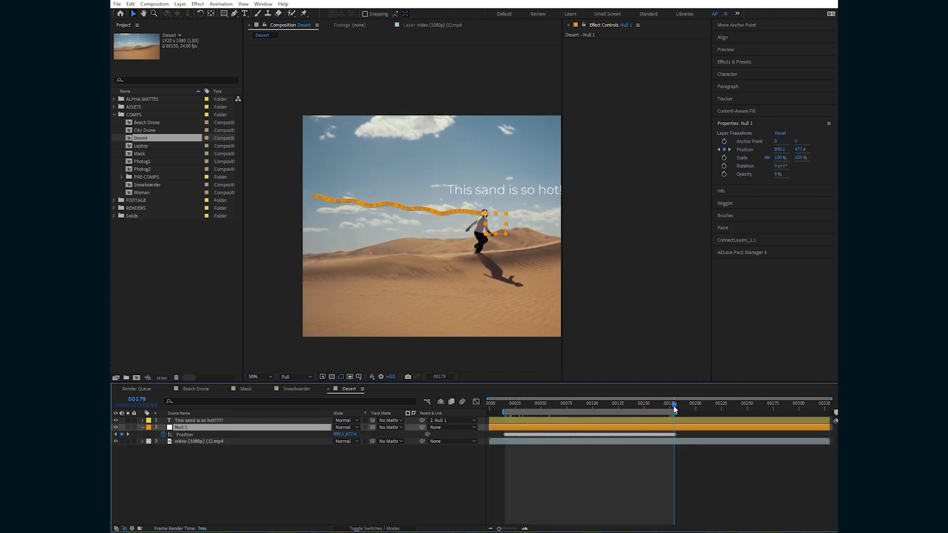
{"action": "key", "text": "ctrl+shift+x"}
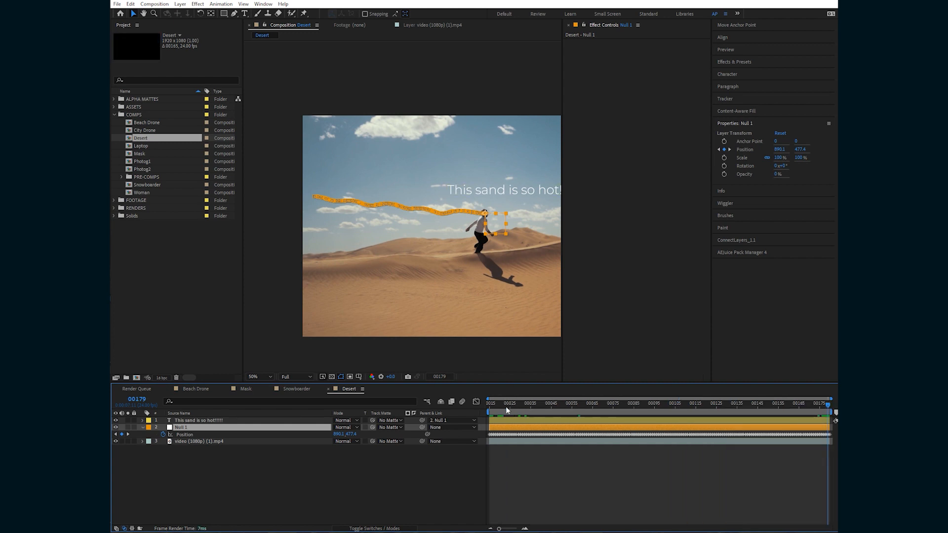
{"action": "left_click_drag", "start_coordinate": [505, 407], "coordinate": [465, 391]}
{"action": "key", "text": "space"}
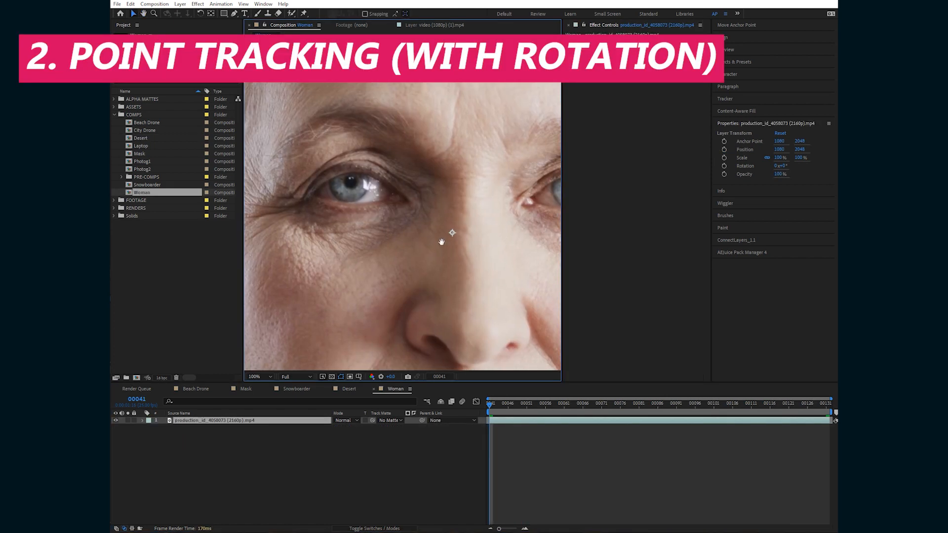
- Start a position and rotation track on the woman's footage, with an enlarged Track Point 1 on the outer corner of the eye nearer the hair
{"action": "scroll", "coordinate": [443, 242], "scroll_direction": "down", "scroll_amount": 1}
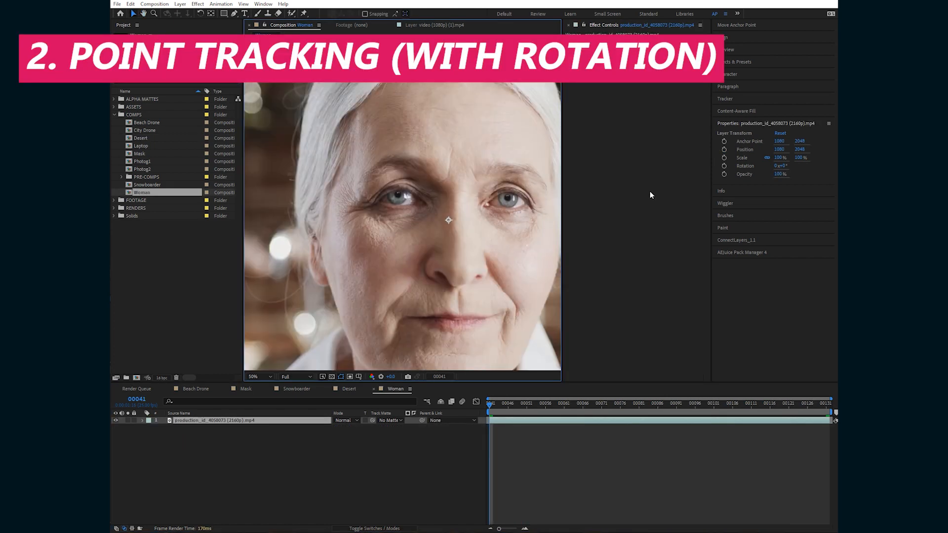
{"action": "left_click", "coordinate": [725, 99]}
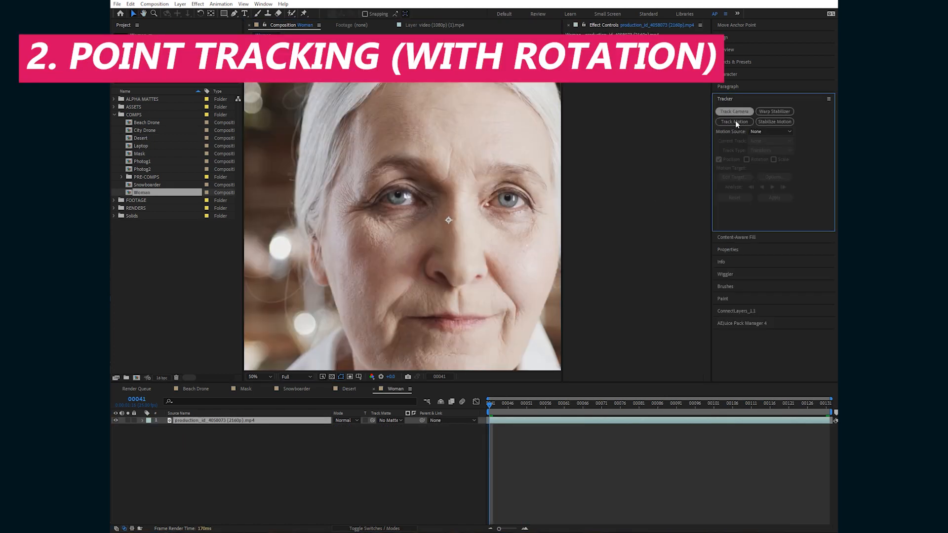
{"action": "left_click", "coordinate": [735, 121]}
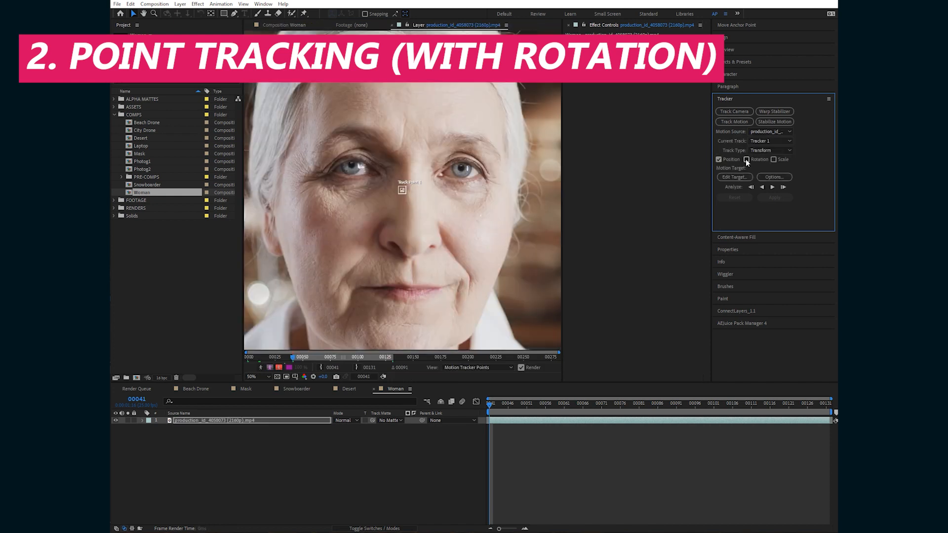
{"action": "scroll", "coordinate": [383, 192], "scroll_direction": "up", "scroll_amount": 1}
{"action": "left_click_drag", "start_coordinate": [404, 190], "coordinate": [265, 153]}
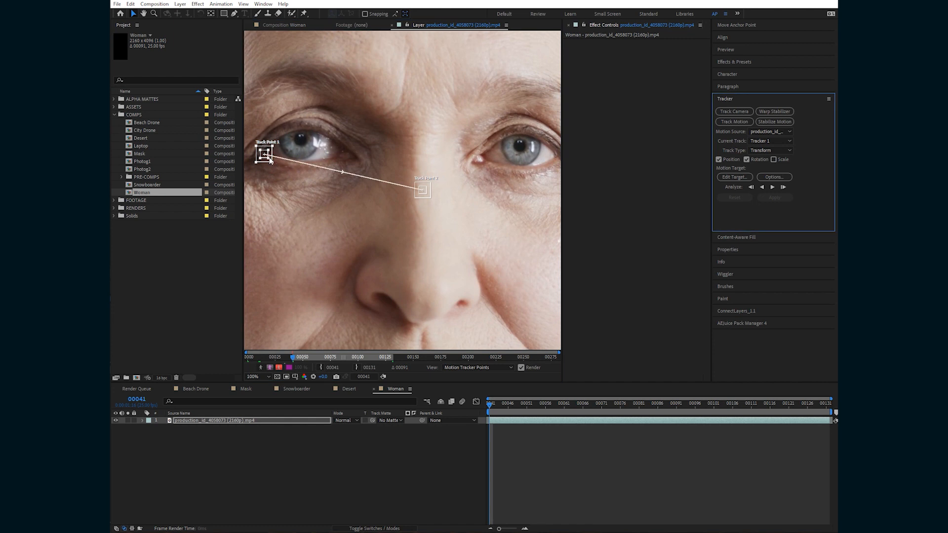
{"action": "left_click_drag", "start_coordinate": [275, 164], "coordinate": [278, 160]}
- Place an enlarged Track Point 2 on the inner corner of the same eye and analyze the track forward
{"action": "left_click", "coordinate": [426, 194]}
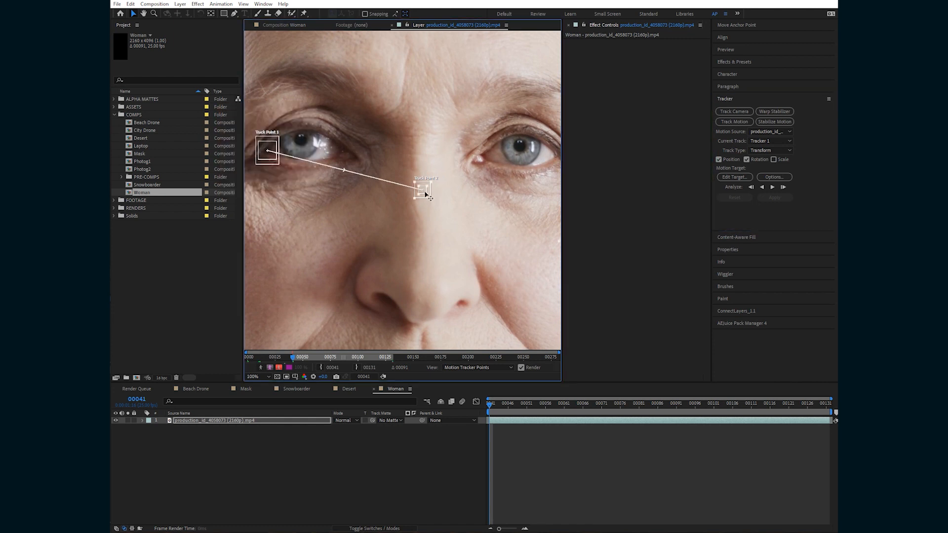
{"action": "left_click_drag", "start_coordinate": [419, 179], "coordinate": [346, 144]}
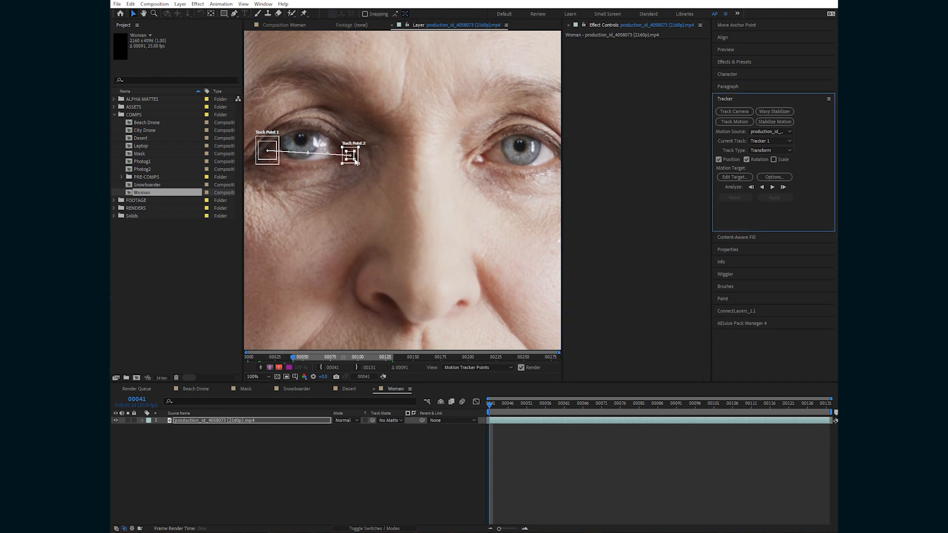
{"action": "left_click_drag", "start_coordinate": [360, 163], "coordinate": [360, 165]}
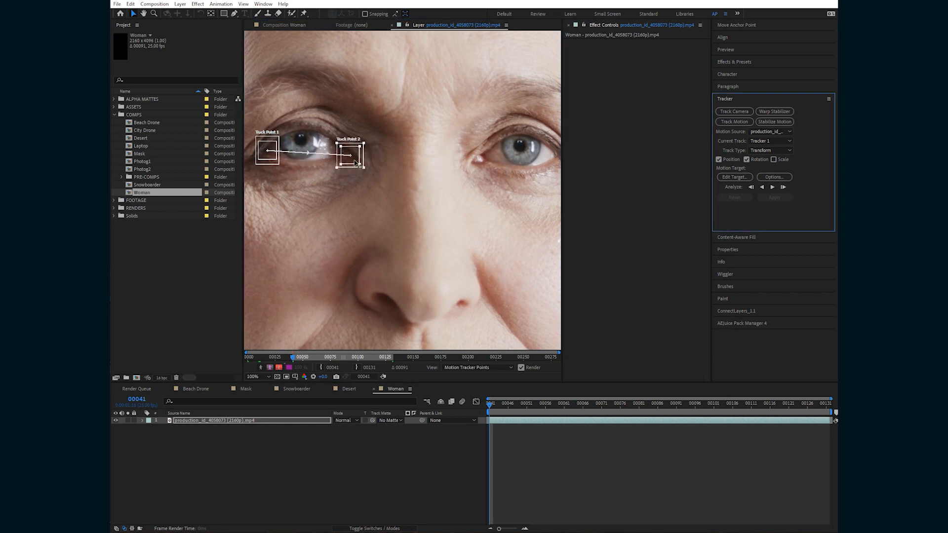
{"action": "left_click_drag", "start_coordinate": [318, 208], "coordinate": [355, 230]}
{"action": "left_click", "coordinate": [773, 188]}
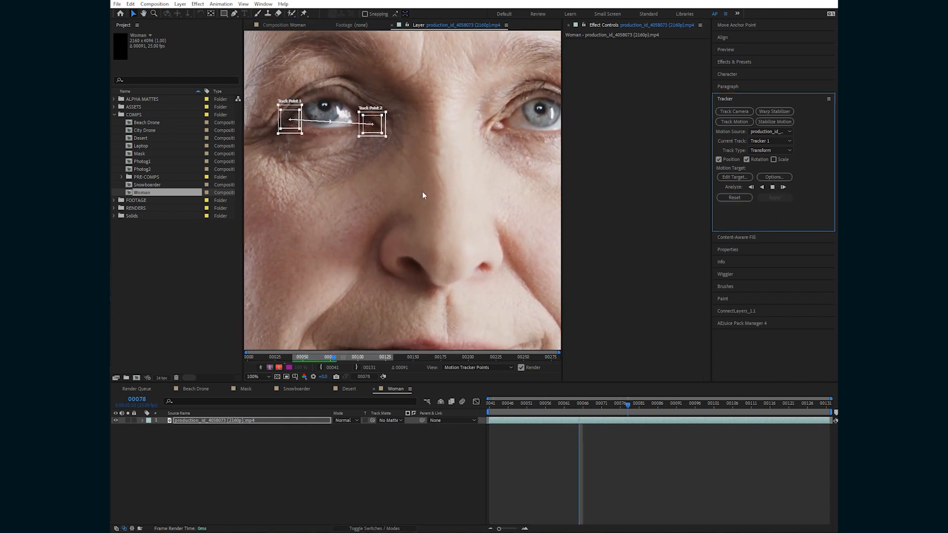
- Reveal the tracker keyframes and step through the frames from 74 to 77, examining both track points up close around the eye
{"action": "left_click_drag", "start_coordinate": [627, 404], "coordinate": [612, 406]}
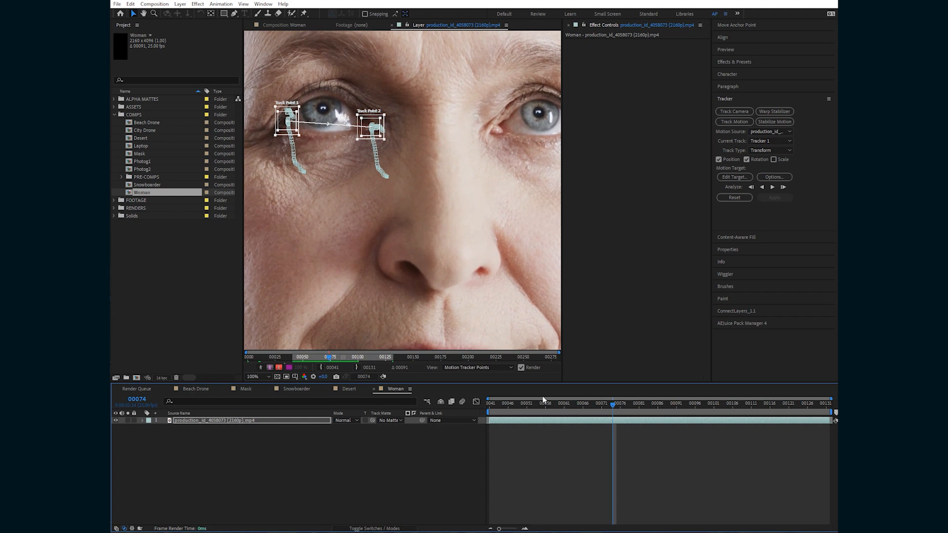
{"action": "key", "text": "u"}
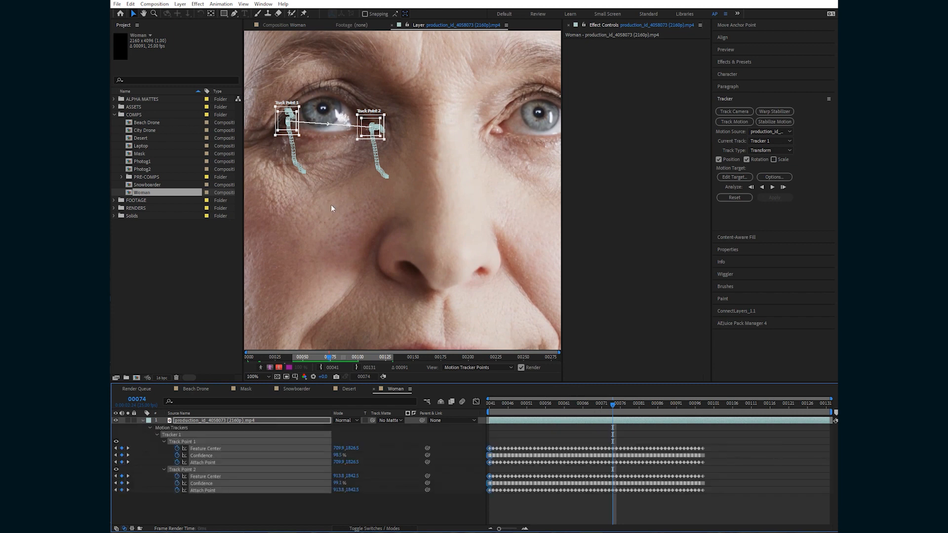
{"action": "left_click_drag", "start_coordinate": [294, 163], "coordinate": [428, 174]}
{"action": "scroll", "coordinate": [347, 173], "scroll_direction": "up", "scroll_amount": 1}
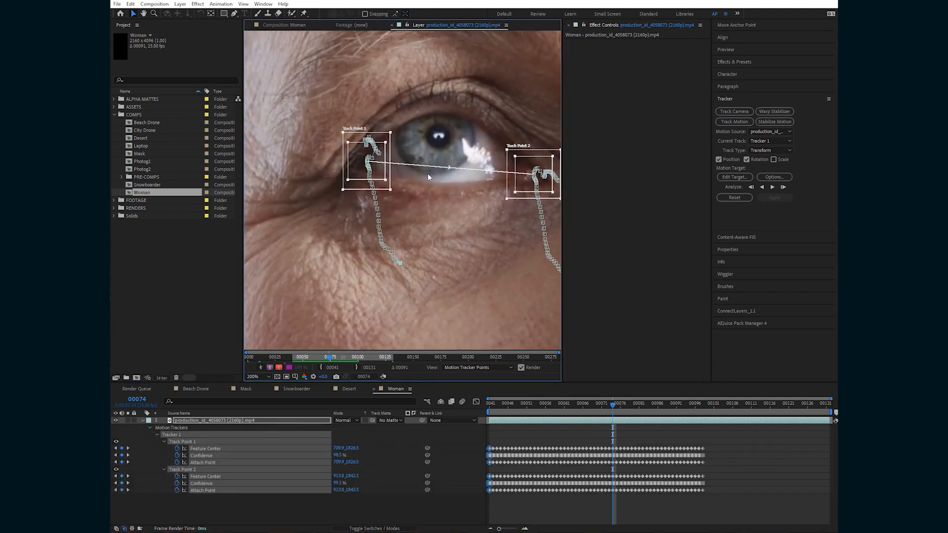
{"action": "key", "text": "Page_Down"}
{"action": "key", "text": "Page_Down"}
{"action": "key", "text": "Page_Down"}
{"action": "key", "text": "Page_Down"}
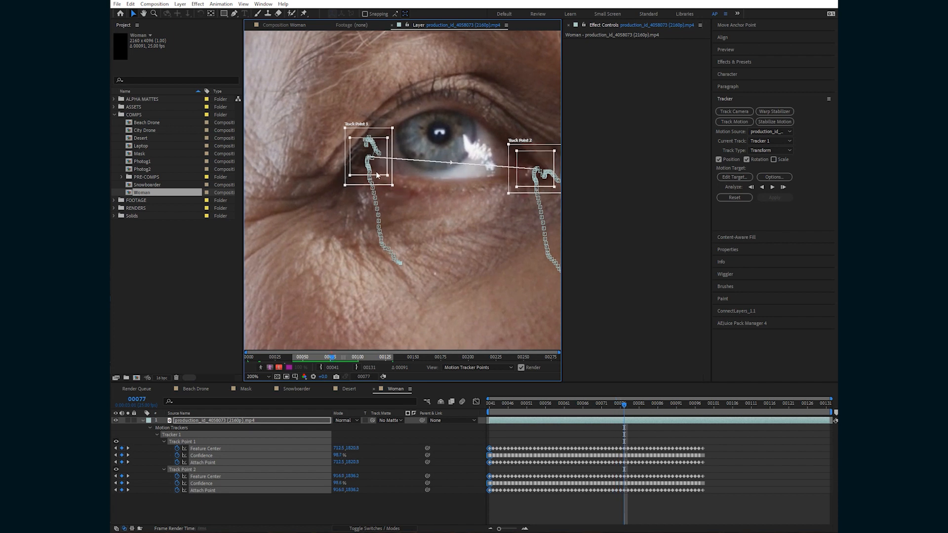
- Correct Track Point 1 frame by frame through the blink onto the eye's outer corner, and analyze the remaining frames forward
{"action": "key", "text": "Page_Down"}
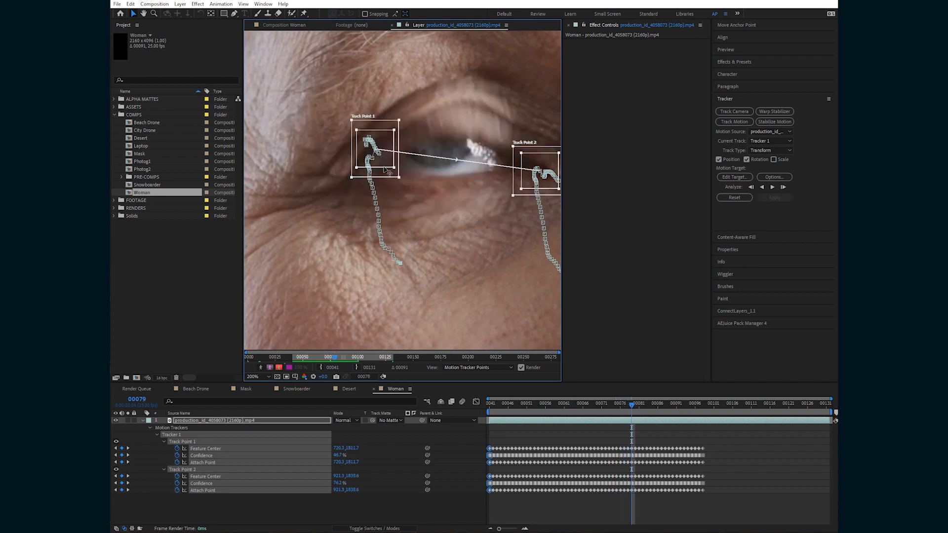
{"action": "key", "text": "Page_Up"}
{"action": "left_click_drag", "start_coordinate": [380, 170], "coordinate": [381, 172]}
{"action": "key", "text": "Page_Down"}
{"action": "key", "text": "Page_Down"}
{"action": "left_click_drag", "start_coordinate": [380, 133], "coordinate": [385, 172]}
{"action": "key", "text": "Page_Down"}
{"action": "left_click_drag", "start_coordinate": [386, 138], "coordinate": [382, 172]}
{"action": "key", "text": "Page_Down"}
{"action": "key", "text": "Page_Down"}
{"action": "key", "text": "Page_Down"}
{"action": "key", "text": "Page_Down"}
{"action": "left_click_drag", "start_coordinate": [382, 134], "coordinate": [383, 169]}
{"action": "key", "text": "Page_Down"}
{"action": "key", "text": "Page_Down"}
{"action": "left_click_drag", "start_coordinate": [381, 135], "coordinate": [384, 174]}
{"action": "key", "text": "Page_Down"}
{"action": "key", "text": "Page_Down"}
{"action": "left_click_drag", "start_coordinate": [384, 137], "coordinate": [385, 175]}
{"action": "key", "text": "Page_Down"}
{"action": "left_click_drag", "start_coordinate": [385, 141], "coordinate": [386, 179]}
{"action": "left_click", "coordinate": [772, 187]}
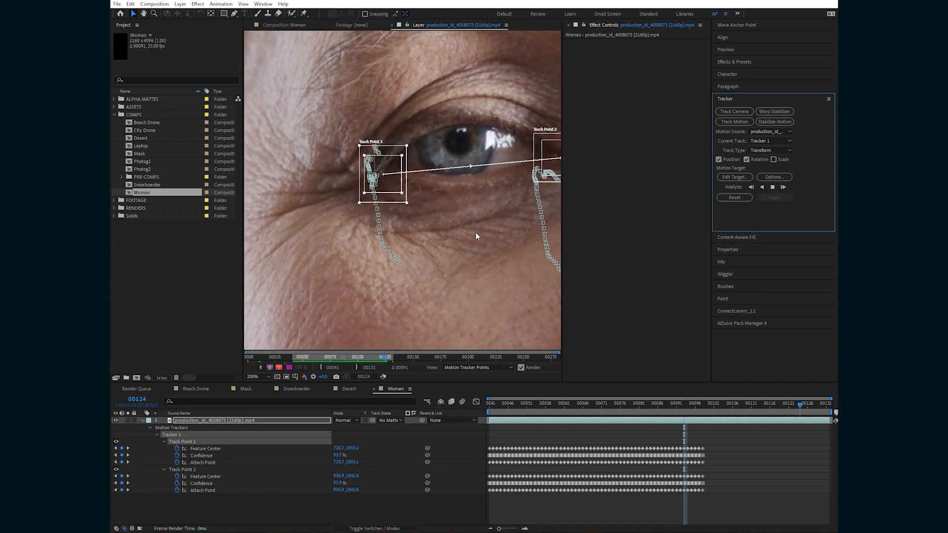
- Add a null object and apply the woman's eye track to it in both X and Y
{"action": "left_click", "coordinate": [558, 506]}
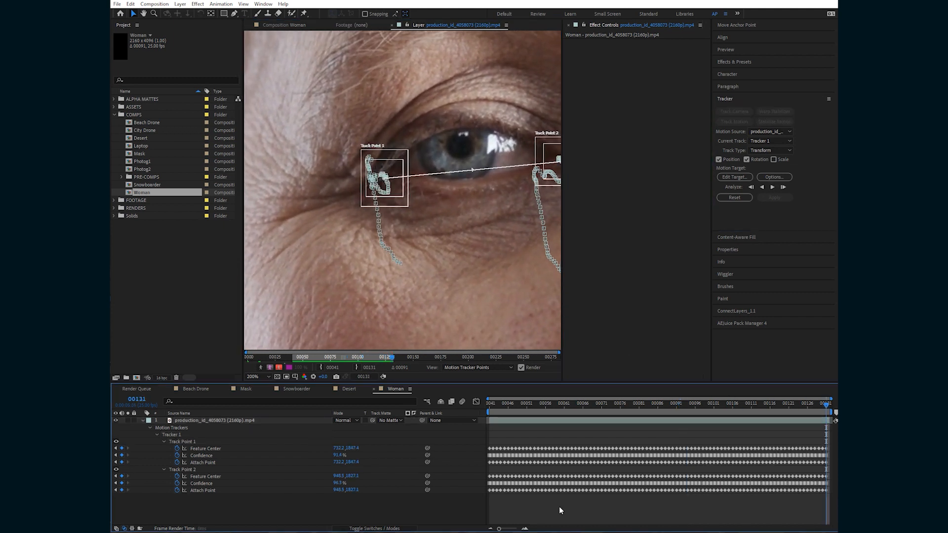
{"action": "key", "text": "ctrl+alt+shift+y"}
{"action": "left_click", "coordinate": [576, 427]}
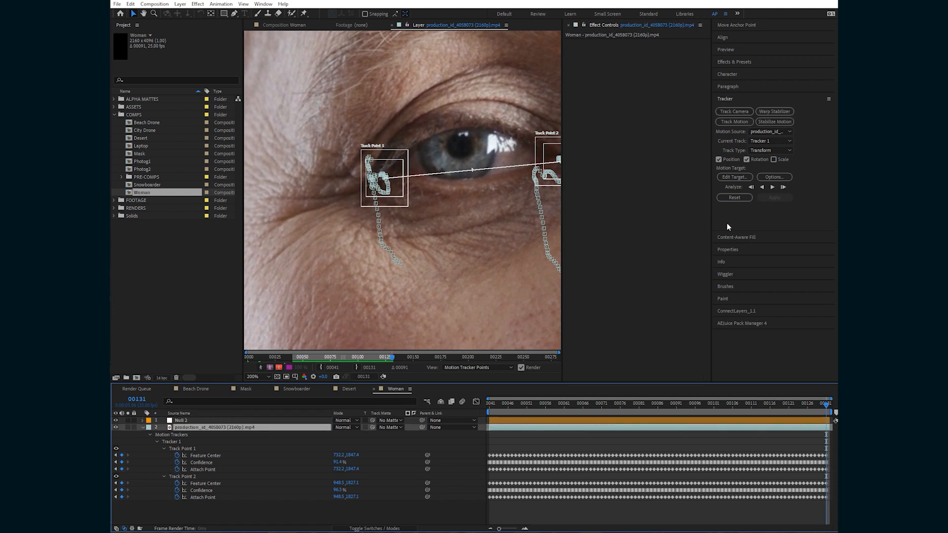
{"action": "left_click", "coordinate": [739, 176]}
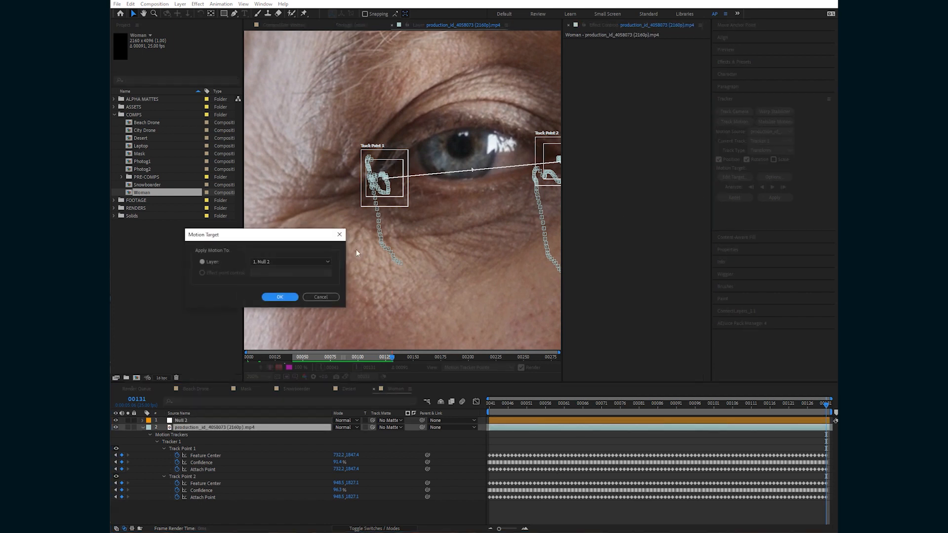
{"action": "left_click", "coordinate": [278, 296]}
{"action": "left_click", "coordinate": [761, 197]}
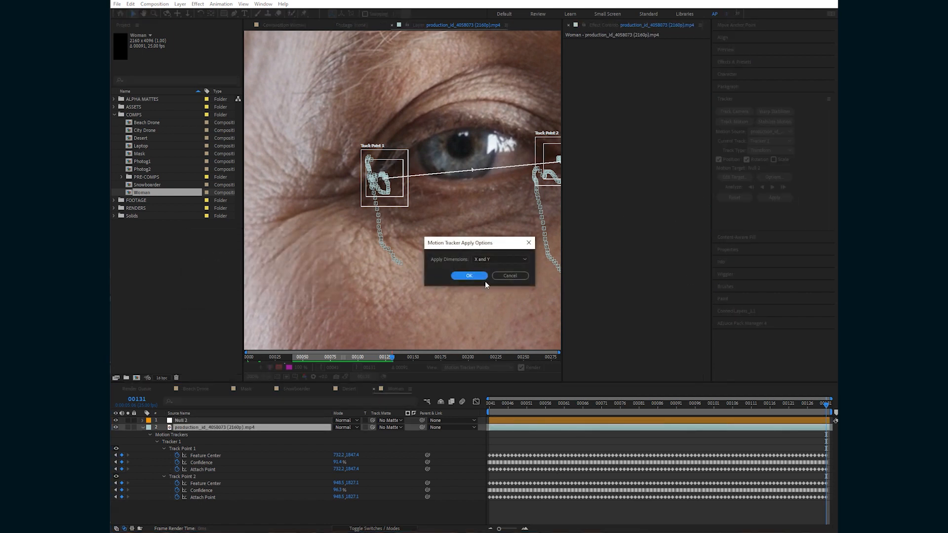
{"action": "left_click", "coordinate": [487, 279]}
- Trim the Woman composition to start at frame 91 and run through frame 131
{"action": "left_click_drag", "start_coordinate": [534, 407], "coordinate": [676, 409]}
{"action": "key", "text": "n"}
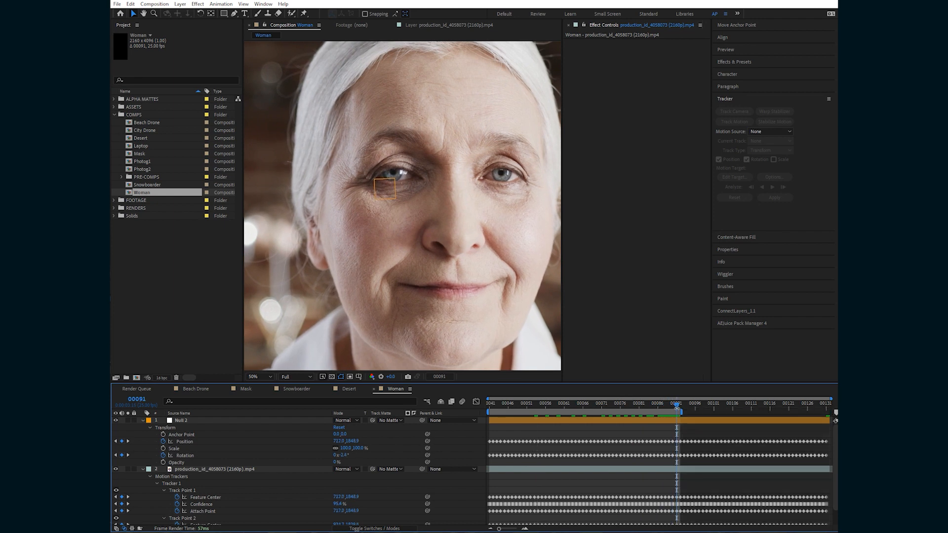
{"action": "key", "text": "b"}
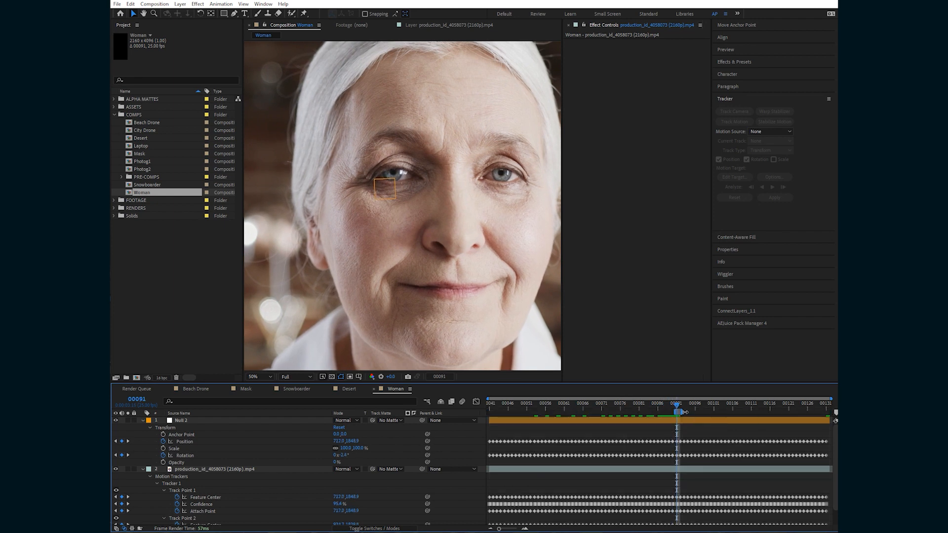
{"action": "left_click_drag", "start_coordinate": [681, 412], "coordinate": [831, 412]}
{"action": "key", "text": "ctrl+shift+x"}
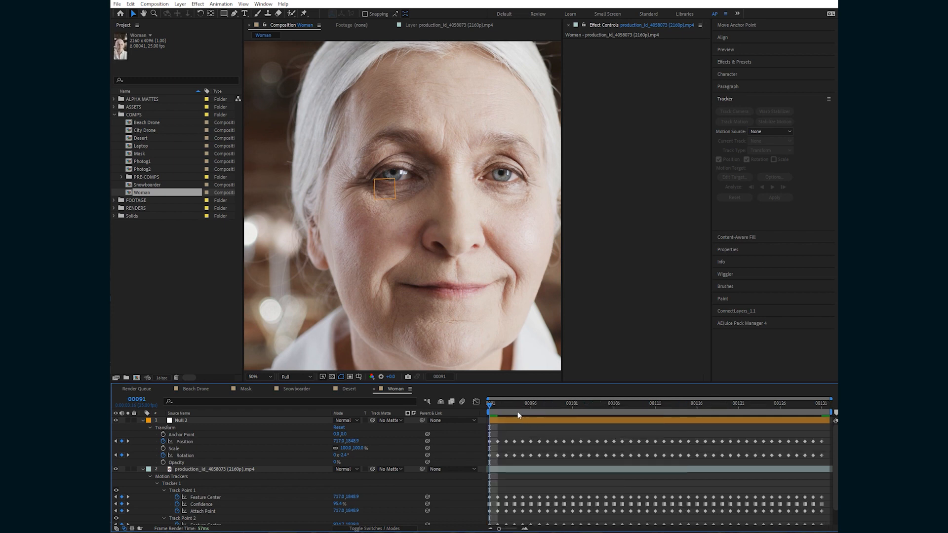
- Create a white composition-sized solid named EYE above the null
{"action": "left_click", "coordinate": [182, 422]}
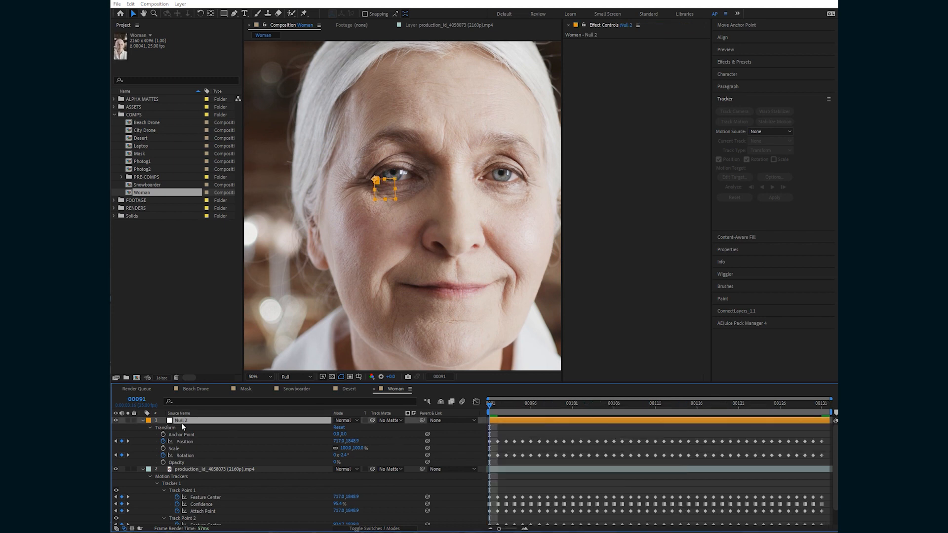
{"action": "key", "text": "ctrl+shift+y"}
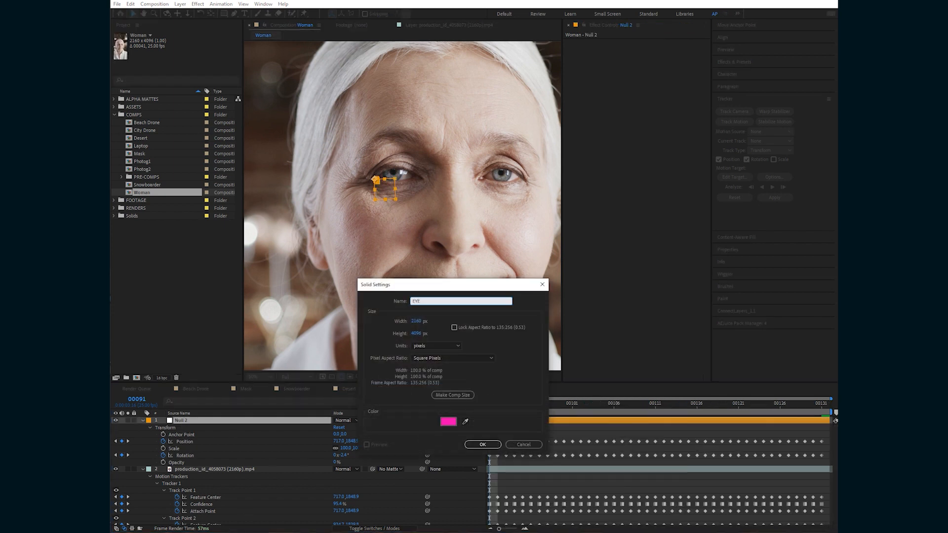
{"action": "left_click", "coordinate": [446, 421]}
{"action": "left_click_drag", "start_coordinate": [235, 387], "coordinate": [111, 296]}
{"action": "left_click", "coordinate": [341, 333]}
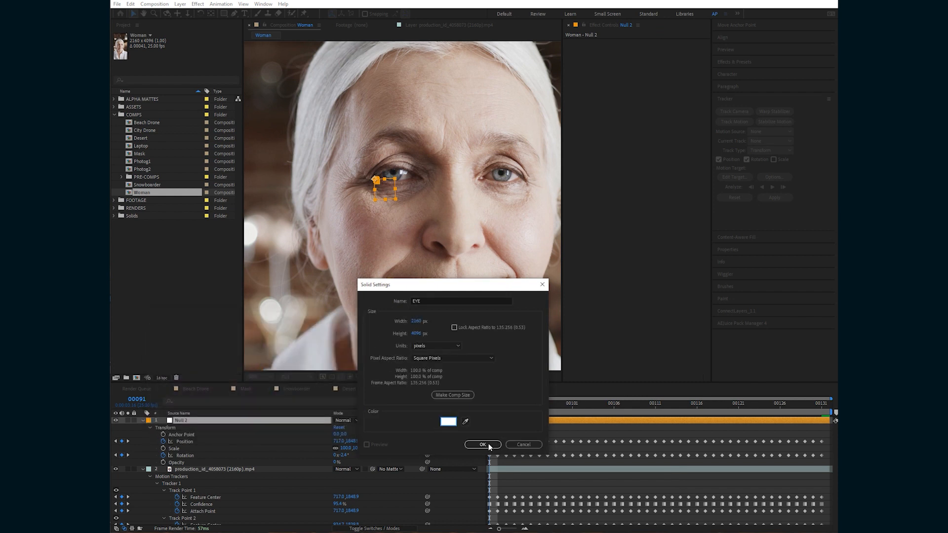
{"action": "left_click", "coordinate": [483, 444]}
- Hide the EYE solid, trace a closed mask along the tracked eye's lids, and show the solid again
{"action": "left_click", "coordinate": [116, 420]}
{"action": "scroll", "coordinate": [398, 254], "scroll_direction": "up", "scroll_amount": 2}
{"action": "scroll", "coordinate": [419, 232], "scroll_direction": "up", "scroll_amount": 2}
{"action": "key", "text": "g"}
{"action": "left_click", "coordinate": [349, 215]}
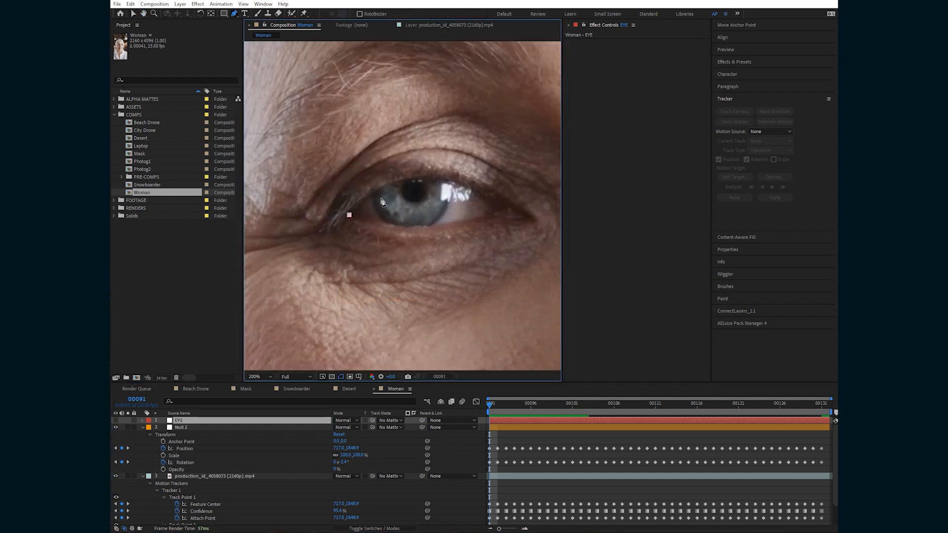
{"action": "left_click", "coordinate": [490, 200]}
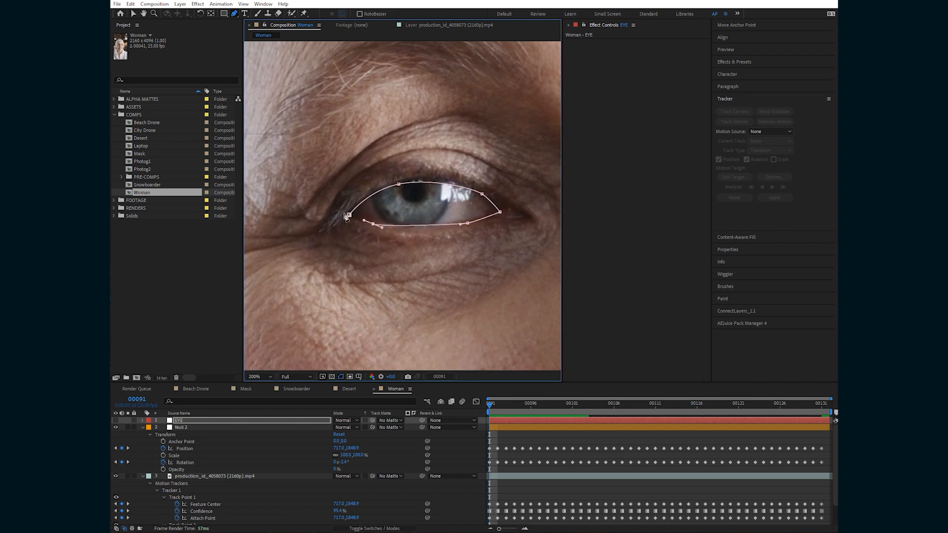
{"action": "left_click", "coordinate": [116, 421]}
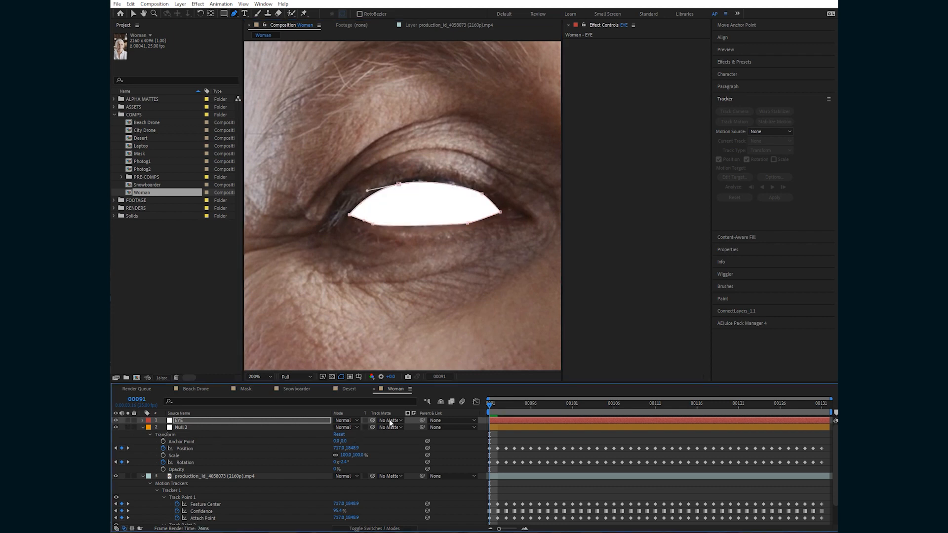
- Parent the EYE layer to Null 2 and set a Mask Path keyframe at frame 91
{"action": "left_click_drag", "start_coordinate": [171, 423], "coordinate": [173, 425]}
{"action": "key", "text": "m"}
{"action": "left_click", "coordinate": [169, 435]}
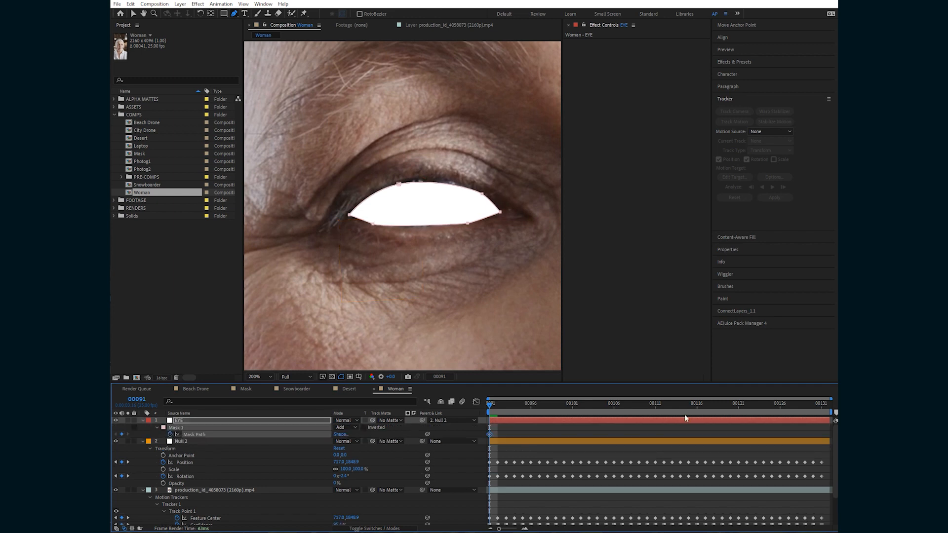
- Reshape the eye mask to fit the eyelids at frame 131 and at a frame about midway through the composition
{"action": "left_click", "coordinate": [821, 404]}
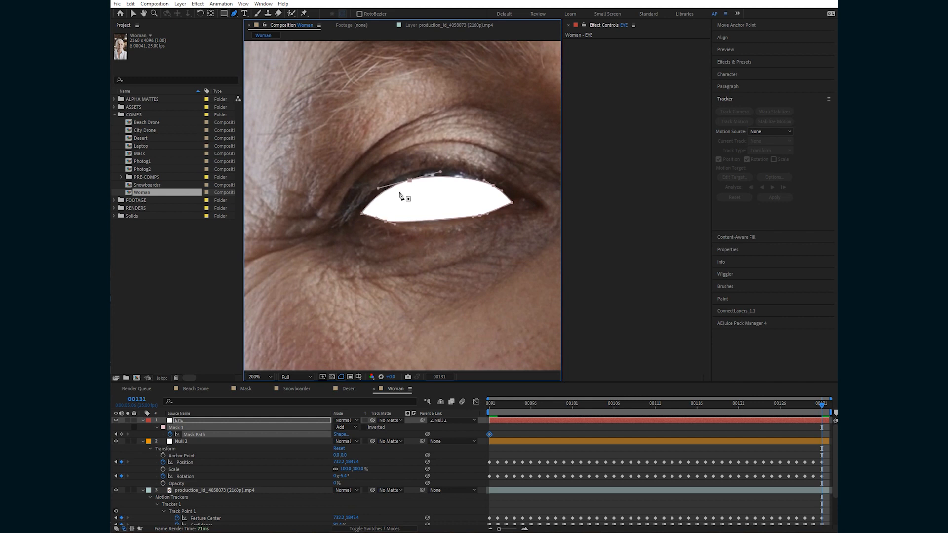
{"action": "left_click_drag", "start_coordinate": [409, 181], "coordinate": [410, 176]}
{"action": "left_click_drag", "start_coordinate": [386, 221], "coordinate": [394, 222]}
{"action": "left_click_drag", "start_coordinate": [821, 403], "coordinate": [489, 404]}
{"action": "left_click", "coordinate": [672, 404]}
{"action": "left_click_drag", "start_coordinate": [406, 179], "coordinate": [408, 174]}
{"action": "left_click_drag", "start_coordinate": [672, 404], "coordinate": [530, 413]}
- Set the EYE layer's mask feather to 50 pixels
{"action": "scroll", "coordinate": [462, 264], "scroll_direction": "down", "scroll_amount": 2}
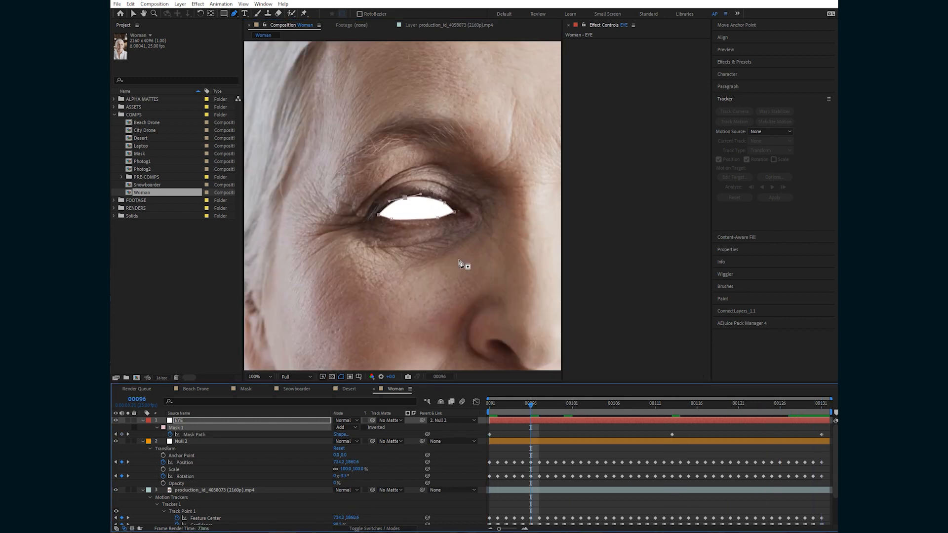
{"action": "left_click_drag", "start_coordinate": [460, 264], "coordinate": [430, 264]}
{"action": "left_click", "coordinate": [516, 419]}
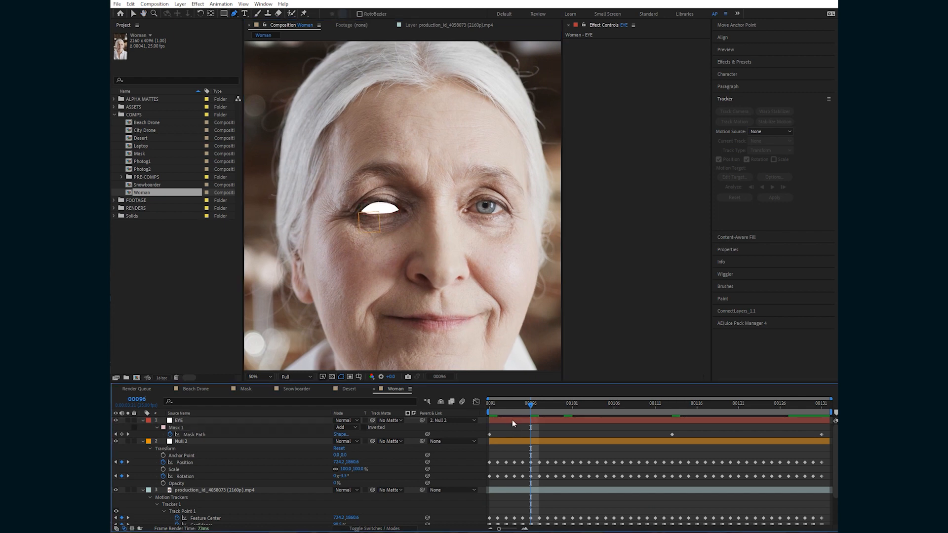
{"action": "left_click_drag", "start_coordinate": [351, 436], "coordinate": [356, 434]}
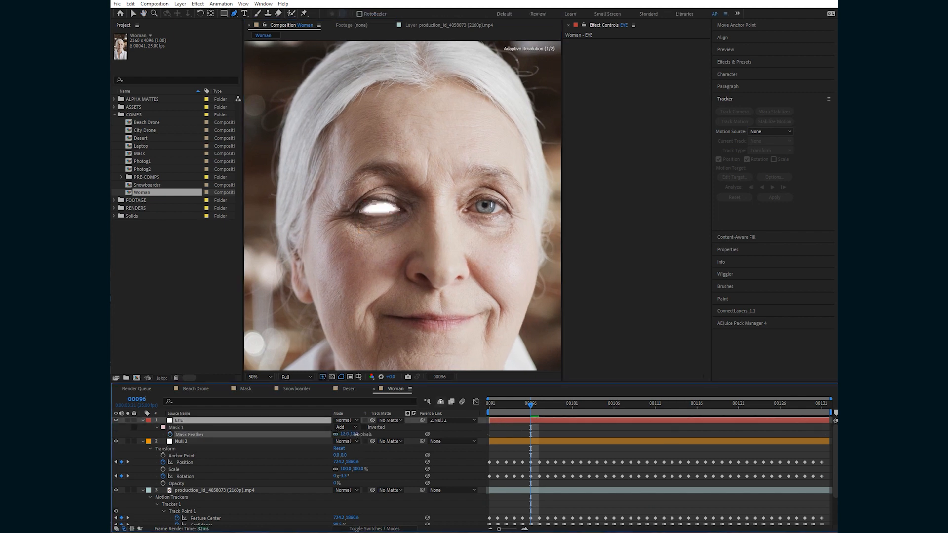
- Duplicate the EYE layer and set the upper copy's mask feather to 4 pixels
{"action": "left_click", "coordinate": [223, 421]}
{"action": "key", "text": "ctrl+d"}
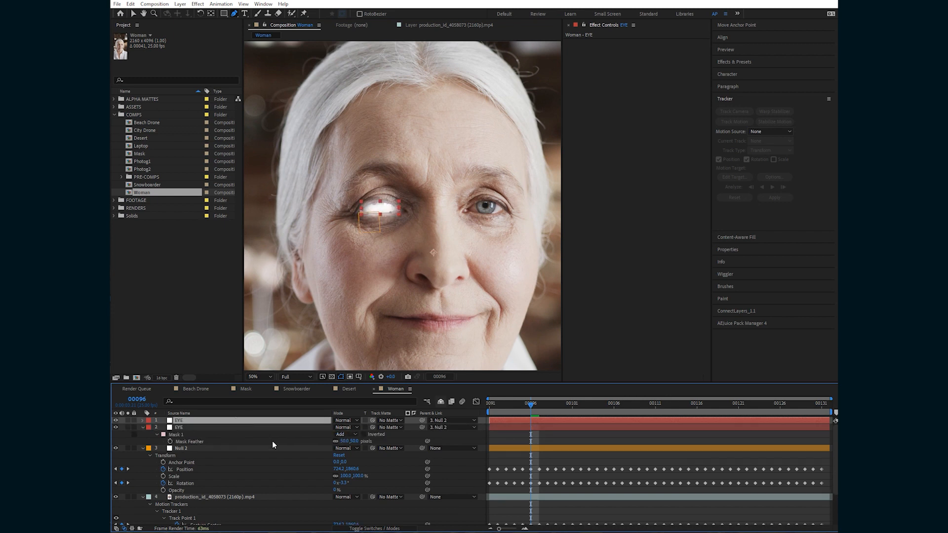
{"action": "key", "text": "f"}
{"action": "left_click_drag", "start_coordinate": [356, 437], "coordinate": [282, 435]}
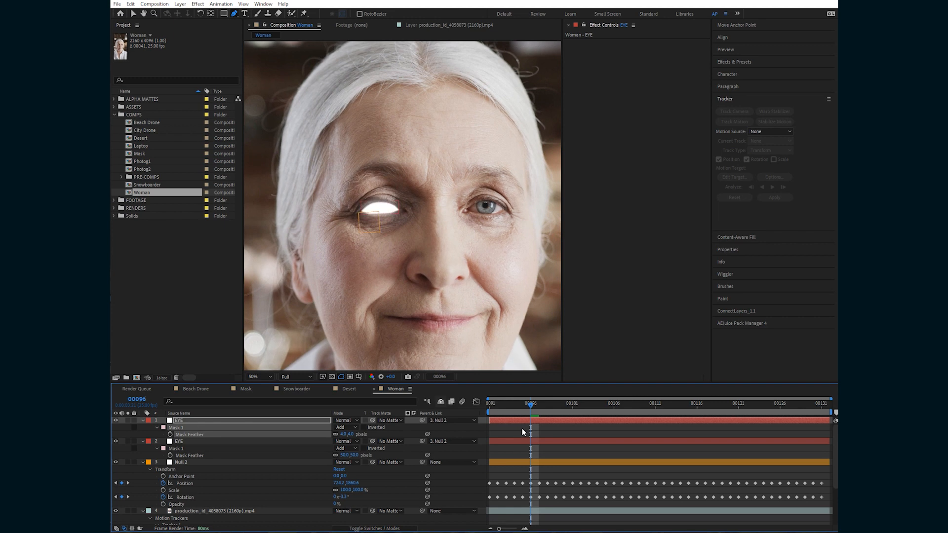
- Preview the white glowing eye over the woman's moving face
{"action": "left_click", "coordinate": [522, 429]}
{"action": "scroll", "coordinate": [476, 290], "scroll_direction": "down", "scroll_amount": 2}
{"action": "left_click_drag", "start_coordinate": [479, 286], "coordinate": [459, 283]}
{"action": "key", "text": "space"}
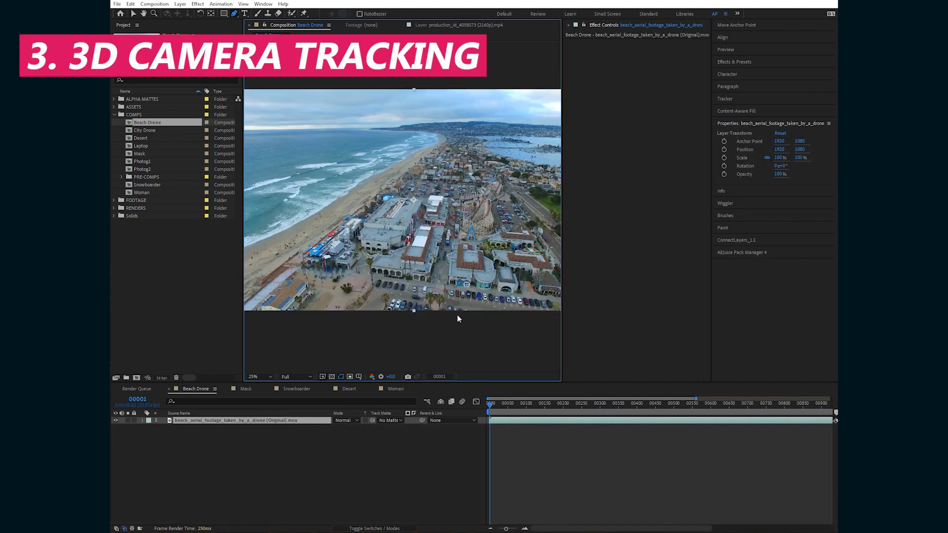
- Run 3D camera tracking on the Beach Drone footage and scrub through the frames to check the solved track points
{"action": "key", "text": "v"}
{"action": "right_click", "coordinate": [511, 419]}
{"action": "mouse_move", "coordinate": [543, 312]}
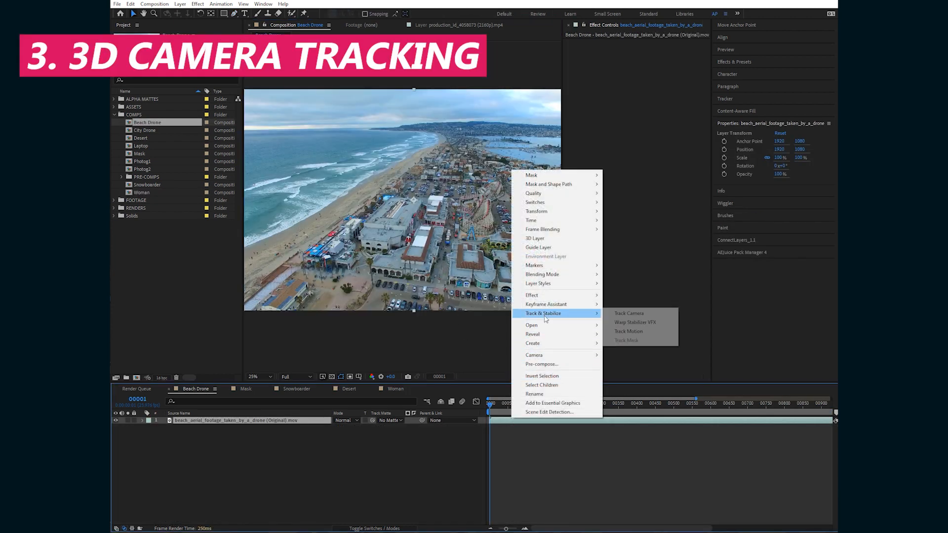
{"action": "left_click", "coordinate": [634, 313]}
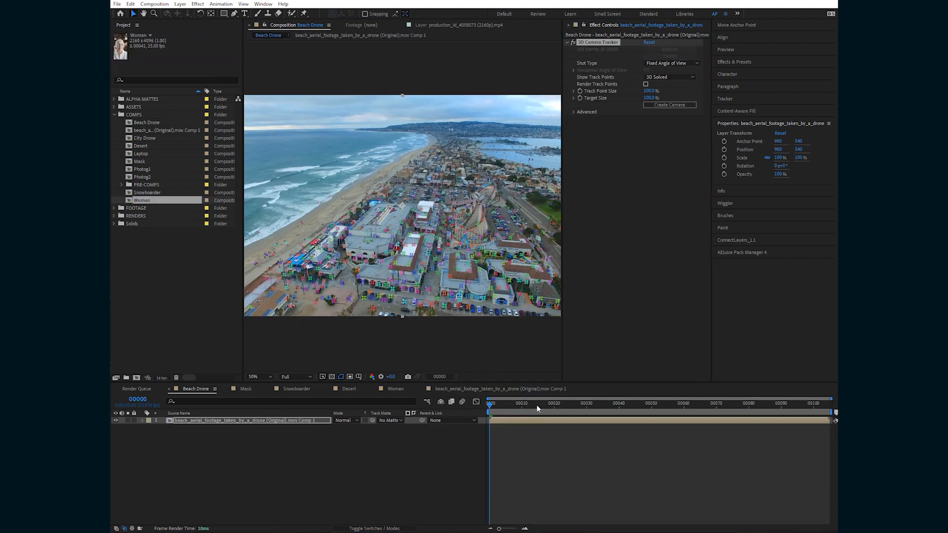
{"action": "left_click_drag", "start_coordinate": [736, 403], "coordinate": [450, 411]}
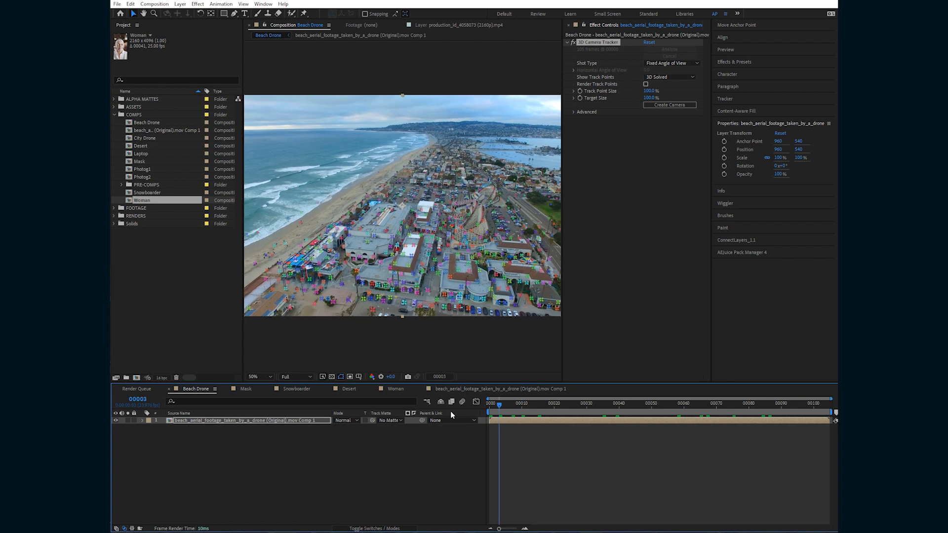
- Create a null and camera from the track point among the buildings just left of the roller coaster
{"action": "left_click", "coordinate": [444, 225]}
{"action": "right_click", "coordinate": [444, 225]}
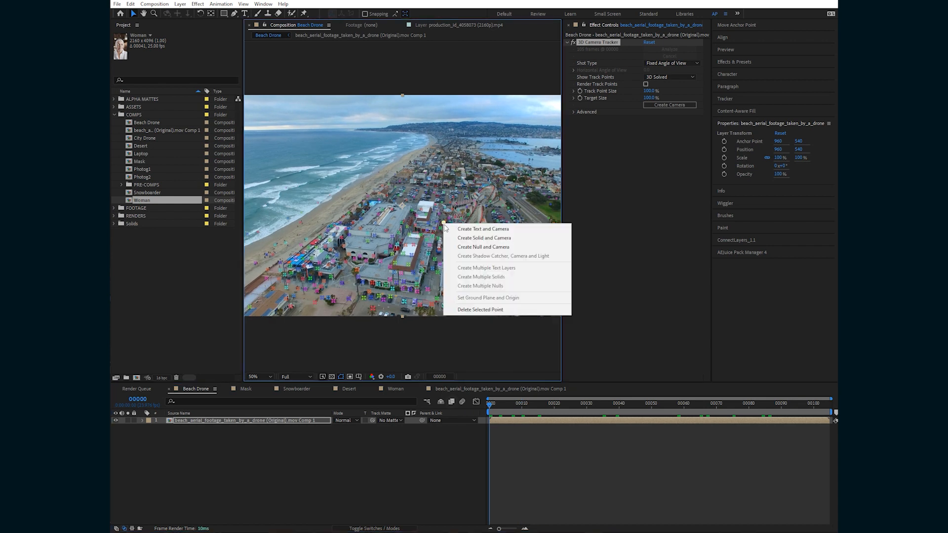
{"action": "left_click", "coordinate": [477, 247]}
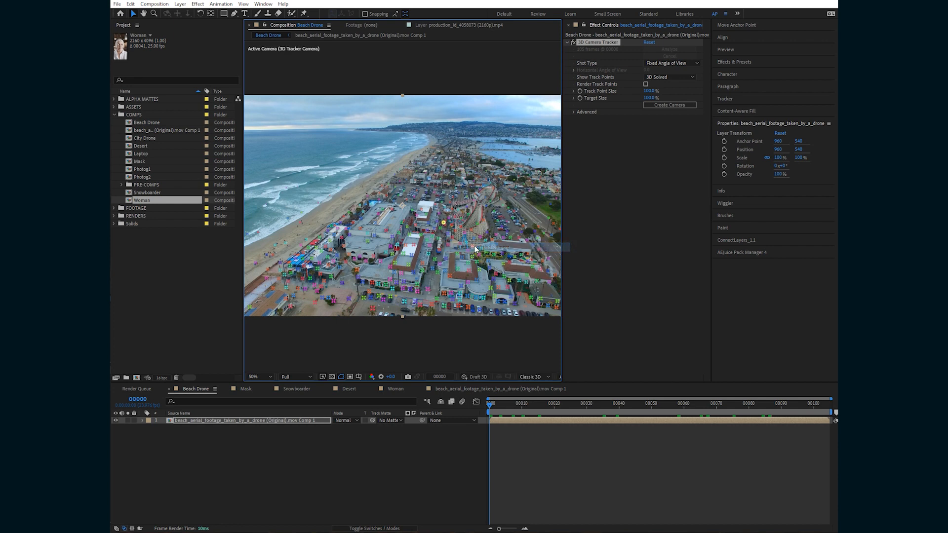
{"action": "left_click", "coordinate": [180, 421]}
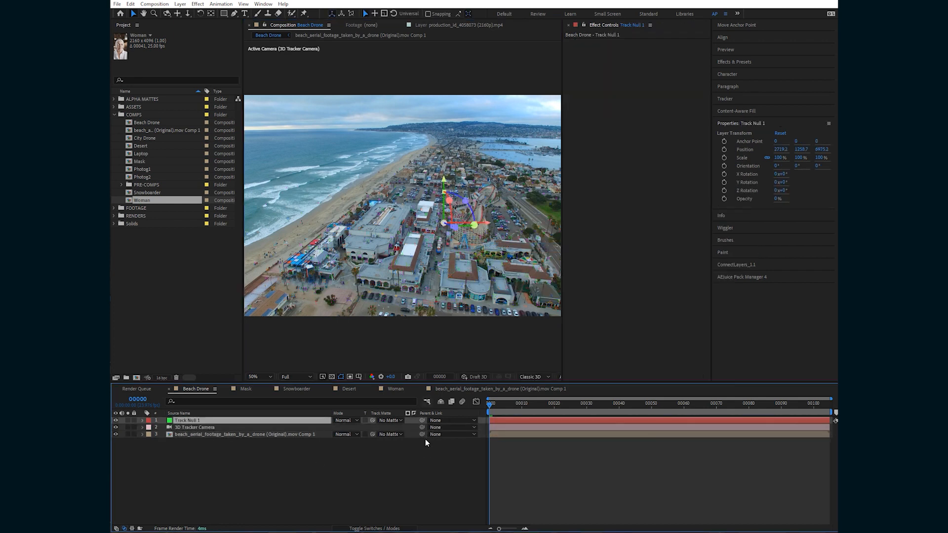
{"action": "left_click", "coordinate": [539, 463]}
- Add the text "The beach" over the shoreline and make it a 3D layer
{"action": "left_click", "coordinate": [244, 13]}
{"action": "left_click", "coordinate": [368, 178]}
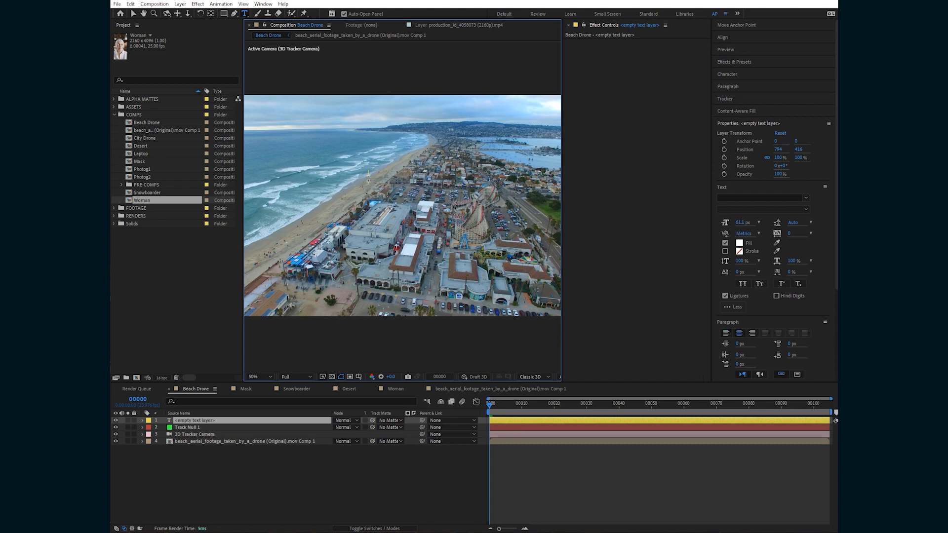
{"action": "type", "text": "The beach"}
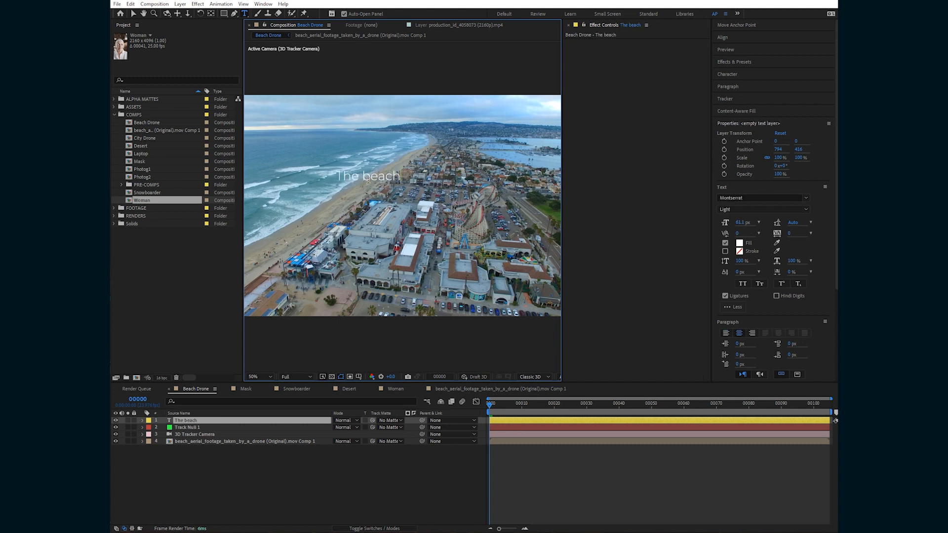
{"action": "left_click", "coordinate": [198, 420]}
{"action": "left_click", "coordinate": [385, 527]}
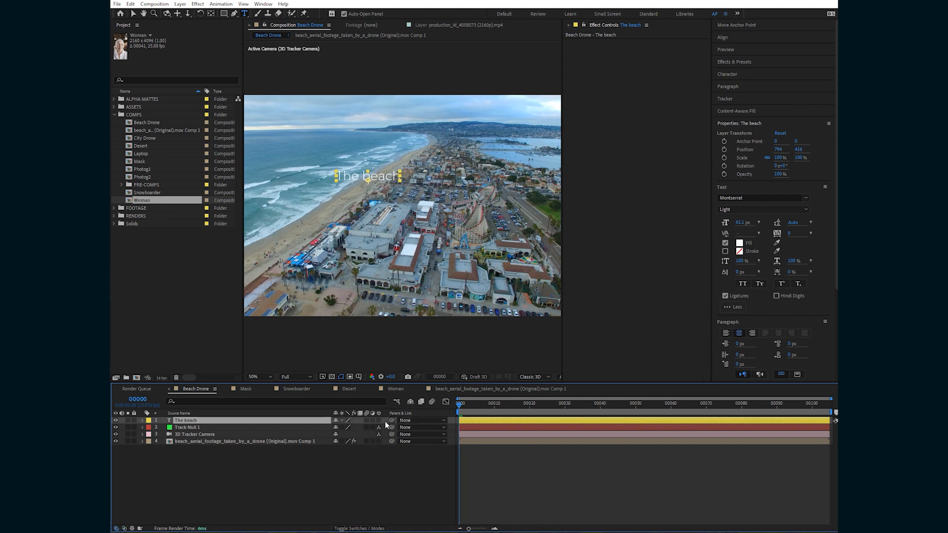
{"action": "left_click", "coordinate": [378, 420]}
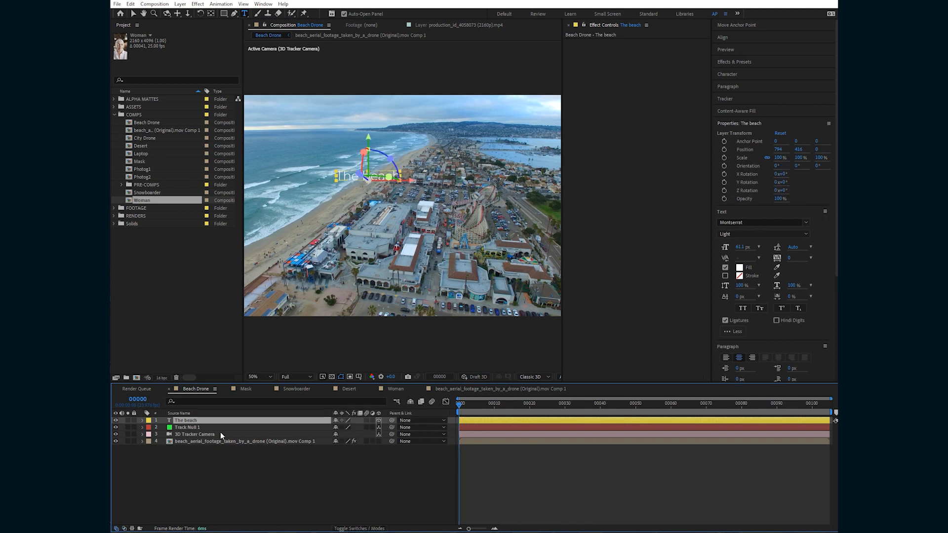
- Copy the Position of Track Null 1 onto the text layer "The beach"
{"action": "left_click", "coordinate": [189, 428]}
{"action": "key", "text": "p"}
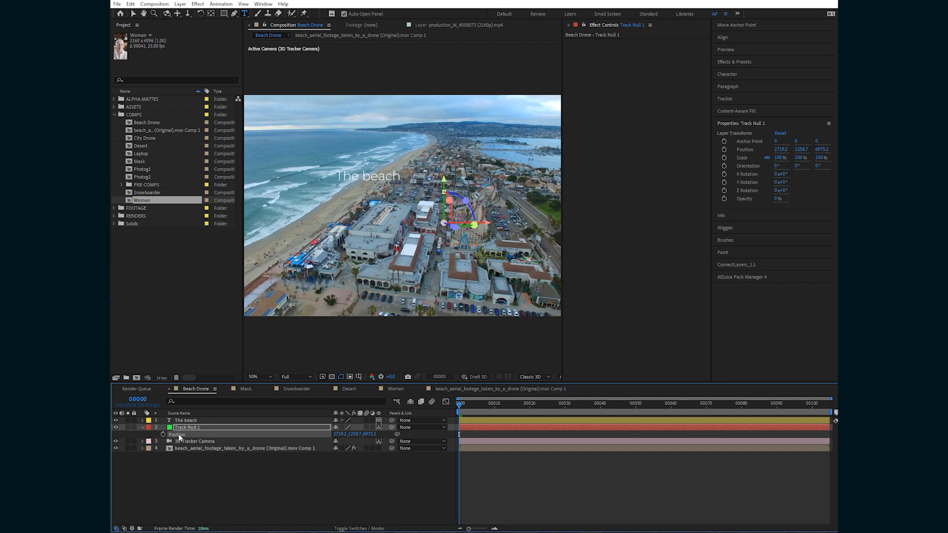
{"action": "left_click", "coordinate": [186, 422]}
{"action": "key", "text": "ctrl+v"}
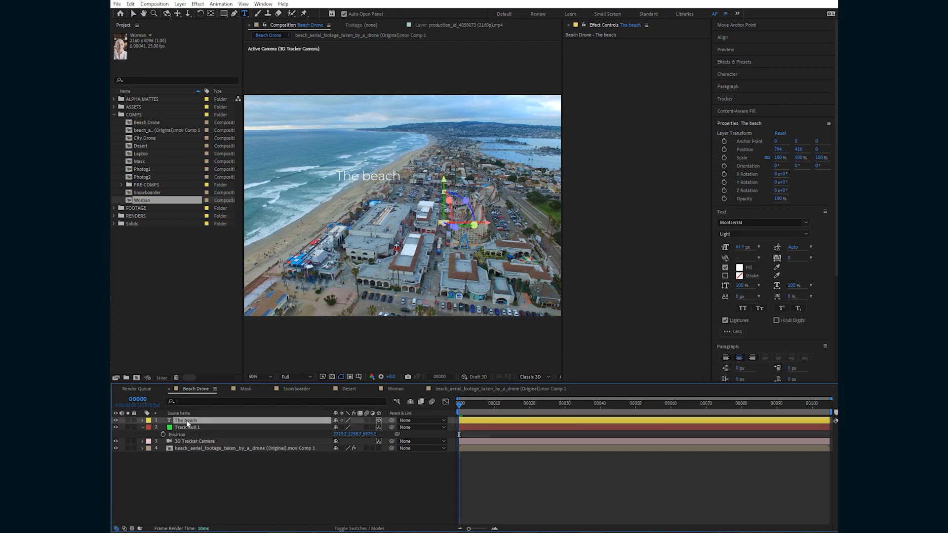
- Scale the "The beach" text to 1730% and scrub the timeline to check how it sticks to the footage
{"action": "left_click", "coordinate": [207, 419]}
{"action": "key", "text": "s"}
{"action": "left_click_drag", "start_coordinate": [345, 427], "coordinate": [348, 428]}
{"action": "left_click_drag", "start_coordinate": [545, 409], "coordinate": [834, 380]}
- Raise the "The beach" text and shift it toward the shoreline, to about X 1934.6, Y 160.3
{"action": "key", "text": "v"}
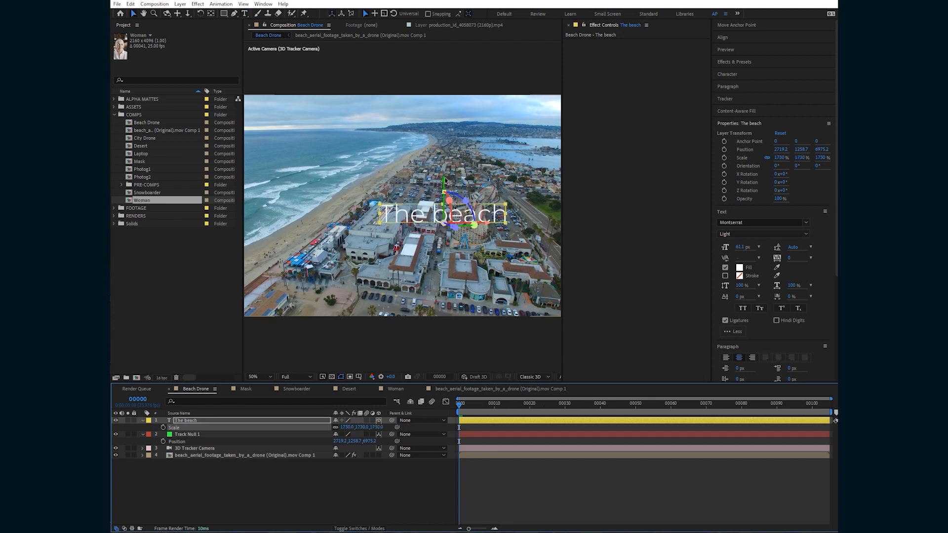
{"action": "left_click_drag", "start_coordinate": [443, 183], "coordinate": [444, 157]}
{"action": "left_click_drag", "start_coordinate": [488, 198], "coordinate": [468, 199]}
{"action": "left_click", "coordinate": [232, 485]}
- Duplicate the "The beach" text layer, change the copy's text to "is fun!" and hide the copy
{"action": "left_click", "coordinate": [192, 420]}
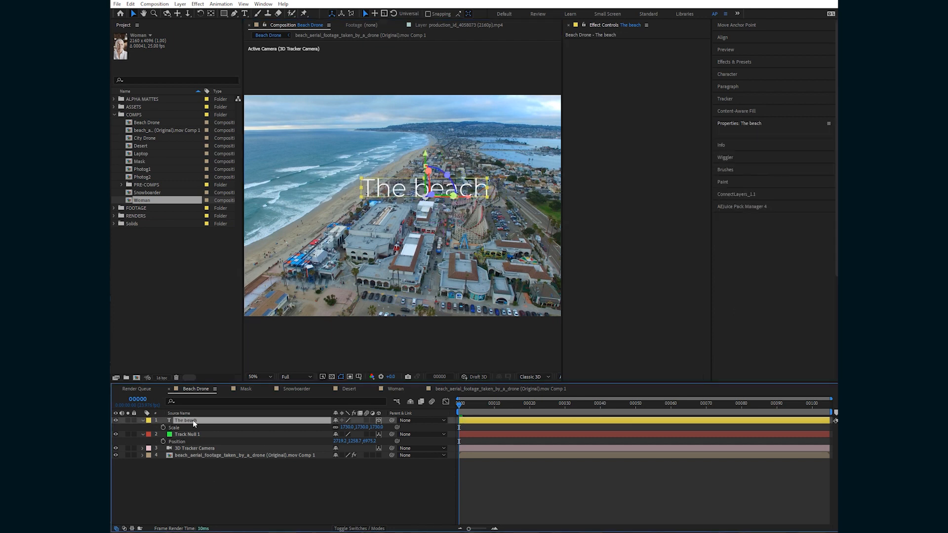
{"action": "key", "text": "ctrl+d"}
{"action": "double_click", "coordinate": [196, 420]}
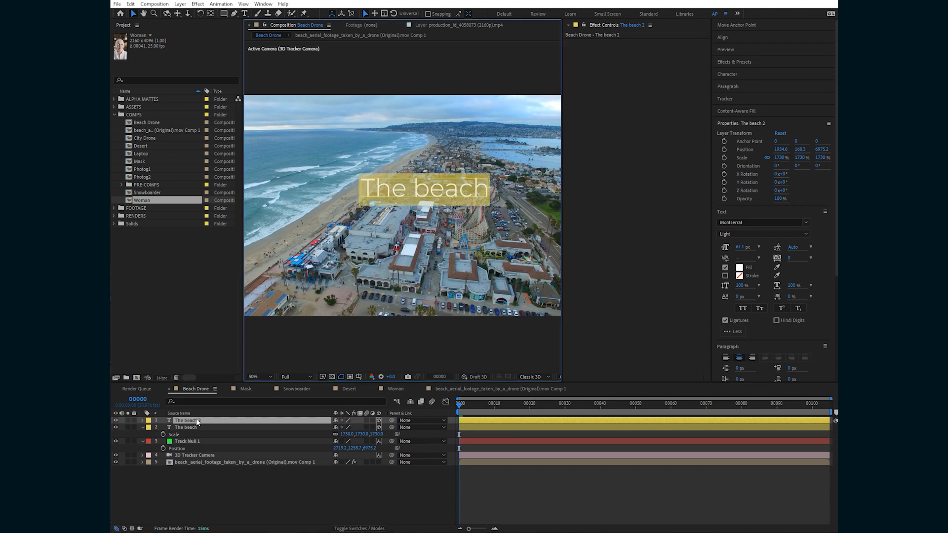
{"action": "type", "text": "is fun"}
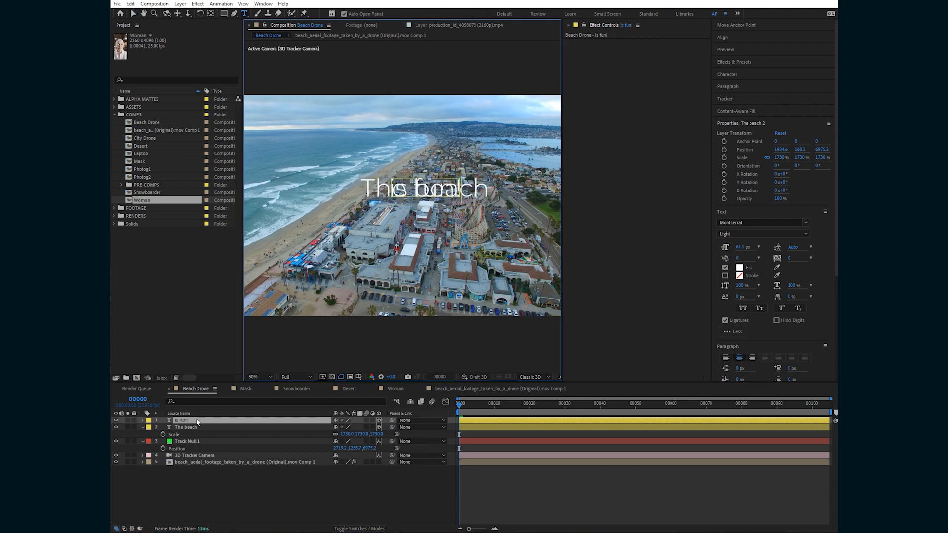
{"action": "type", "text": "!"}
{"action": "key", "text": "KP_Enter"}
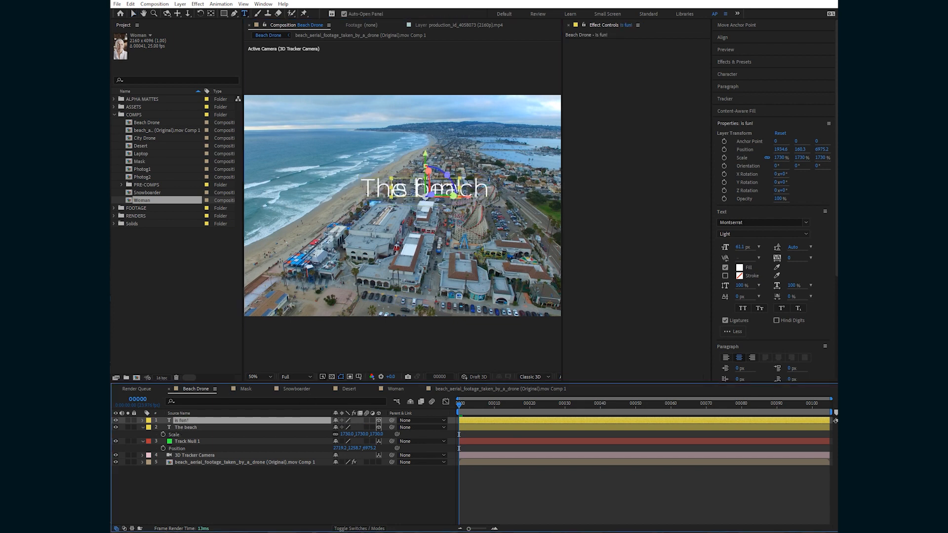
{"action": "key", "text": "v"}
{"action": "left_click", "coordinate": [115, 420]}
- Create a null from a 3D Camera Tracker point far down the coast, just above the "The beach" text
{"action": "left_click", "coordinate": [191, 462]}
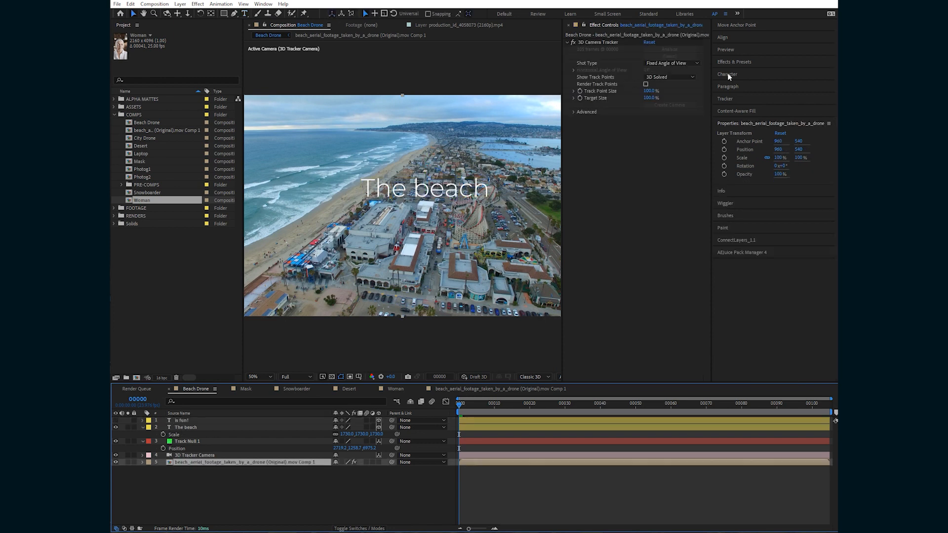
{"action": "left_click", "coordinate": [603, 44]}
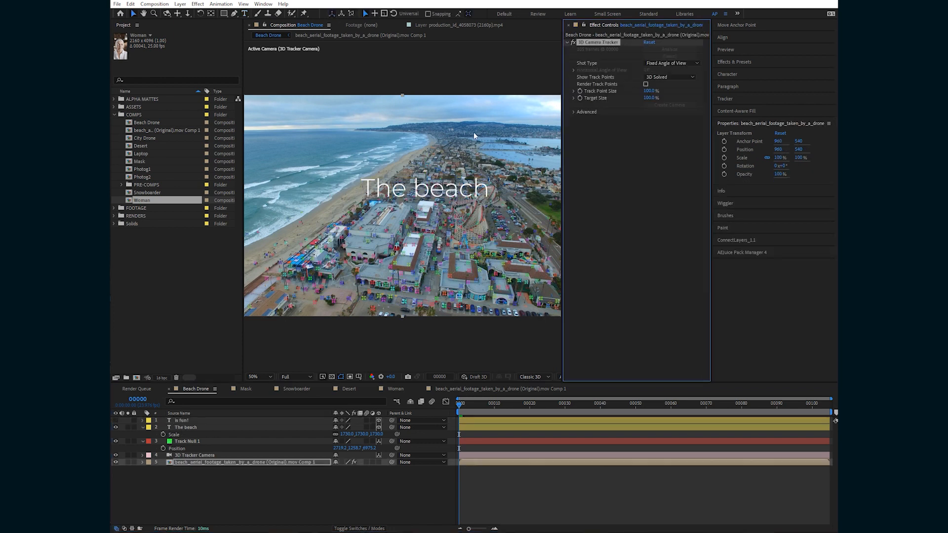
{"action": "right_click", "coordinate": [432, 168]}
{"action": "left_click", "coordinate": [453, 188]}
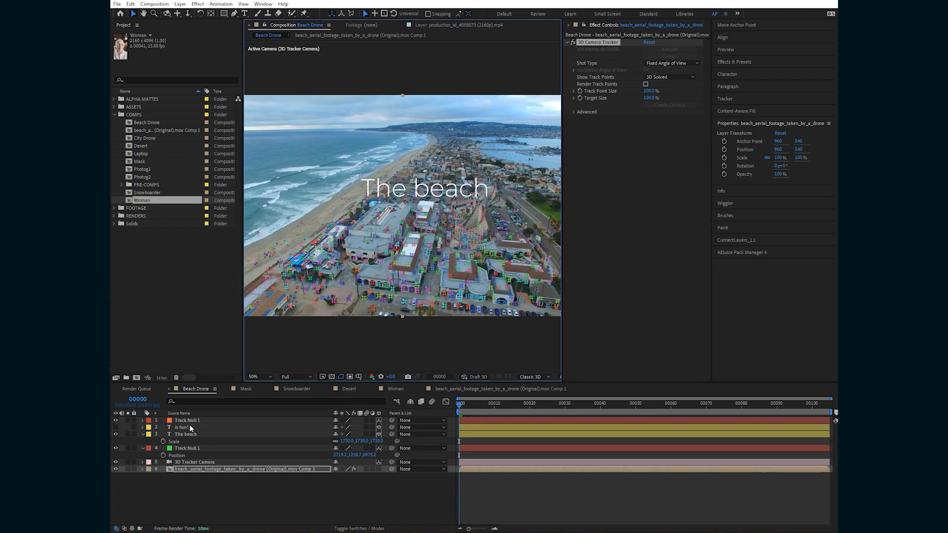
- Copy the Position of the new distant track null onto the "is fun!" text layer
{"action": "left_click", "coordinate": [192, 420]}
{"action": "key", "text": "p"}
{"action": "left_click", "coordinate": [178, 428]}
{"action": "key", "text": "Return"}
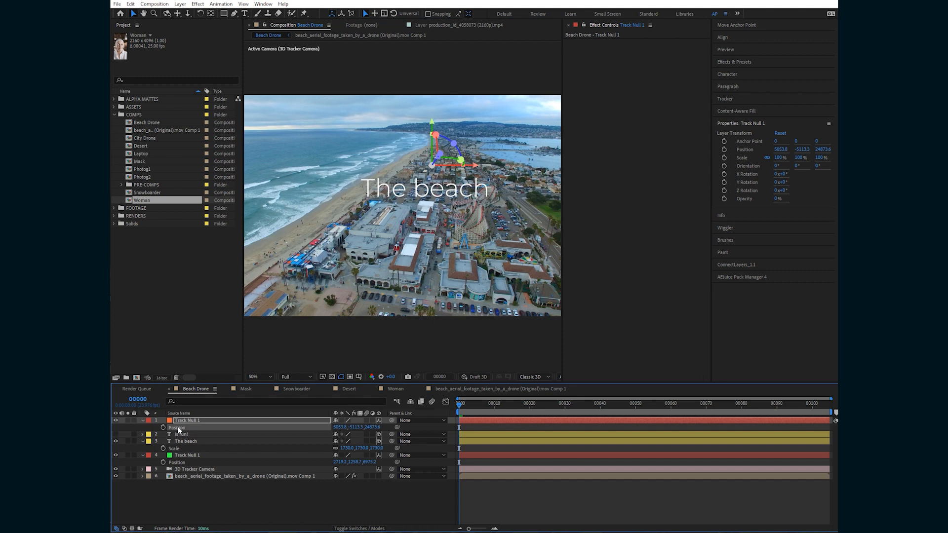
{"action": "left_click", "coordinate": [183, 435]}
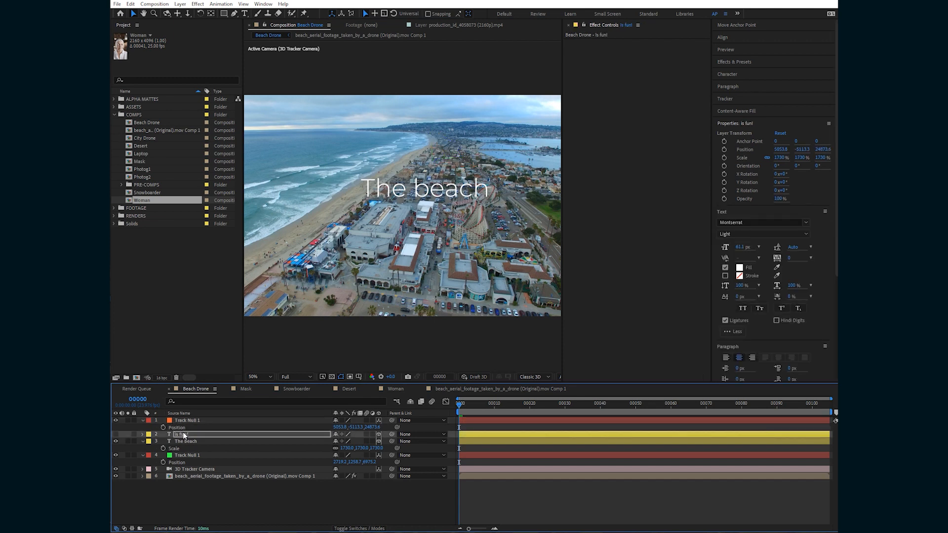
- Show the "is fun!" layer, enlarge its scale to about 6842% and preview the composition
{"action": "key", "text": "s"}
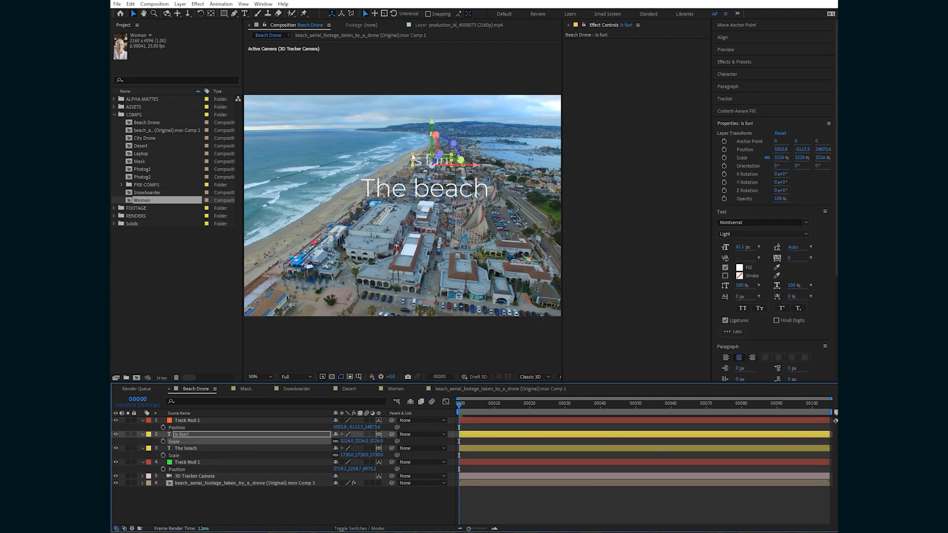
{"action": "left_click_drag", "start_coordinate": [413, 157], "coordinate": [391, 154]}
{"action": "left_click_drag", "start_coordinate": [480, 405], "coordinate": [446, 408]}
{"action": "left_click", "coordinate": [525, 502]}
{"action": "key", "text": "space"}
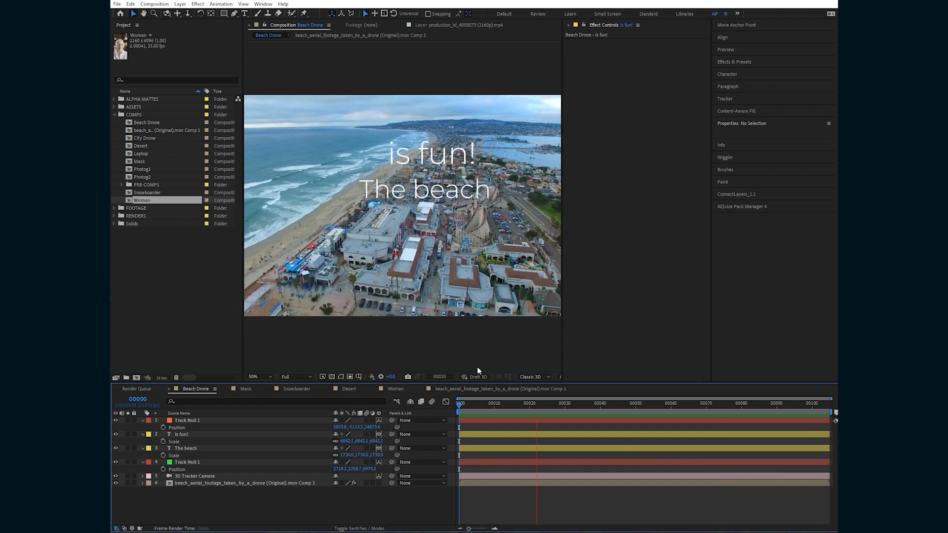
- Shrink the "is fun!" text to about 4700% scale and preview the composition again
{"action": "left_click", "coordinate": [401, 154]}
{"action": "left_click_drag", "start_coordinate": [401, 154], "coordinate": [407, 158]}
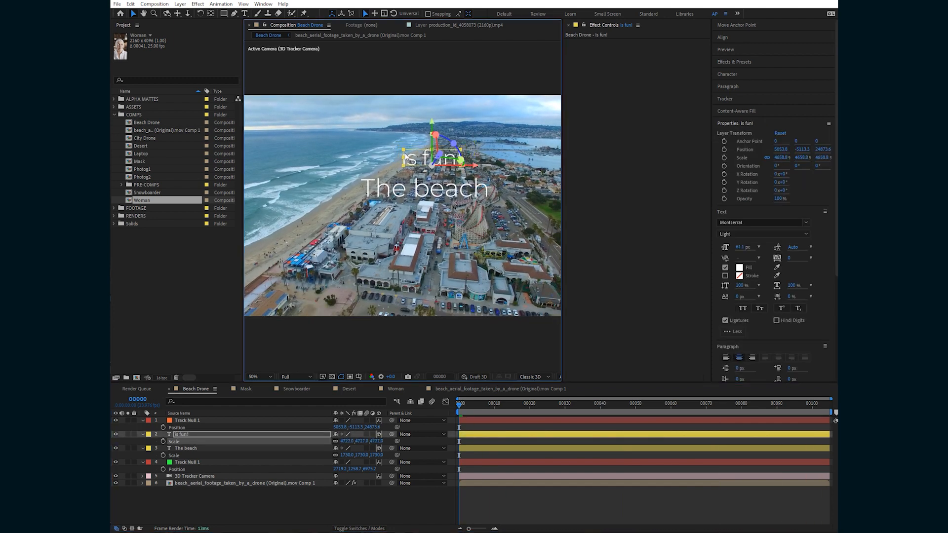
{"action": "left_click", "coordinate": [526, 500]}
{"action": "key", "text": "space"}
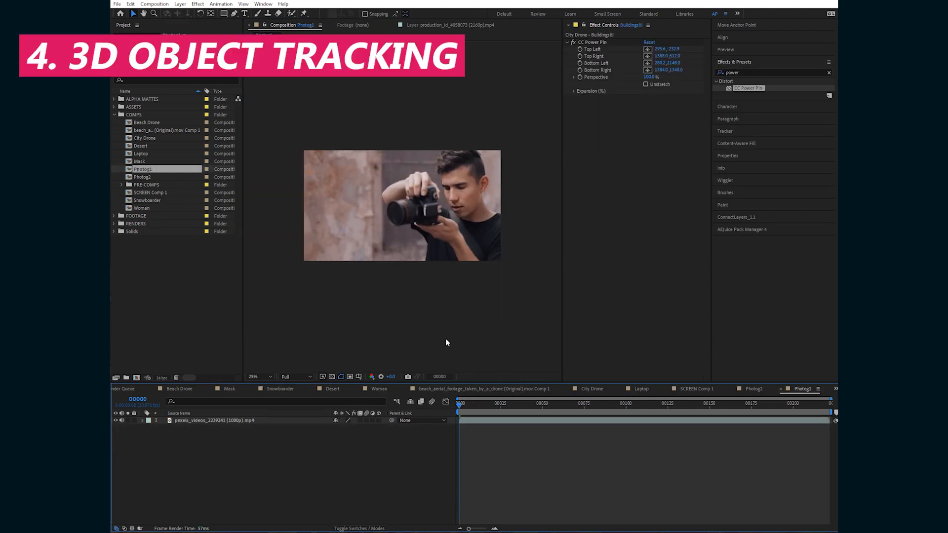
- Scrub the Photog1 footage, add a comp-sized black (000000) solid above it and hide the solid
{"action": "key", "text": "period"}
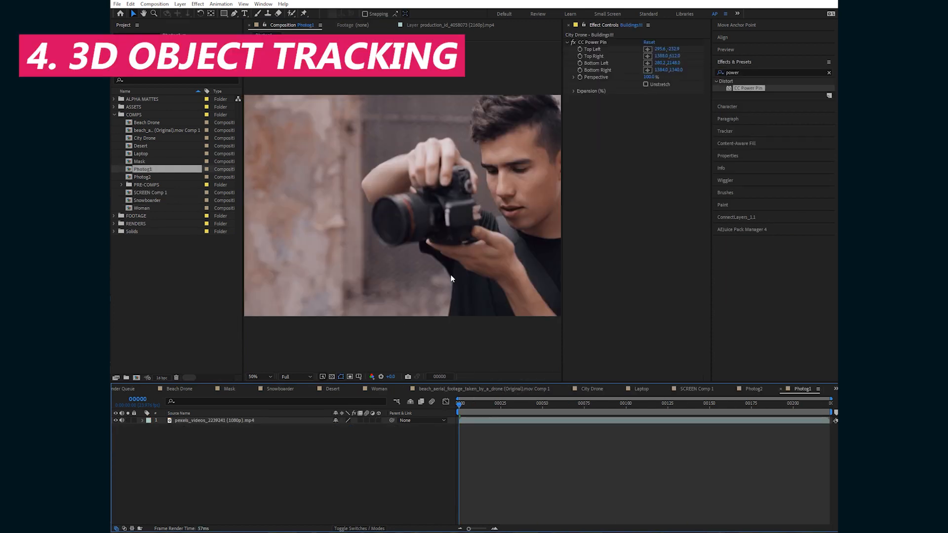
{"action": "key", "text": "comma"}
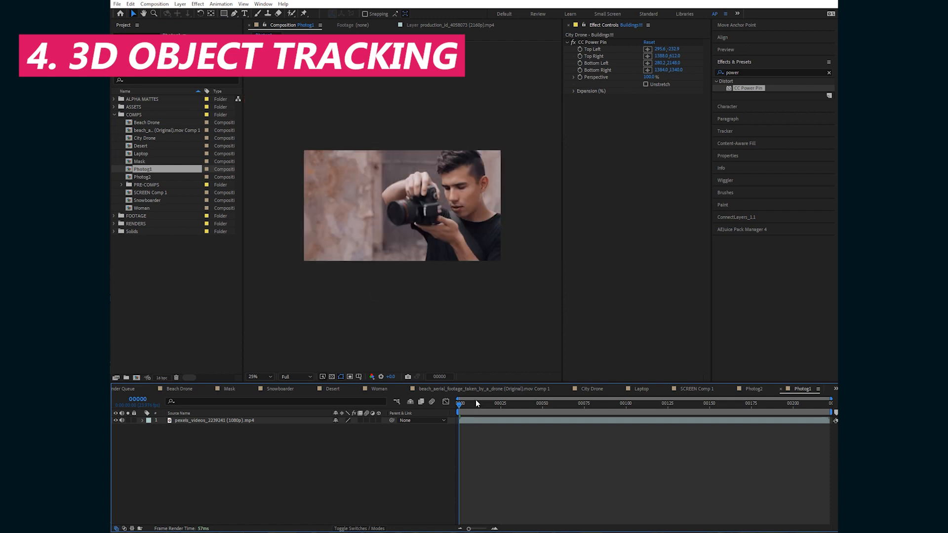
{"action": "left_click_drag", "start_coordinate": [475, 405], "coordinate": [434, 389]}
{"action": "key", "text": "ctrl+y"}
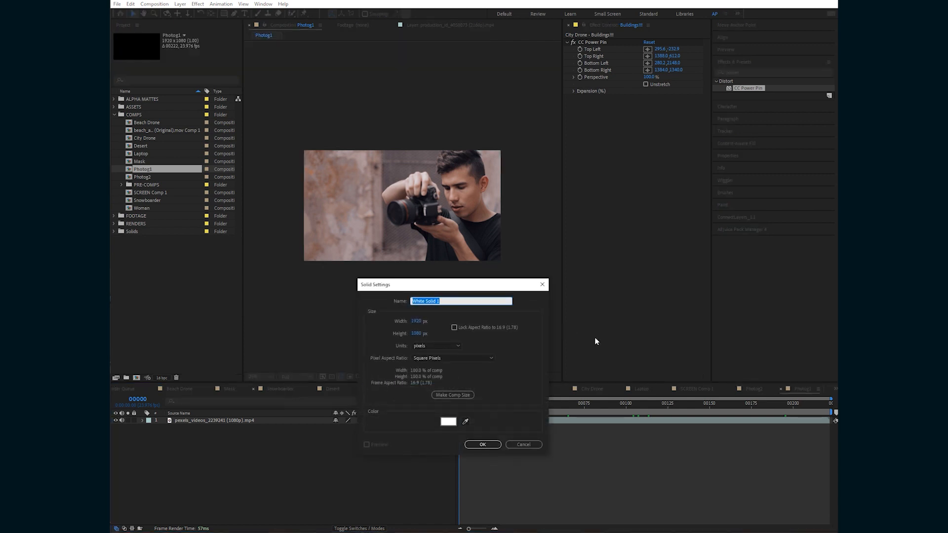
{"action": "left_click", "coordinate": [447, 422]}
{"action": "type", "text": "000000"}
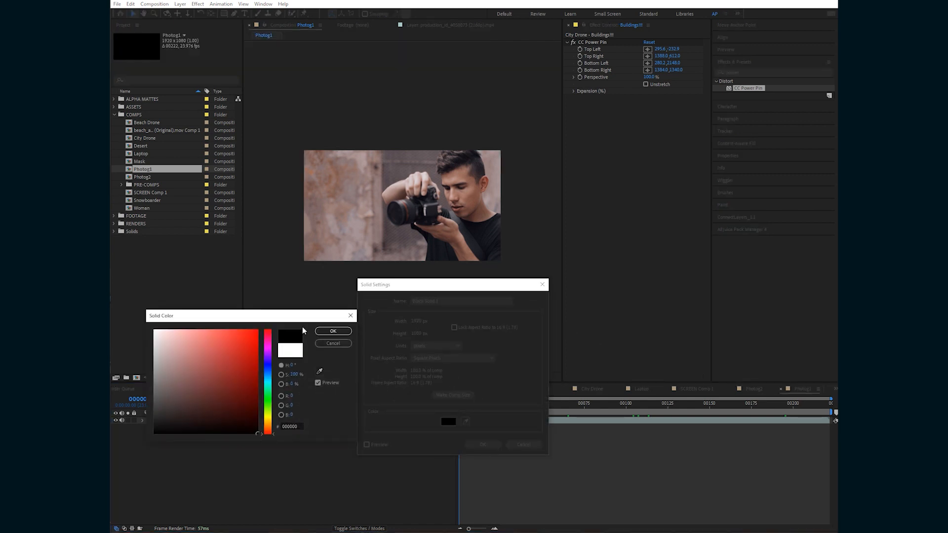
{"action": "left_click", "coordinate": [332, 330]}
{"action": "left_click", "coordinate": [488, 445]}
{"action": "left_click", "coordinate": [116, 420]}
- Draw a Pen mask around the photographer's camera on the black solid at frame 0 and enable Mask Path keyframes
{"action": "key", "text": "period"}
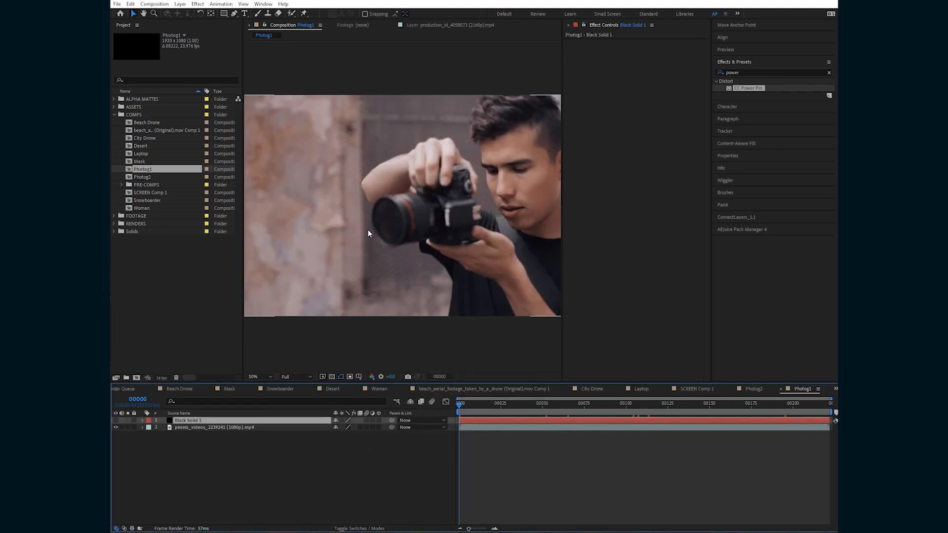
{"action": "key", "text": "g"}
{"action": "left_click", "coordinate": [409, 190]}
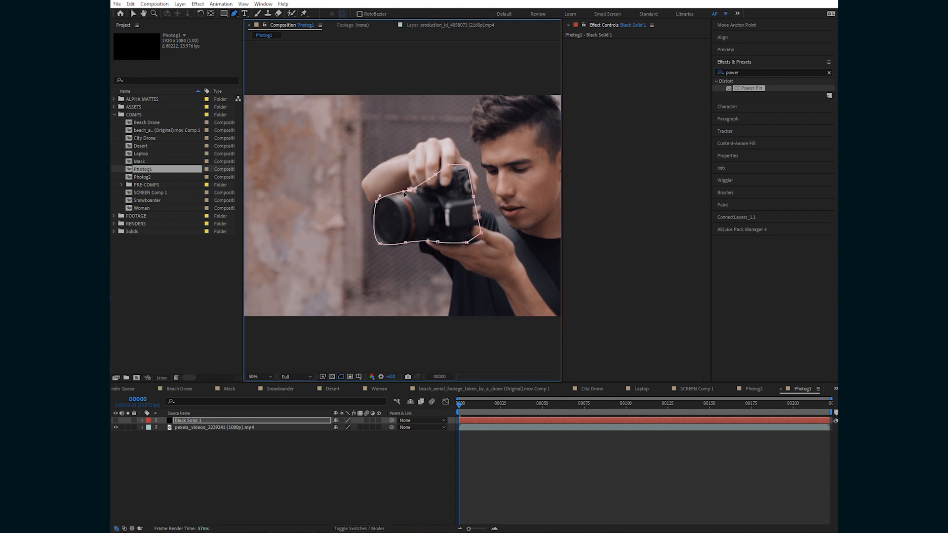
{"action": "key", "text": "m"}
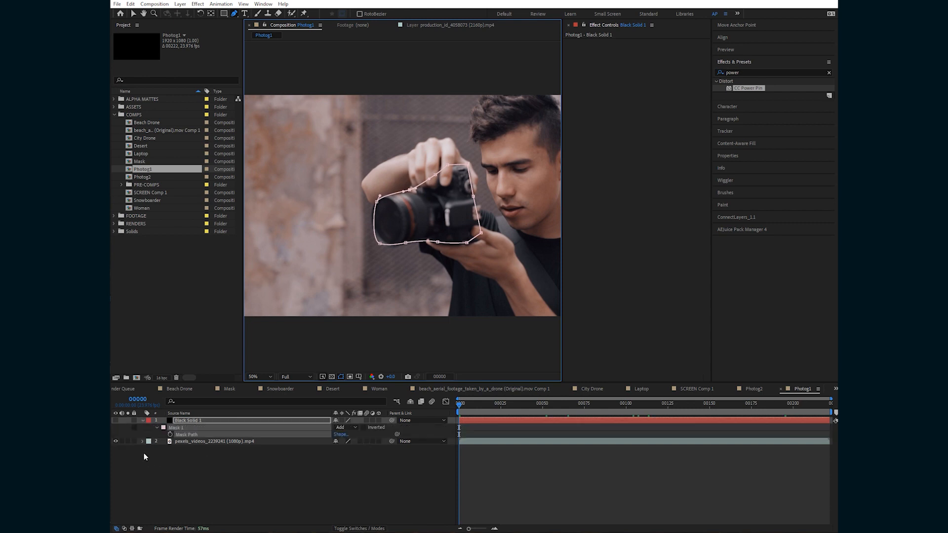
{"action": "left_click", "coordinate": [170, 434]}
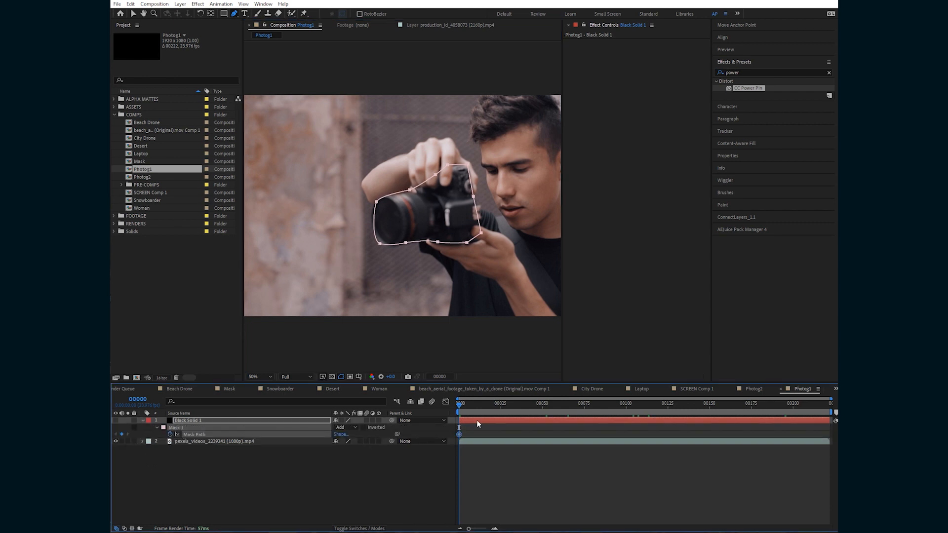
- At frame 101, move the mask onto the camera and adjust its points to the camera's outline
{"action": "left_click_drag", "start_coordinate": [570, 410], "coordinate": [627, 410]}
{"action": "left_click_drag", "start_coordinate": [379, 202], "coordinate": [349, 216]}
{"action": "double_click", "coordinate": [461, 192]}
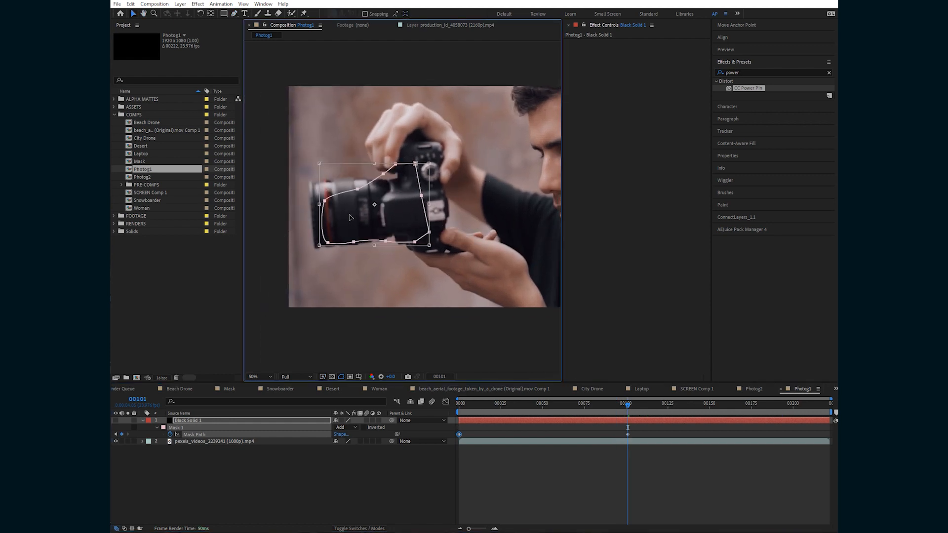
{"action": "key", "text": "Return"}
{"action": "left_click", "coordinate": [419, 160]}
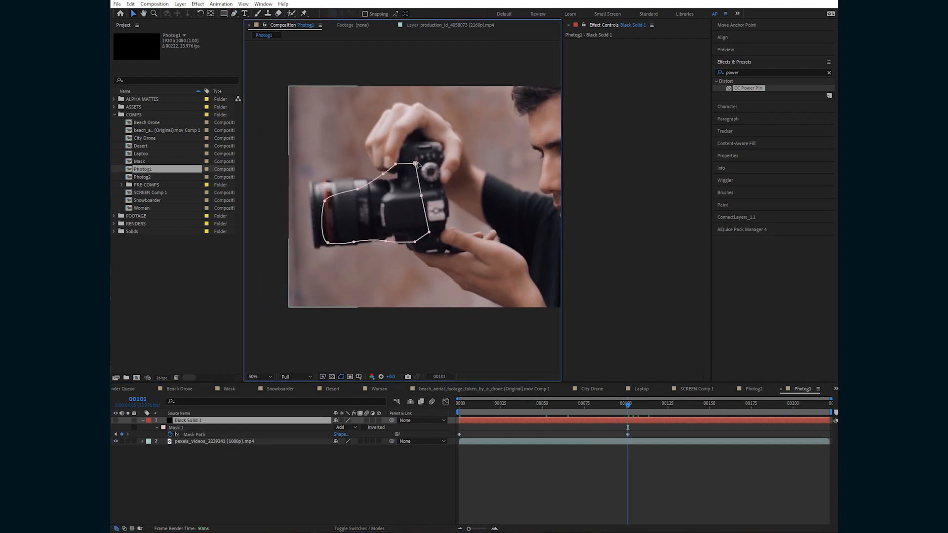
{"action": "left_click_drag", "start_coordinate": [415, 163], "coordinate": [443, 141]}
{"action": "left_click_drag", "start_coordinate": [421, 197], "coordinate": [314, 245]}
{"action": "left_click_drag", "start_coordinate": [325, 202], "coordinate": [396, 143]}
- At frame 46, move the whole mask back over the camera
{"action": "left_click", "coordinate": [536, 404]}
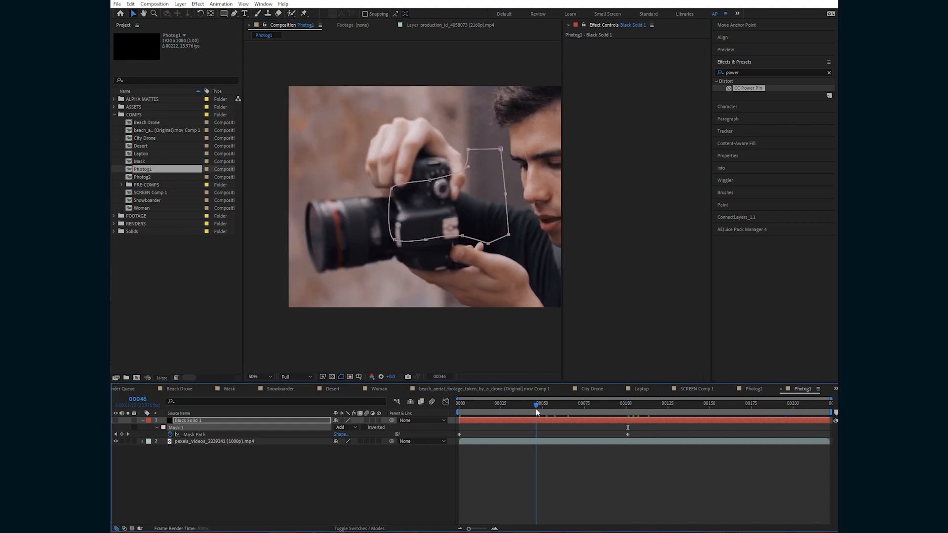
{"action": "double_click", "coordinate": [432, 181]}
{"action": "left_click_drag", "start_coordinate": [449, 206], "coordinate": [396, 226]}
{"action": "key", "text": "Return"}
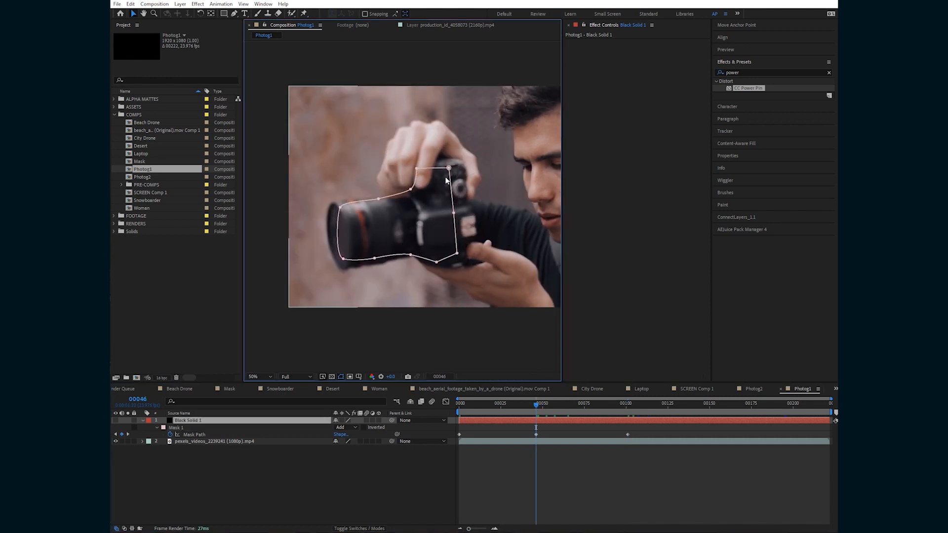
- Refine the mask points at frame 46 to follow the edges of the camera's body and lens
{"action": "left_click_drag", "start_coordinate": [449, 167], "coordinate": [460, 159]}
{"action": "left_click_drag", "start_coordinate": [454, 212], "coordinate": [469, 212]}
{"action": "left_click_drag", "start_coordinate": [456, 253], "coordinate": [478, 266]}
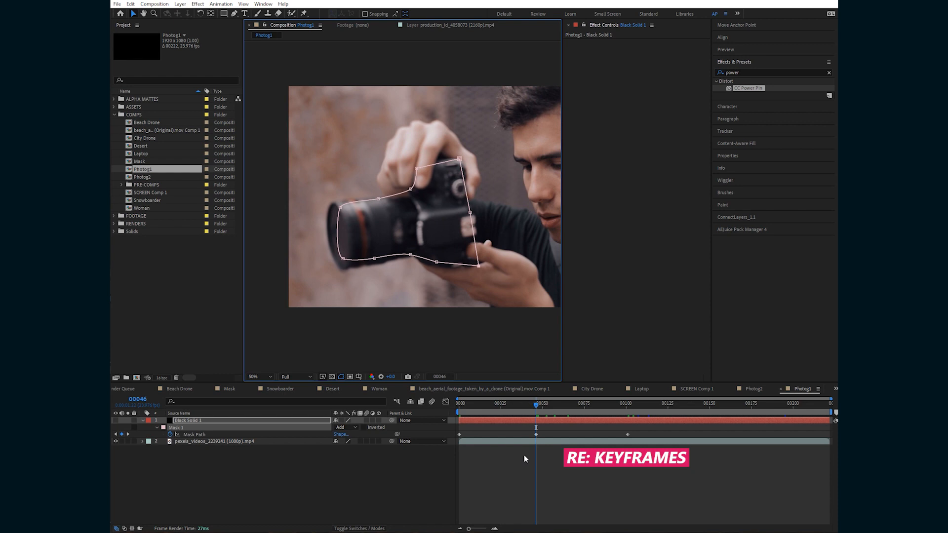
{"action": "left_click_drag", "start_coordinate": [436, 263], "coordinate": [423, 264]}
{"action": "left_click_drag", "start_coordinate": [342, 258], "coordinate": [338, 271]}
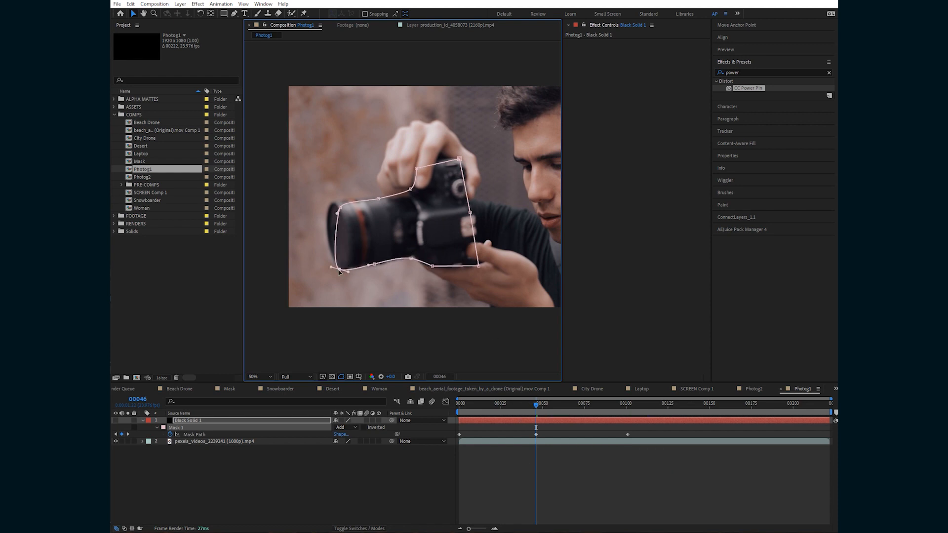
{"action": "left_click_drag", "start_coordinate": [338, 210], "coordinate": [333, 202]}
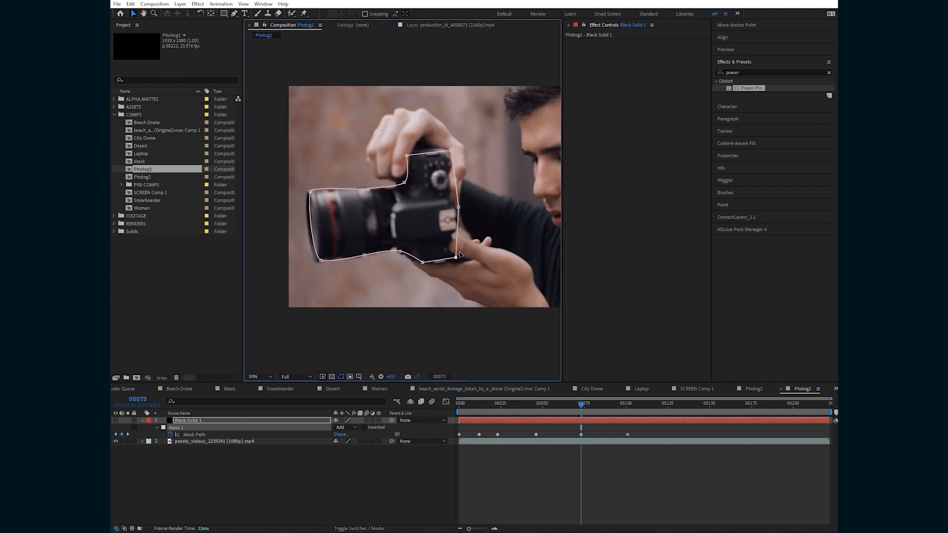
- At the end of the clip, move the whole mask onto the camera
{"action": "key", "text": "space"}
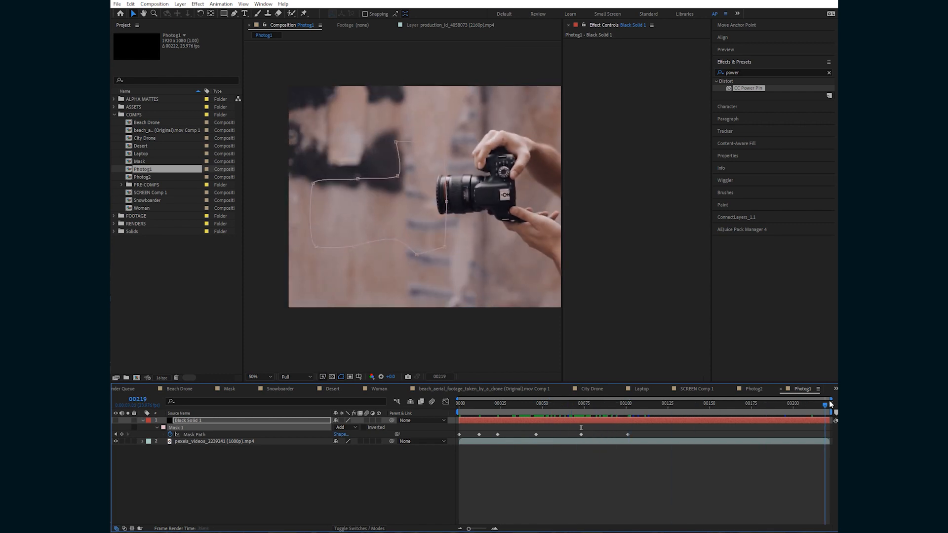
{"action": "double_click", "coordinate": [443, 143]}
{"action": "left_click_drag", "start_coordinate": [442, 145], "coordinate": [534, 135]}
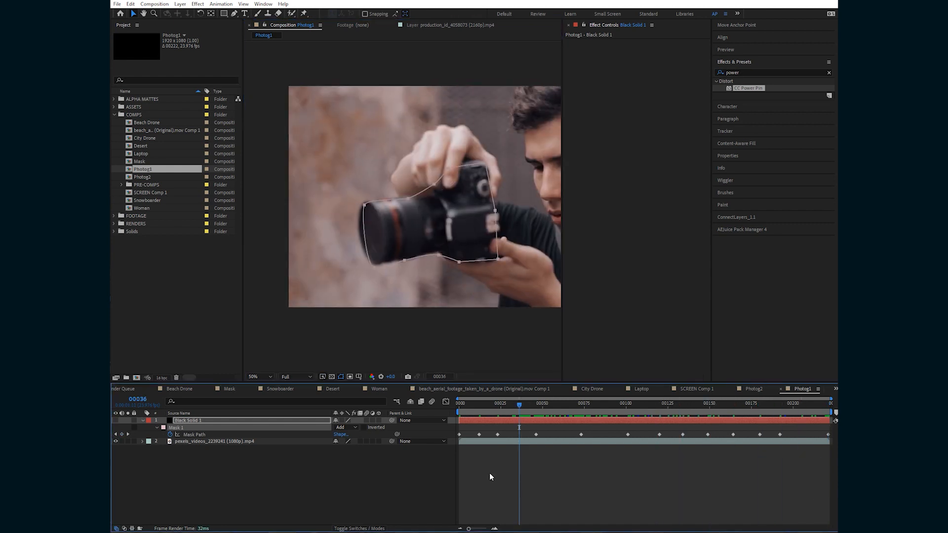
- Show the black solid and set Mask 1 to Subtract so only the camera is left uncovered
{"action": "left_click", "coordinate": [117, 421]}
{"action": "left_click", "coordinate": [350, 428]}
{"action": "left_click", "coordinate": [349, 450]}
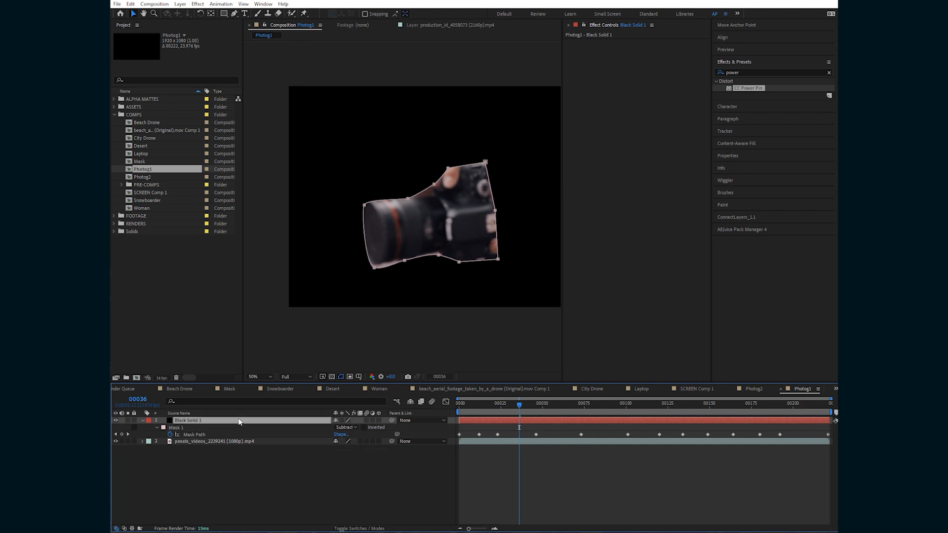
- Pre-compose the black solid and the footage together as "CAMERA", moving all attributes into the new composition
{"action": "left_click", "coordinate": [246, 441]}
{"action": "key", "text": "ctrl+shift+c"}
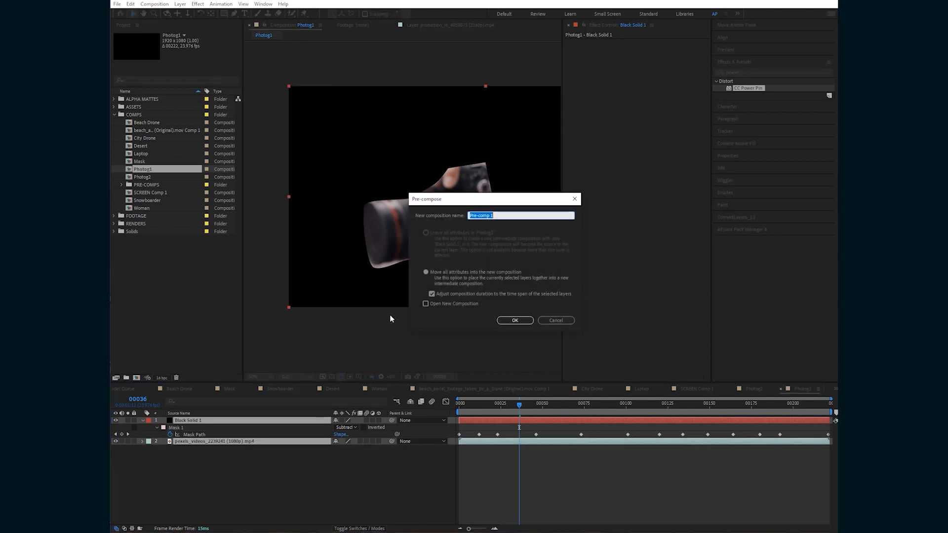
{"action": "type", "text": "CAMERA"}
{"action": "key", "text": "Return"}
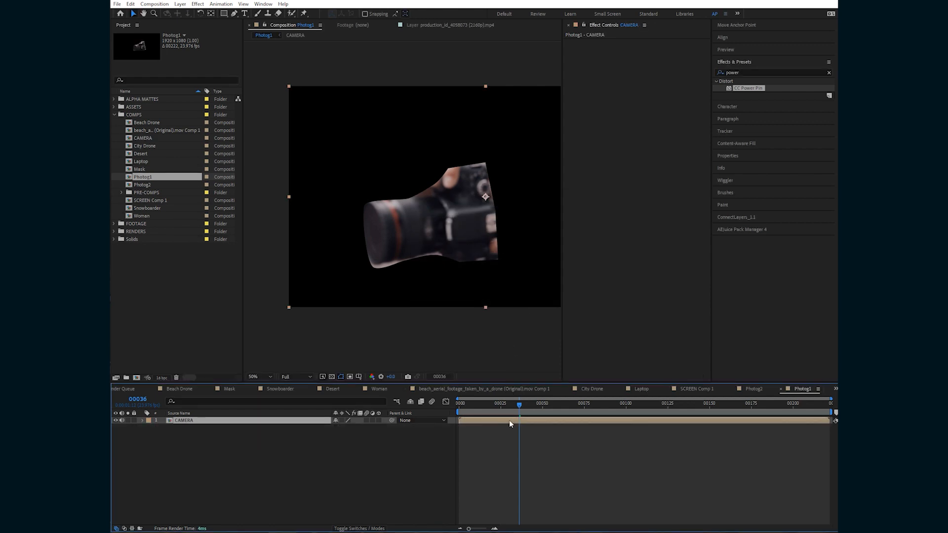
- Apply camera tracking to the CAMERA pre-comp layer to analyze and solve its footage
{"action": "right_click", "coordinate": [508, 420]}
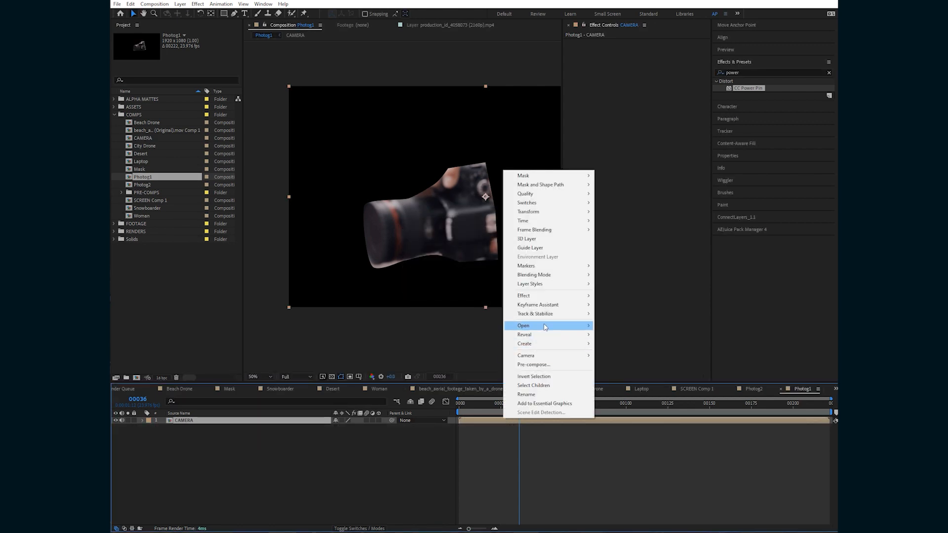
{"action": "mouse_move", "coordinate": [548, 316]}
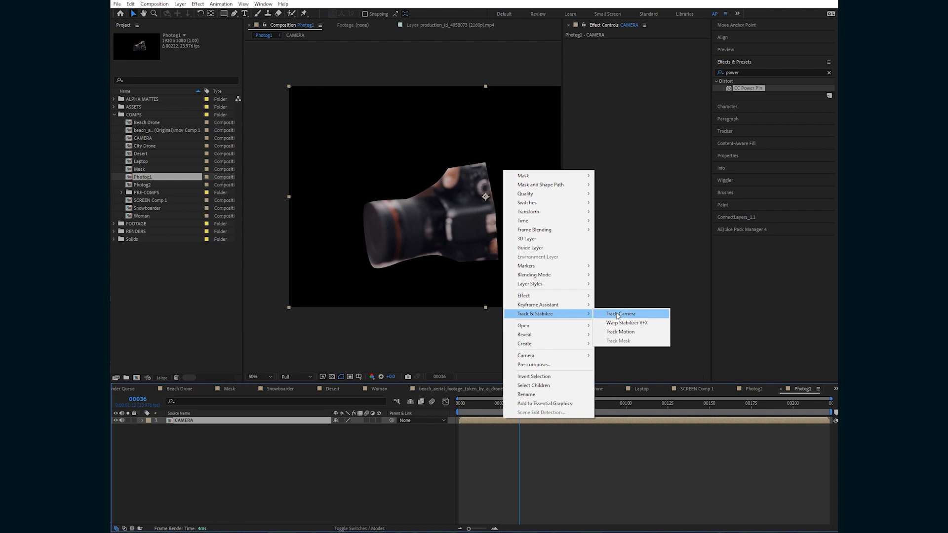
{"action": "left_click", "coordinate": [611, 316]}
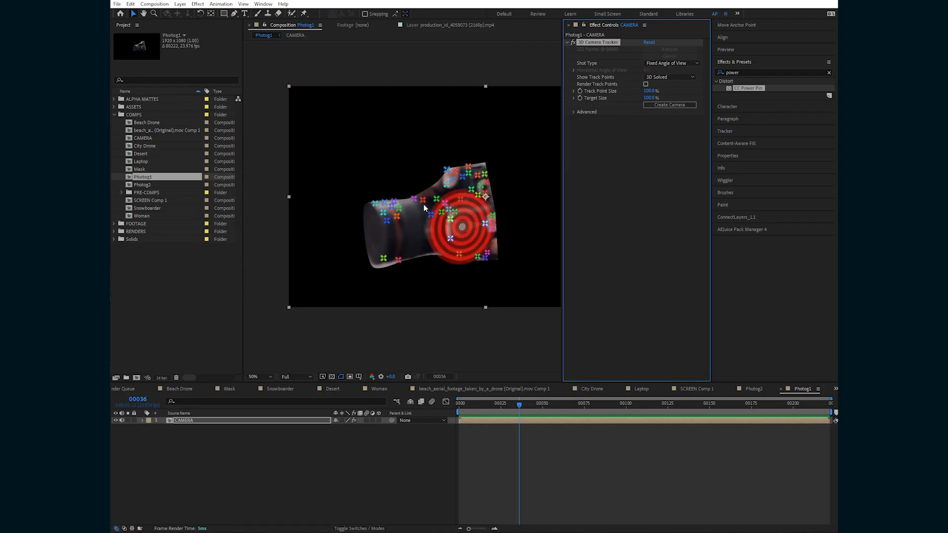
- Create a null and a tracker camera from a track point on the middle of the camera's body, and scrub ahead in the clip
{"action": "left_click", "coordinate": [449, 219]}
{"action": "right_click", "coordinate": [450, 219]}
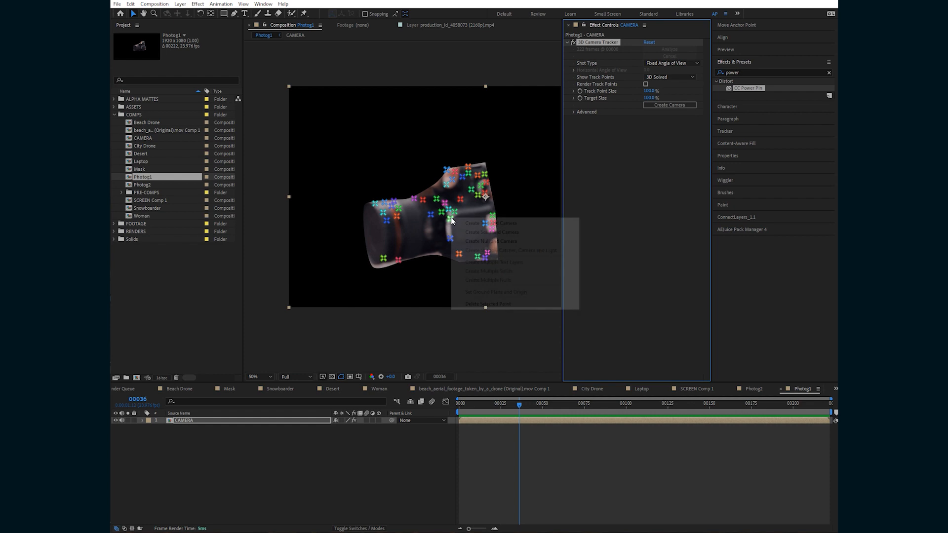
{"action": "left_click", "coordinate": [478, 241]}
{"action": "left_click_drag", "start_coordinate": [503, 404], "coordinate": [565, 387]}
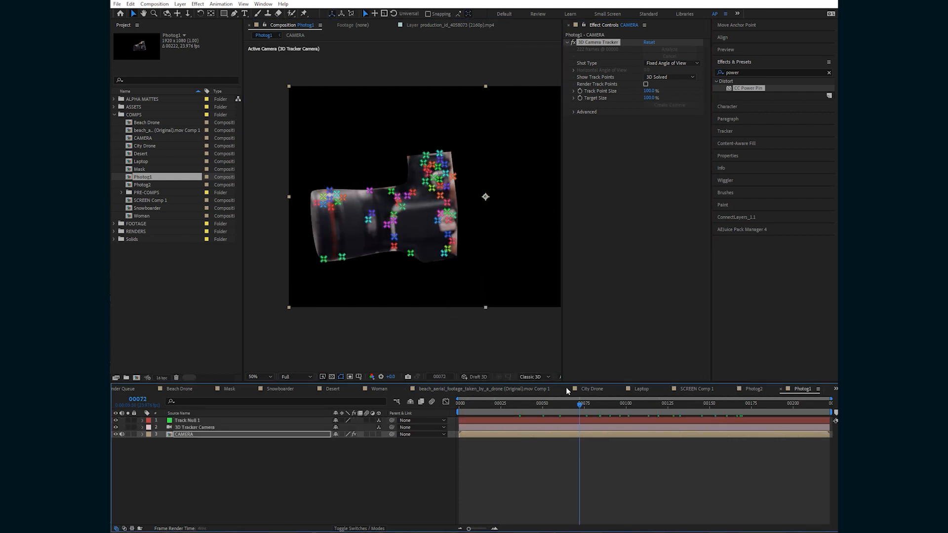
- Add the text "Point and shoot!" above the camera lens and make the text layer 3D
{"action": "left_click", "coordinate": [245, 14]}
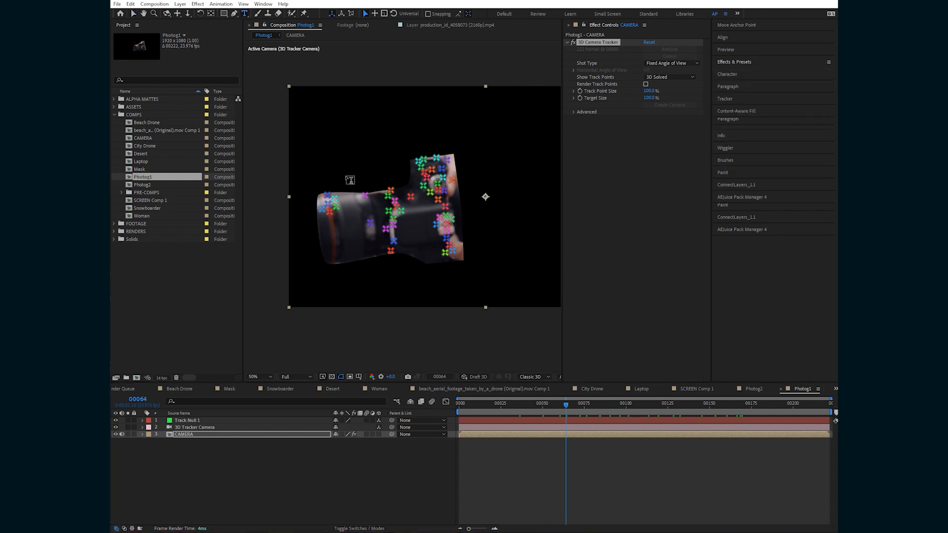
{"action": "left_click", "coordinate": [352, 154]}
{"action": "type", "text": "Point and"}
{"action": "type", "text": "shoot!"}
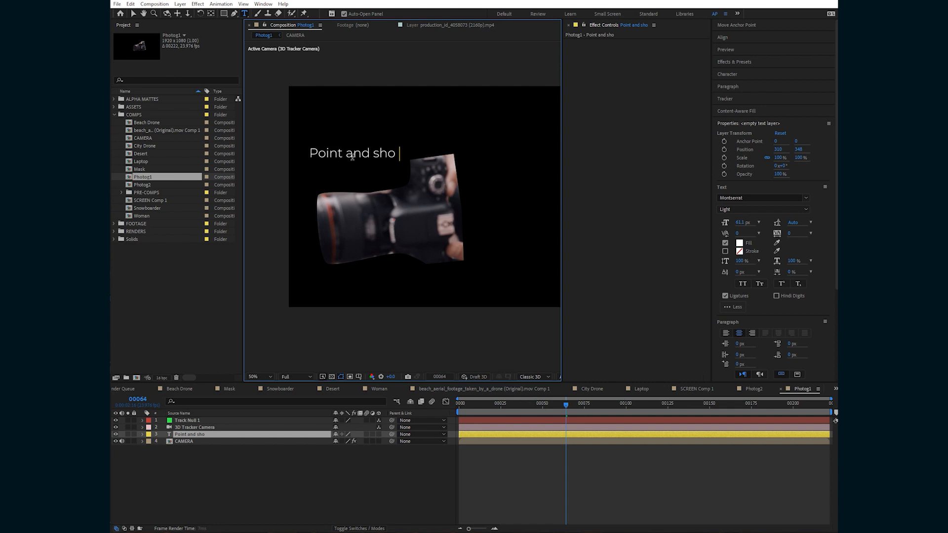
{"action": "left_click", "coordinate": [202, 434]}
{"action": "left_click", "coordinate": [378, 434]}
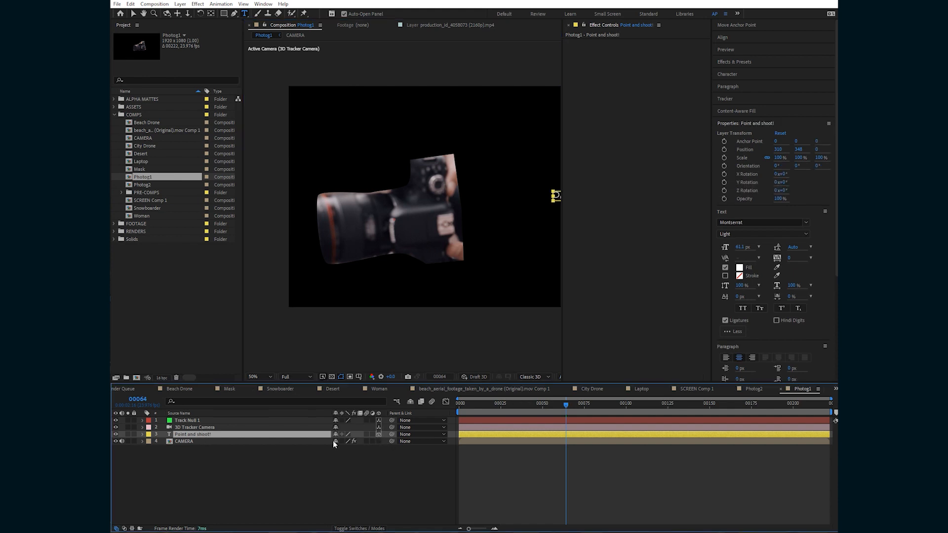
- Copy the position of Track Null 1 to the "Point and shoot!" text layer
{"action": "left_click", "coordinate": [196, 420]}
{"action": "key", "text": "p"}
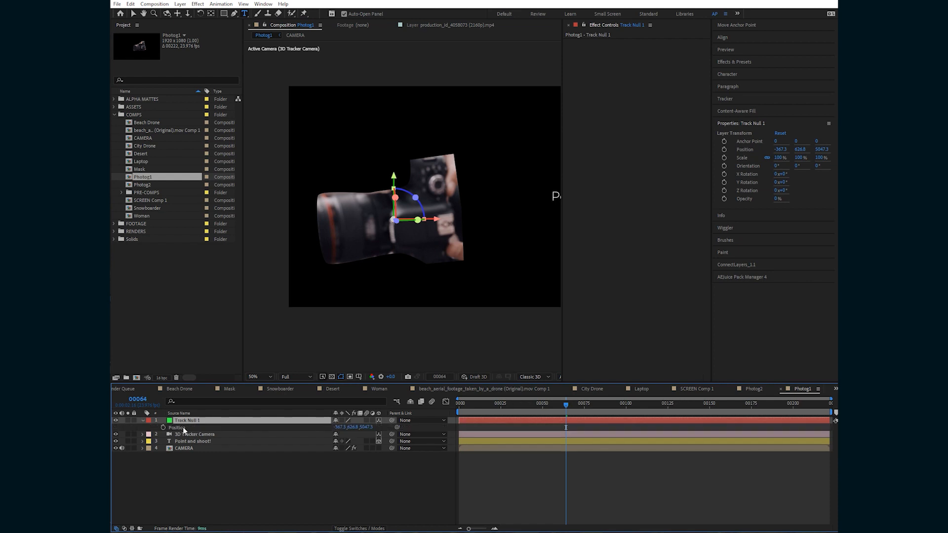
{"action": "left_click", "coordinate": [183, 429]}
{"action": "left_click", "coordinate": [191, 440]}
{"action": "key", "text": "ctrl+v"}
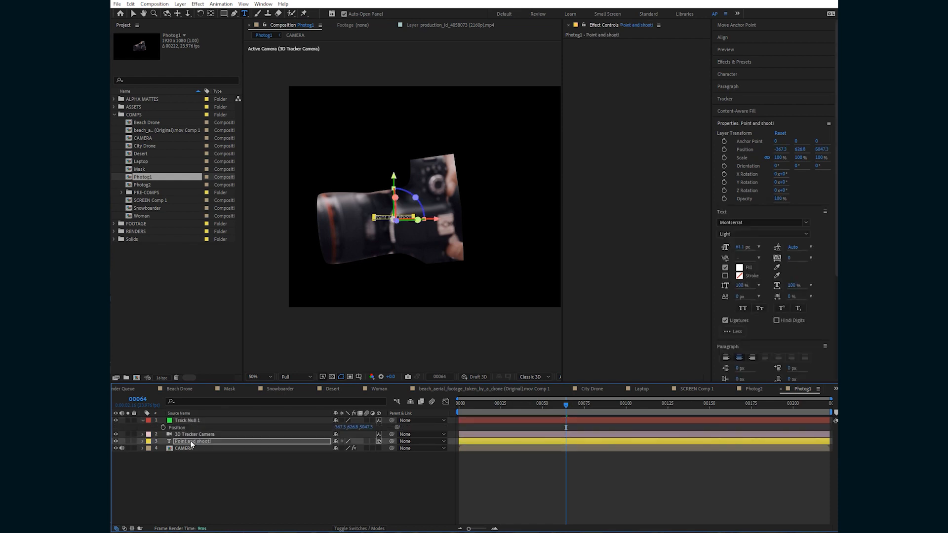
- Scale the "Point and shoot!" text to 200%
{"action": "type", "text": "s"}
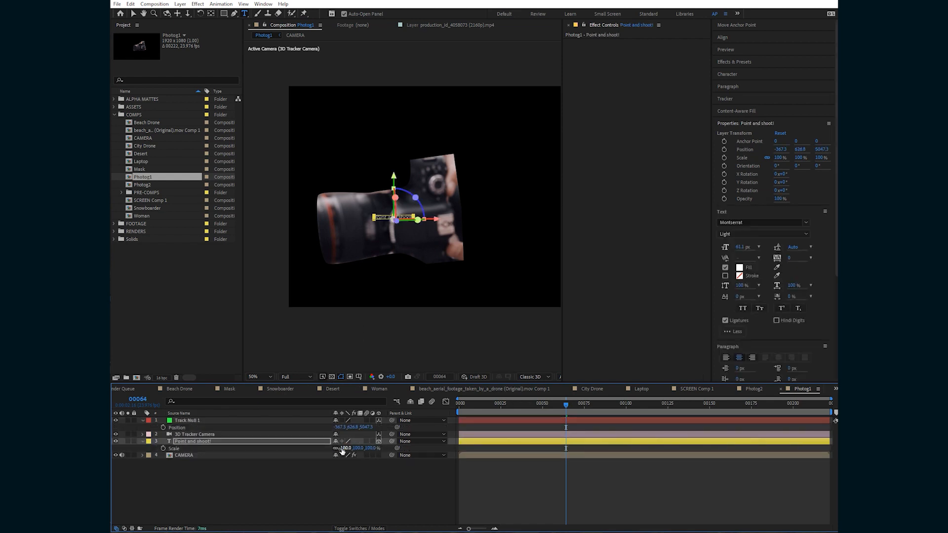
{"action": "type", "text": "200"}
{"action": "key", "text": "Return"}
- Hide the black solid inside the CAMERA pre-comp and return to the Photog1 composition
{"action": "left_click", "coordinate": [203, 454]}
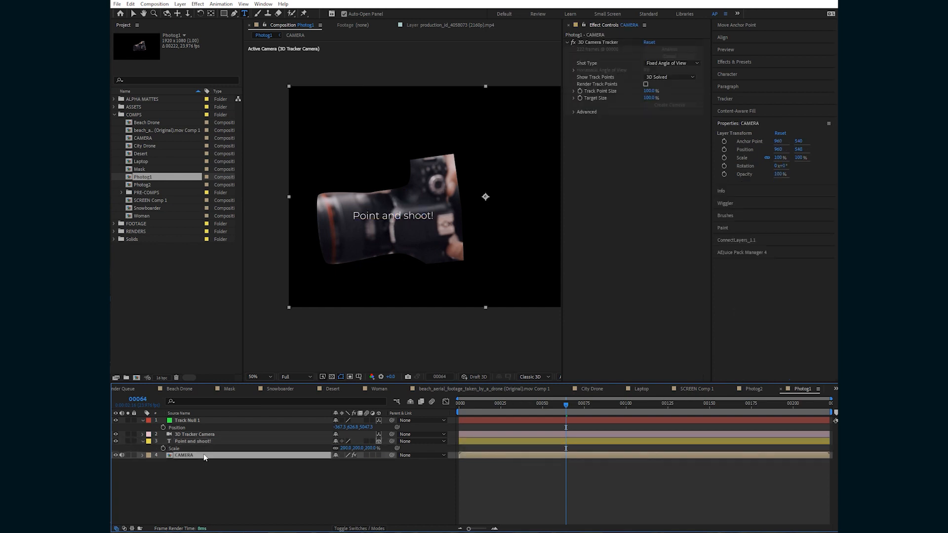
{"action": "double_click", "coordinate": [204, 454]}
{"action": "left_click", "coordinate": [116, 420]}
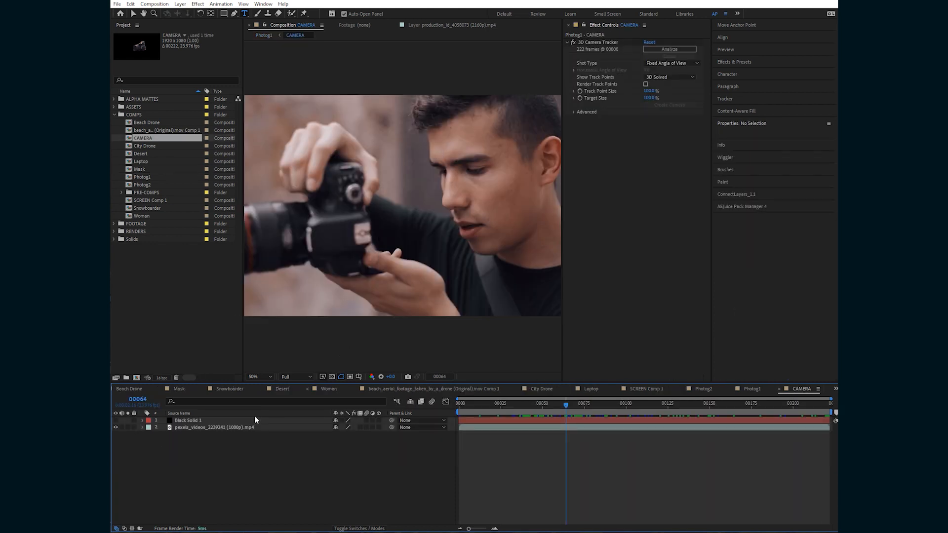
{"action": "left_click", "coordinate": [261, 37]}
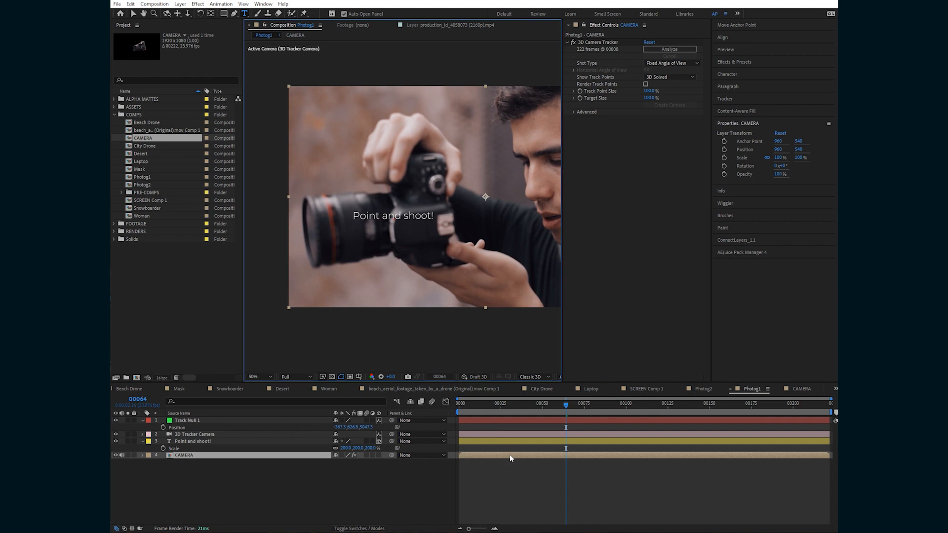
- Preview the Photog1 composition from the first frame to check how the text follows the camera
{"action": "key", "text": "Home"}
{"action": "scroll", "coordinate": [433, 254], "scroll_direction": "down", "scroll_amount": 2}
{"action": "left_click_drag", "start_coordinate": [434, 246], "coordinate": [402, 257]}
{"action": "scroll", "coordinate": [434, 229], "scroll_direction": "up", "scroll_amount": 2}
{"action": "key", "text": "v"}
{"action": "scroll", "coordinate": [452, 250], "scroll_direction": "down", "scroll_amount": 2}
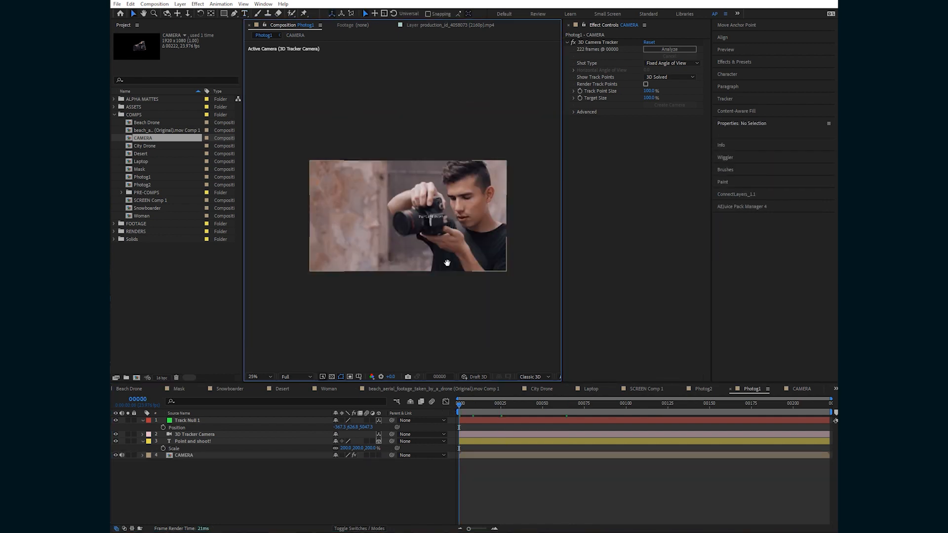
{"action": "key", "text": "space"}
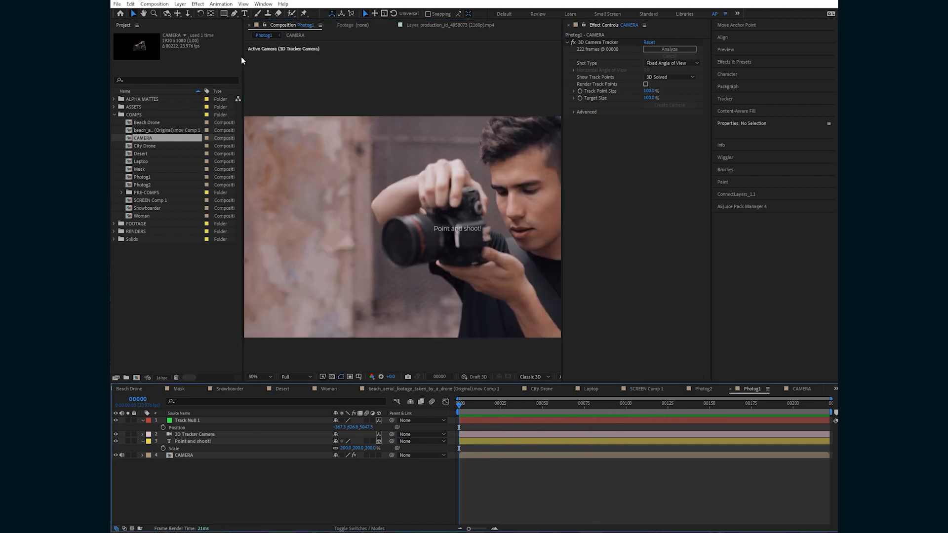
- Draw an unfilled, red-stroked circle about 296 px wide beside the lens, center its anchor point and make the layer 3D
{"action": "left_click_drag", "start_coordinate": [224, 13], "coordinate": [242, 39]}
{"action": "left_click", "coordinate": [360, 14]}
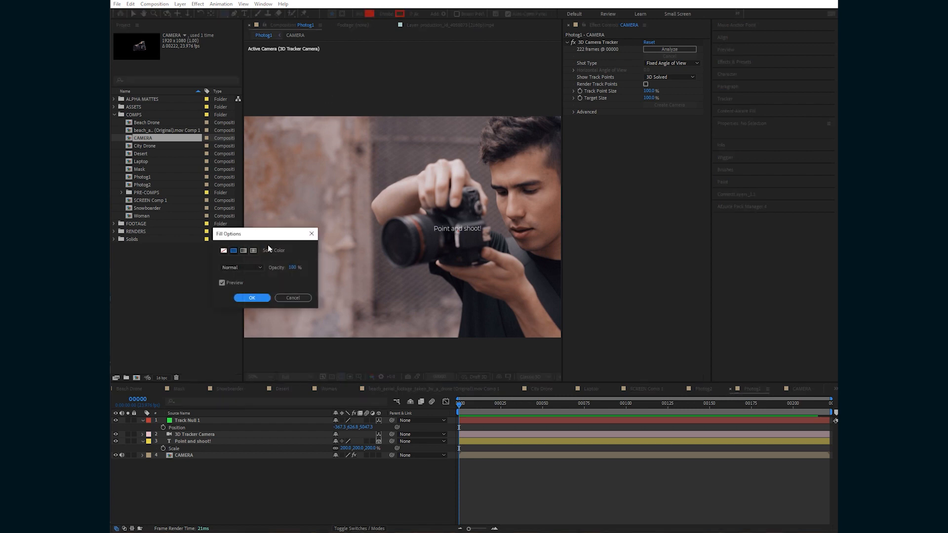
{"action": "left_click", "coordinate": [223, 250]}
{"action": "left_click", "coordinate": [242, 300]}
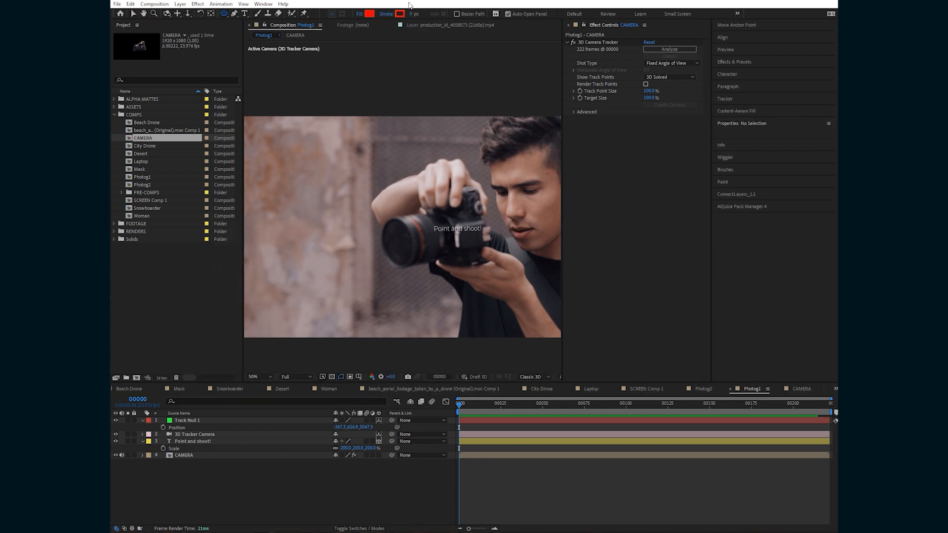
{"action": "left_click_drag", "start_coordinate": [337, 230], "coordinate": [397, 291]}
{"action": "left_click", "coordinate": [737, 25]}
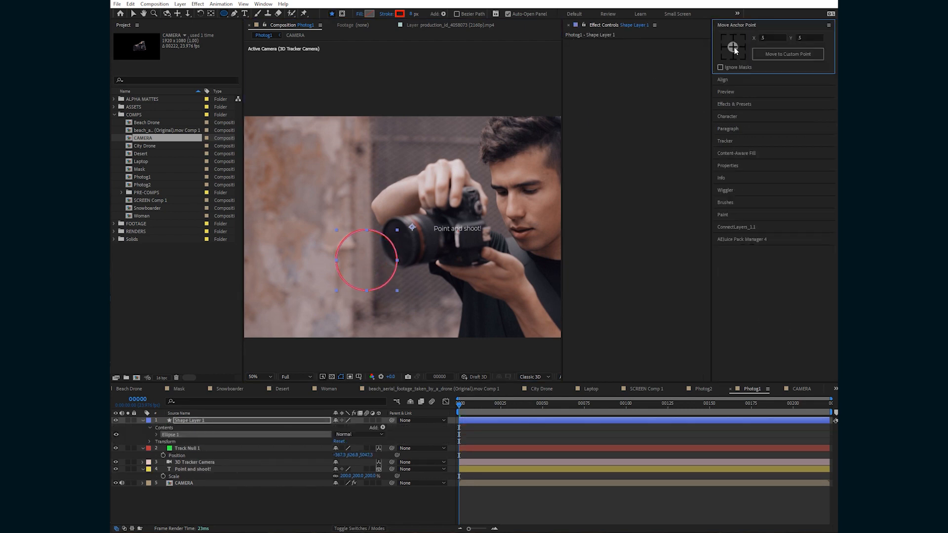
{"action": "left_click", "coordinate": [379, 420]}
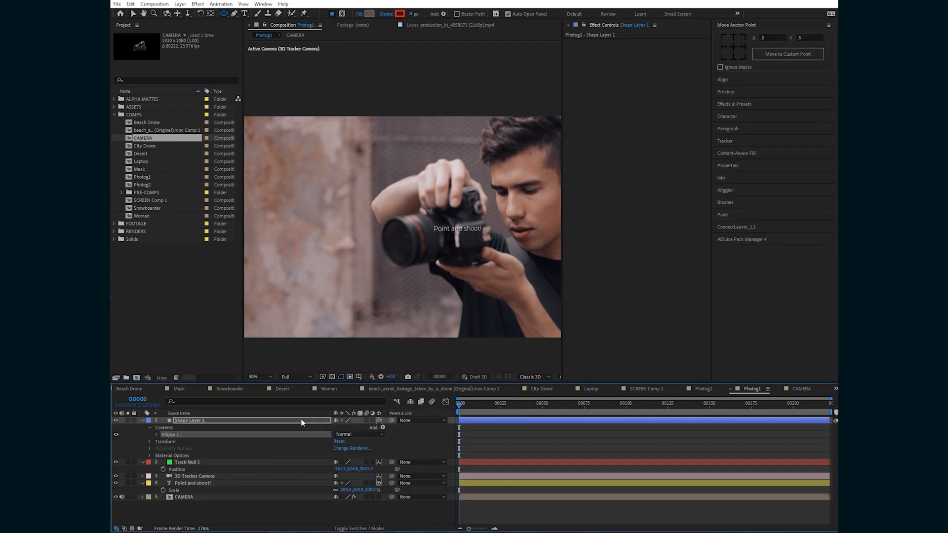
- Create another null from the CAMERA layer's track point at the upper front edge of the lens
{"action": "left_click", "coordinate": [188, 496]}
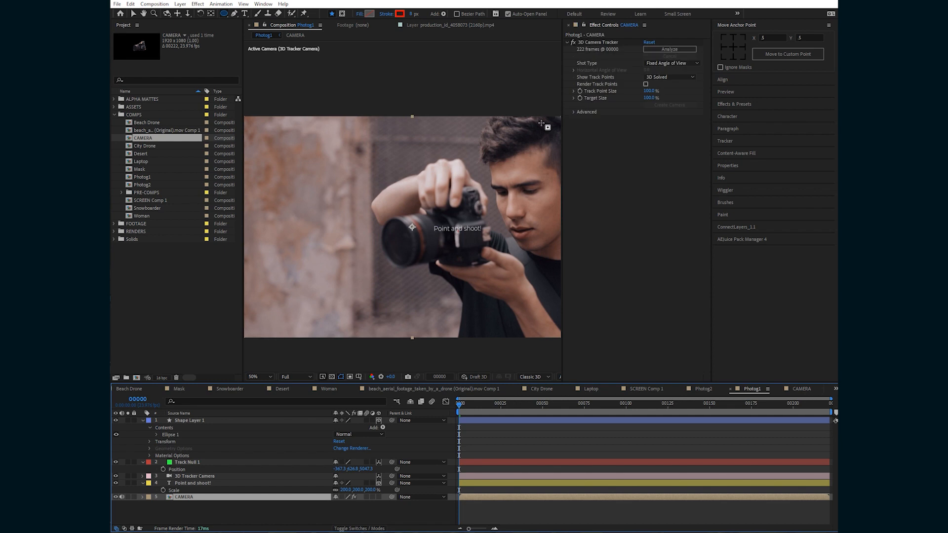
{"action": "left_click", "coordinate": [597, 42]}
{"action": "right_click", "coordinate": [406, 225]}
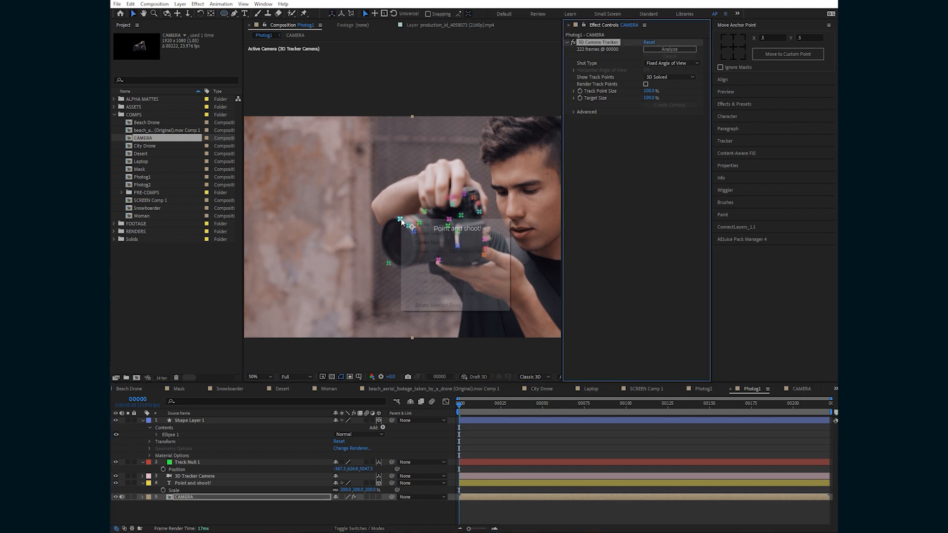
{"action": "left_click", "coordinate": [444, 241]}
- Copy the new lens null's position to Shape Layer 1
{"action": "left_click", "coordinate": [190, 421]}
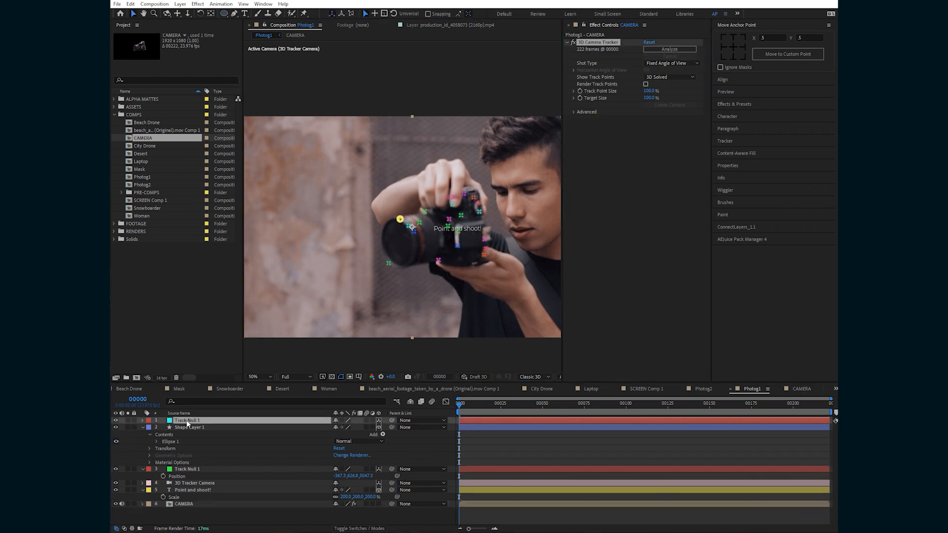
{"action": "key", "text": "p"}
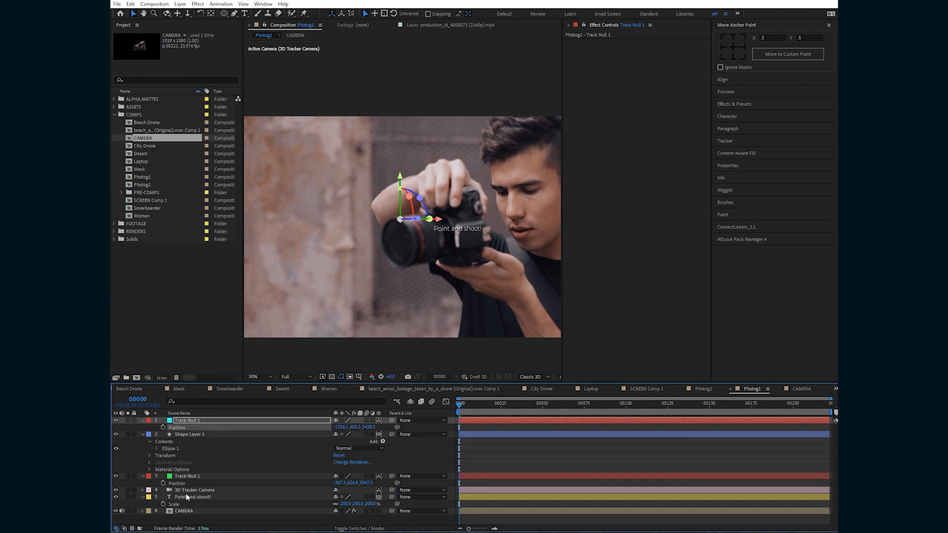
{"action": "left_click", "coordinate": [191, 435]}
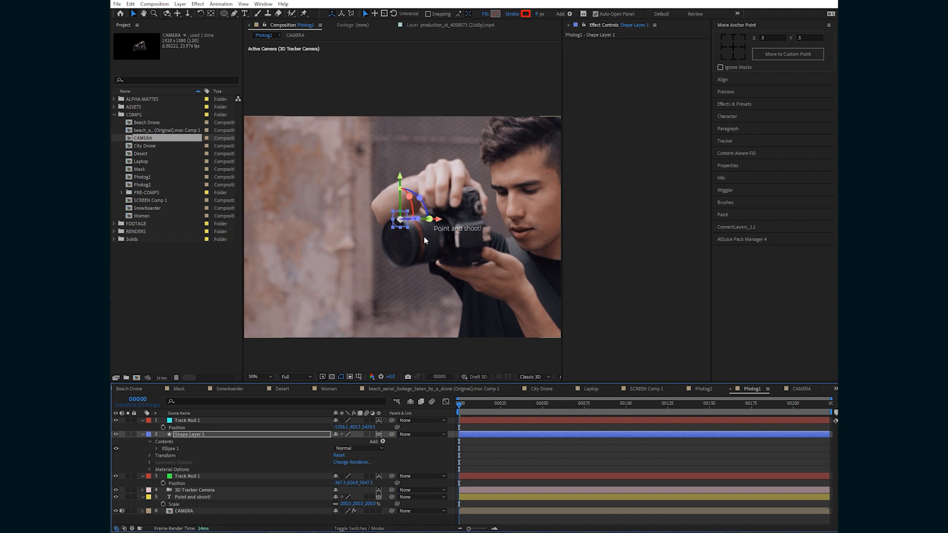
- Scale the circle up to about 297%, then move and rotate it in 3D to fit the front rim of the lens
{"action": "left_click_drag", "start_coordinate": [409, 227], "coordinate": [423, 243]}
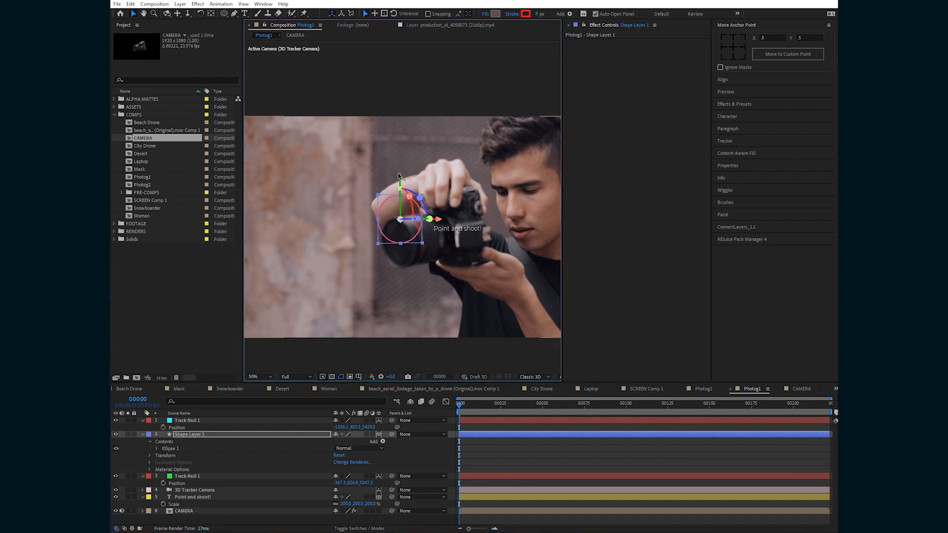
{"action": "left_click_drag", "start_coordinate": [401, 178], "coordinate": [402, 205]}
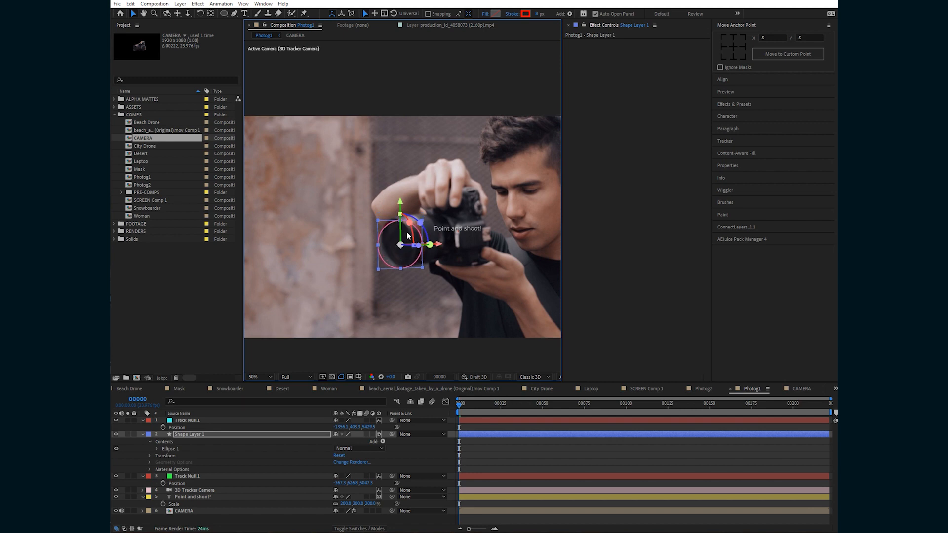
{"action": "left_click_drag", "start_coordinate": [401, 245], "coordinate": [426, 247]}
{"action": "left_click_drag", "start_coordinate": [395, 203], "coordinate": [394, 242]}
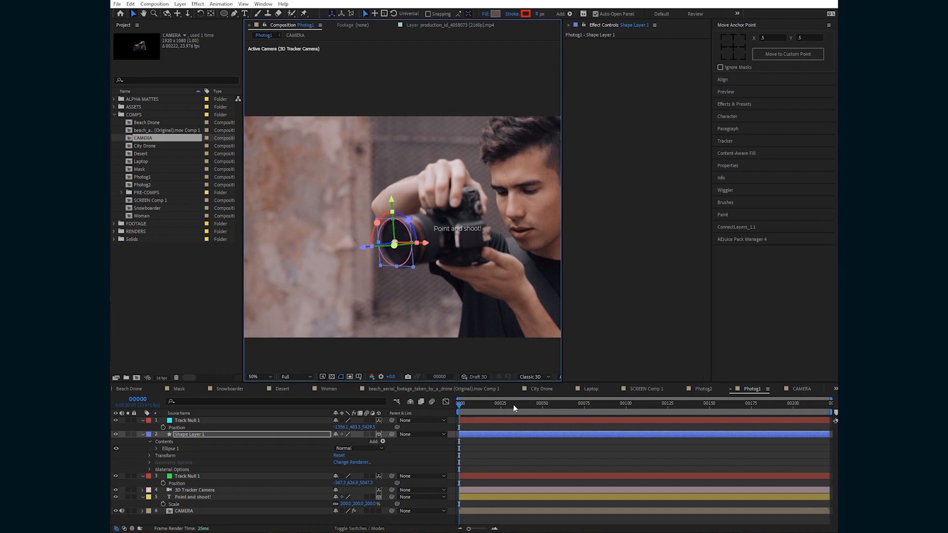
{"action": "key", "text": "space"}
{"action": "key", "text": "space"}
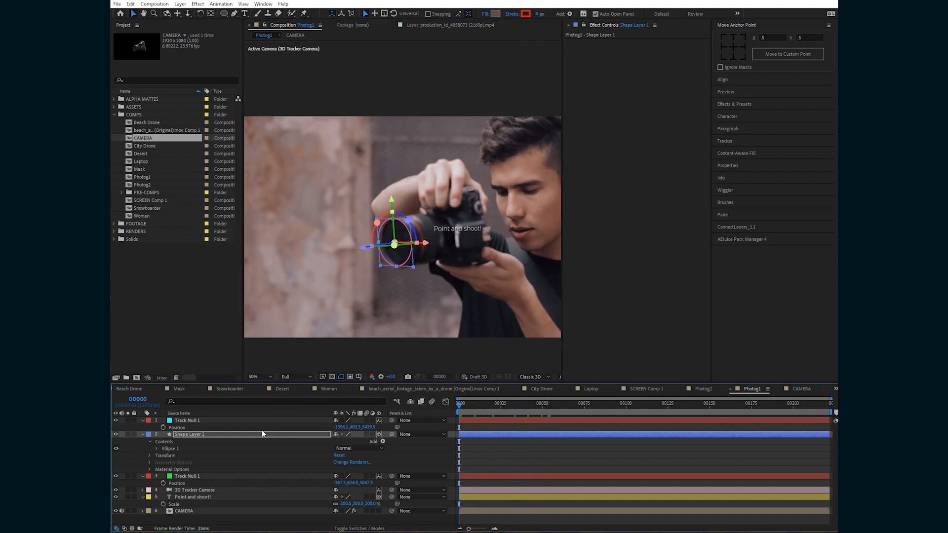
- Duplicate the circle layer and keyframe the copy's position from frame 0 to a spot out in front of the lens at frame 36
{"action": "left_click", "coordinate": [217, 435]}
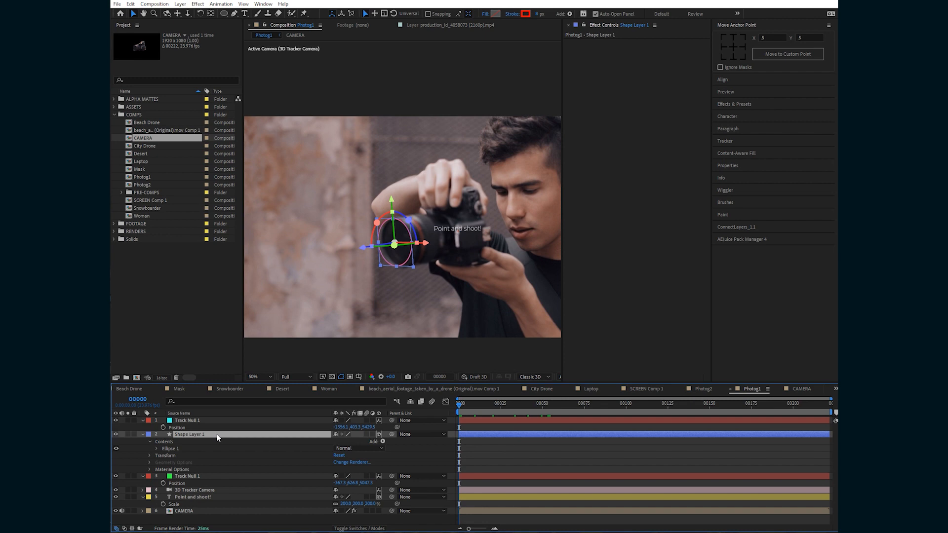
{"action": "key", "text": "ctrl+d"}
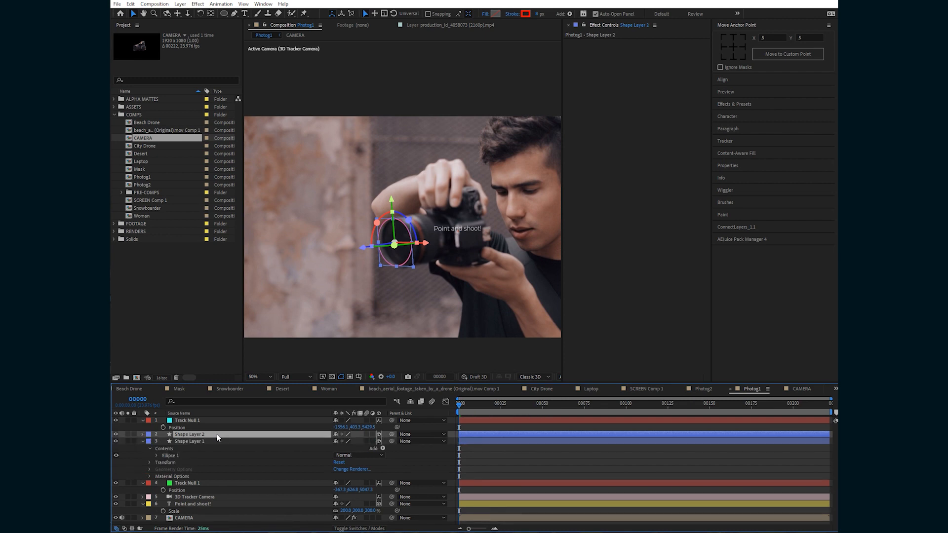
{"action": "key", "text": "alt+shift+p"}
{"action": "left_click", "coordinate": [518, 402]}
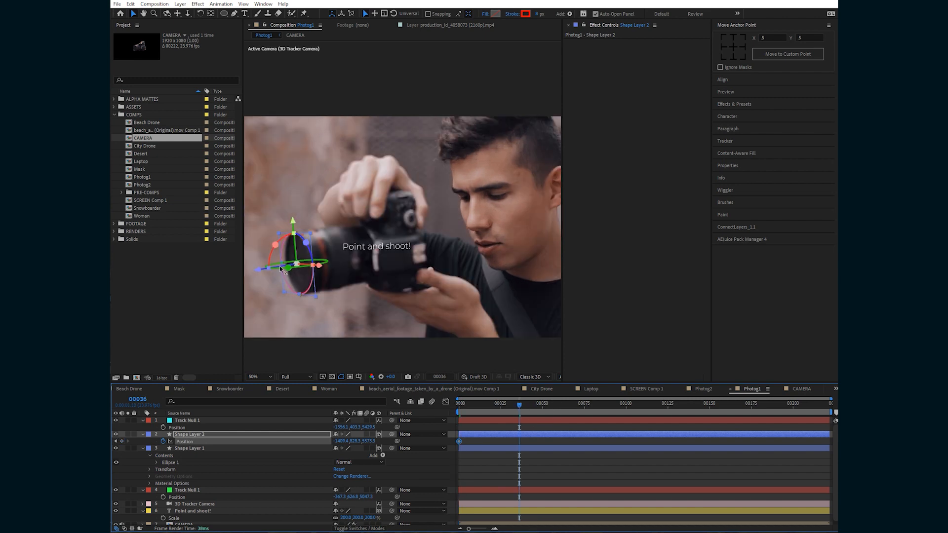
{"action": "left_click_drag", "start_coordinate": [251, 271], "coordinate": [230, 278]}
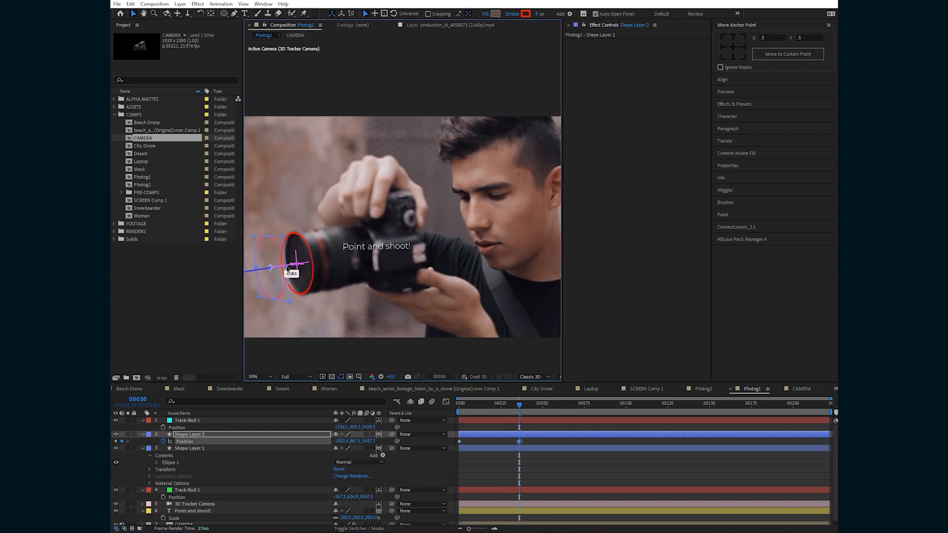
- Play the composition from the first frame to check the animated circle in front of the lens
{"action": "key", "text": "space"}
{"action": "left_click_drag", "start_coordinate": [377, 266], "coordinate": [456, 241]}
{"action": "left_click_drag", "start_coordinate": [479, 404], "coordinate": [457, 404]}
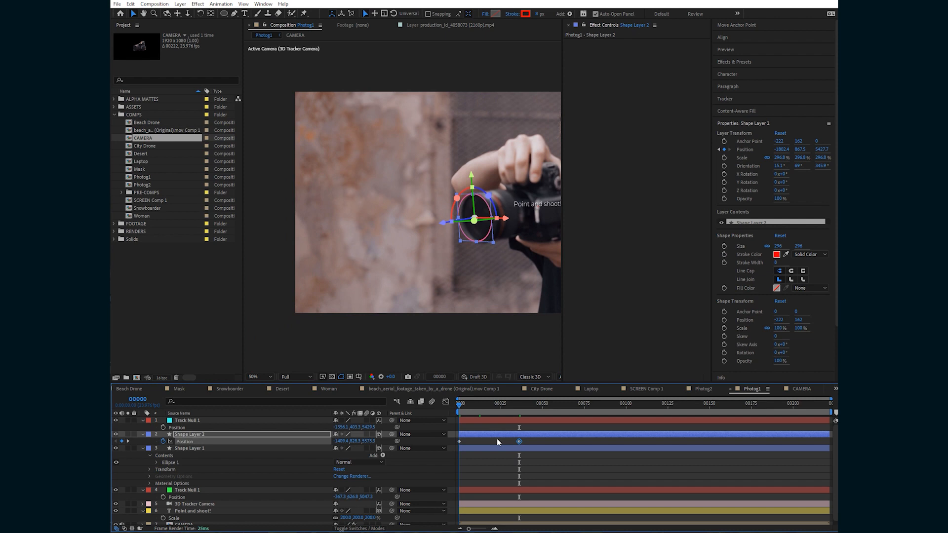
{"action": "left_click", "coordinate": [501, 461]}
{"action": "key", "text": "space"}
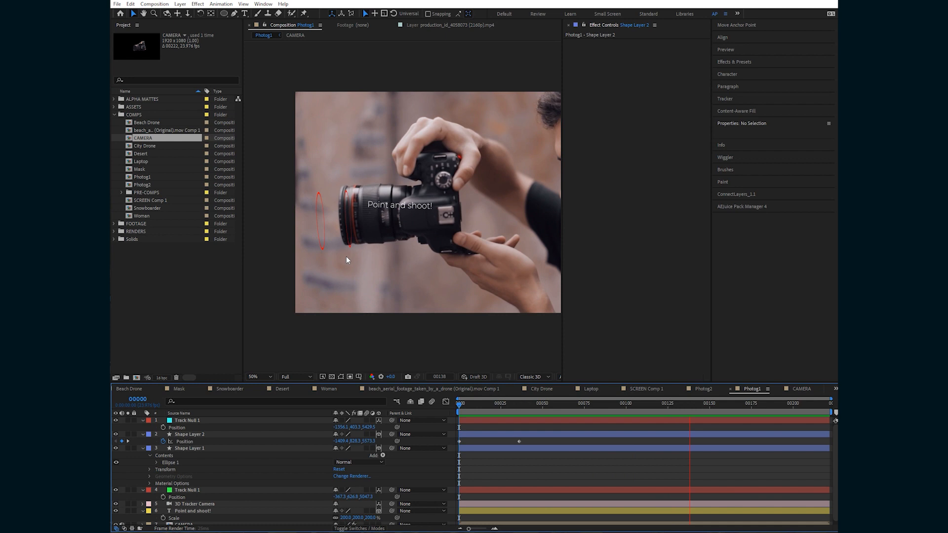
- Stop the preview playback of the Photog1 composition
{"action": "key", "text": "space"}
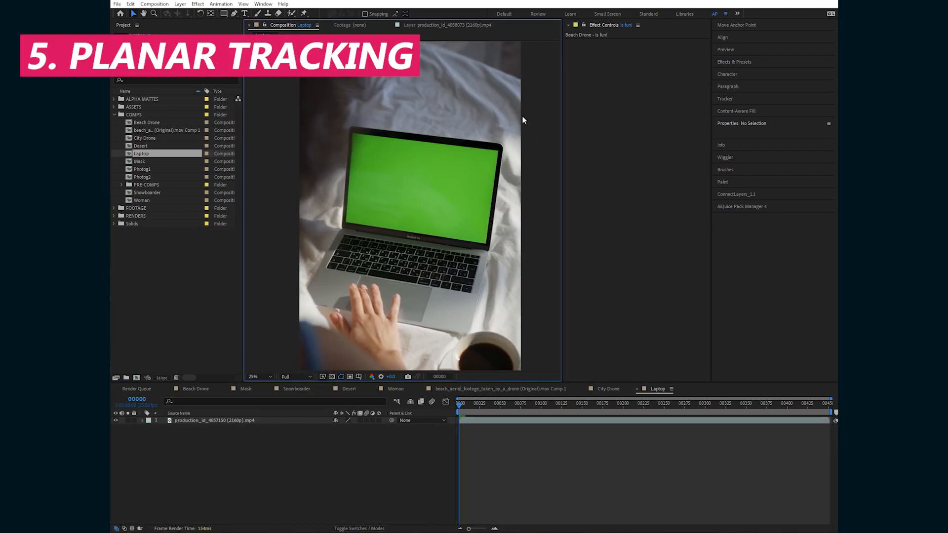
- Trim the Laptop composition to a work area ending at frame 102 and return to the first frame
{"action": "left_click", "coordinate": [480, 420]}
{"action": "left_click_drag", "start_coordinate": [460, 403], "coordinate": [543, 407]}
{"action": "key", "text": "n"}
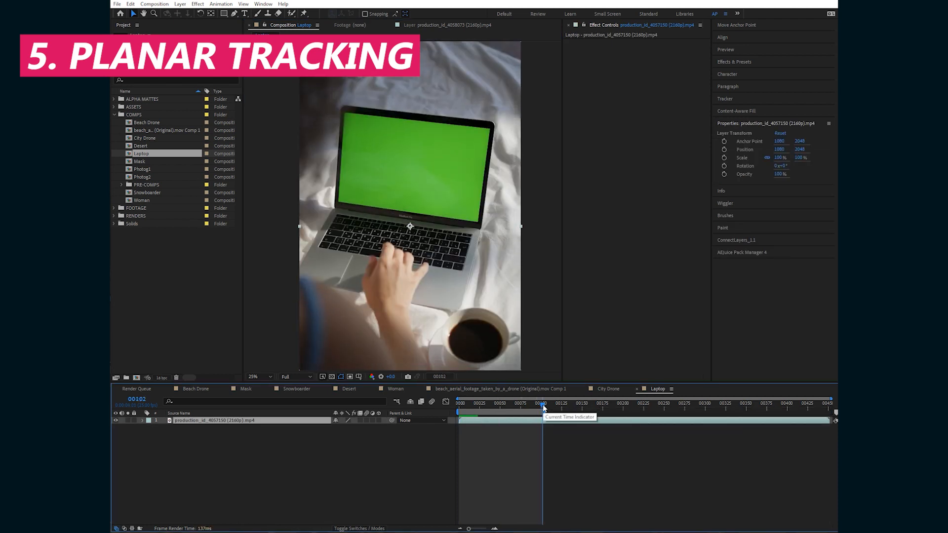
{"action": "key", "text": "ctrl+shift+x"}
{"action": "key", "text": "Home"}
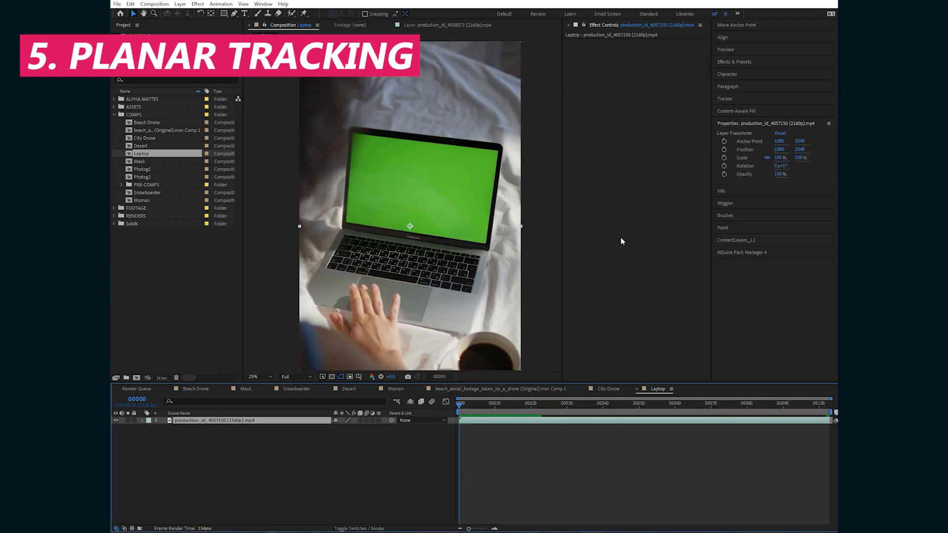
- Find the Mocha AE effect with the search term "mocha" and apply it to the laptop footage
{"action": "left_click", "coordinate": [743, 62]}
{"action": "left_click", "coordinate": [743, 71]}
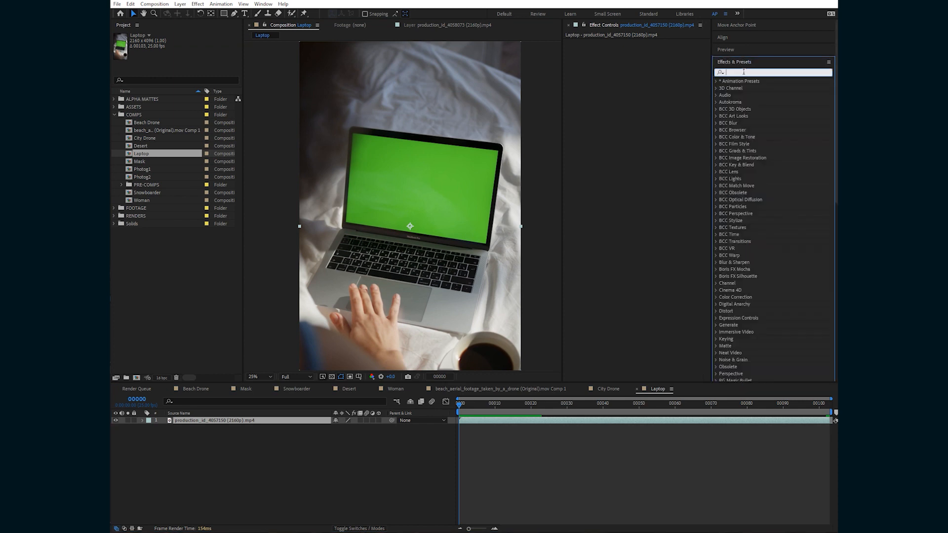
{"action": "type", "text": "mocha"}
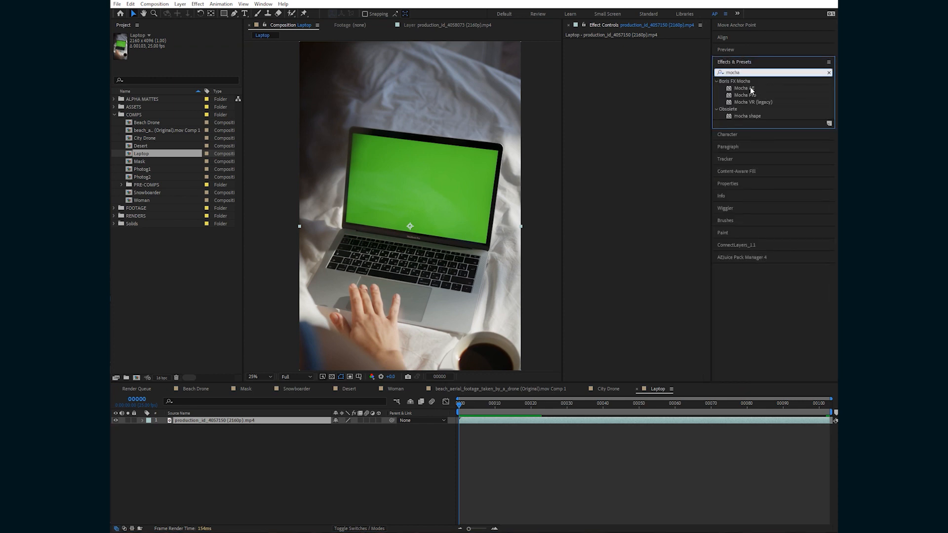
{"action": "double_click", "coordinate": [751, 90]}
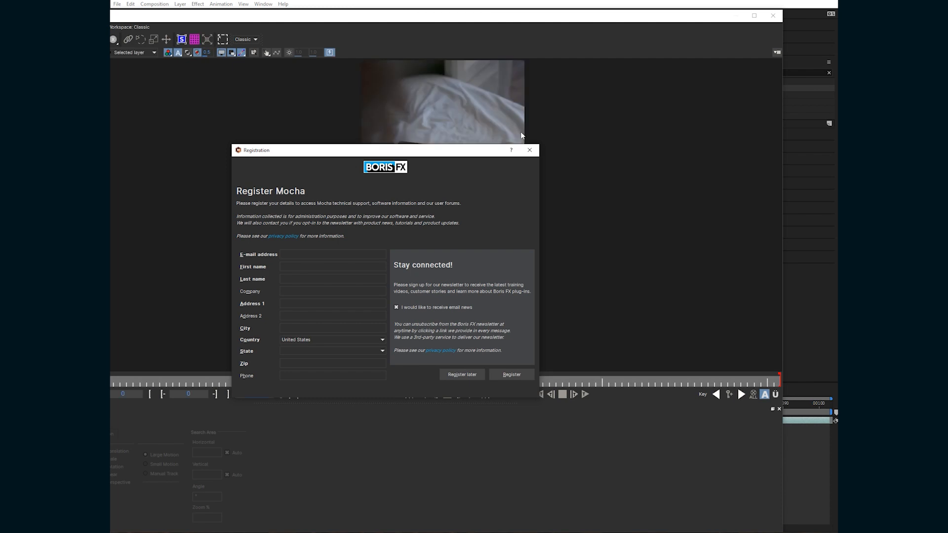
- Skip the Mocha registration form and reposition the Mocha AE window so that all of its controls fit on screen
{"action": "left_click", "coordinate": [530, 150]}
{"action": "left_click_drag", "start_coordinate": [221, 21], "coordinate": [268, 20]}
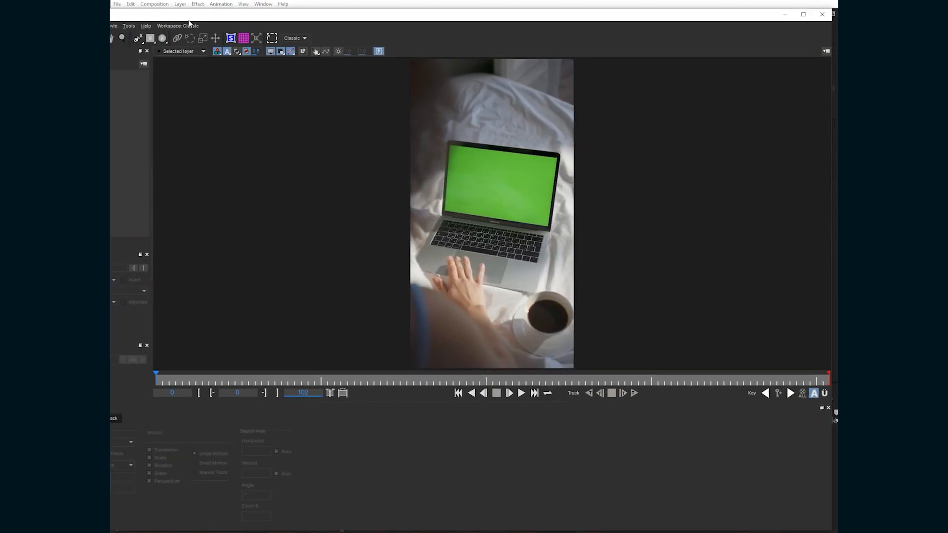
{"action": "left_click_drag", "start_coordinate": [38, 9], "coordinate": [184, 40]}
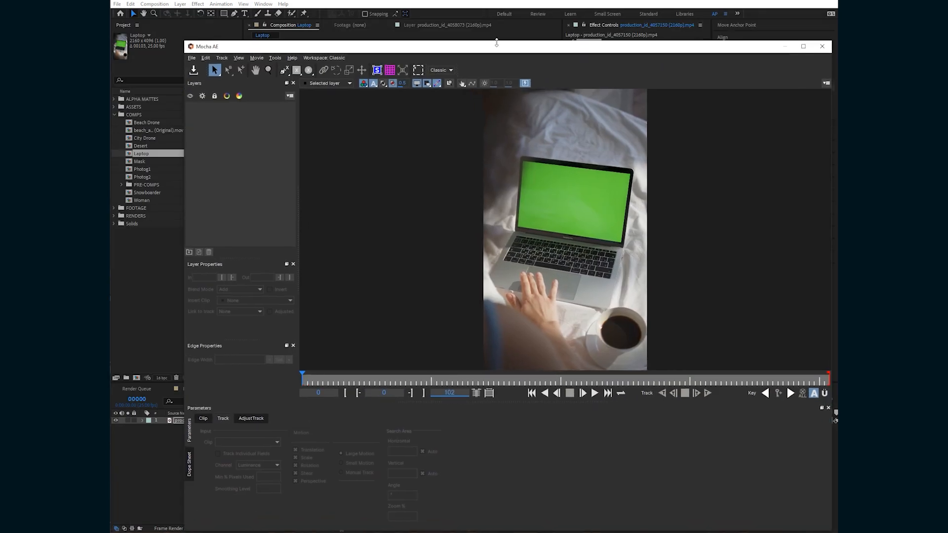
{"action": "left_click_drag", "start_coordinate": [516, 40], "coordinate": [439, 41]}
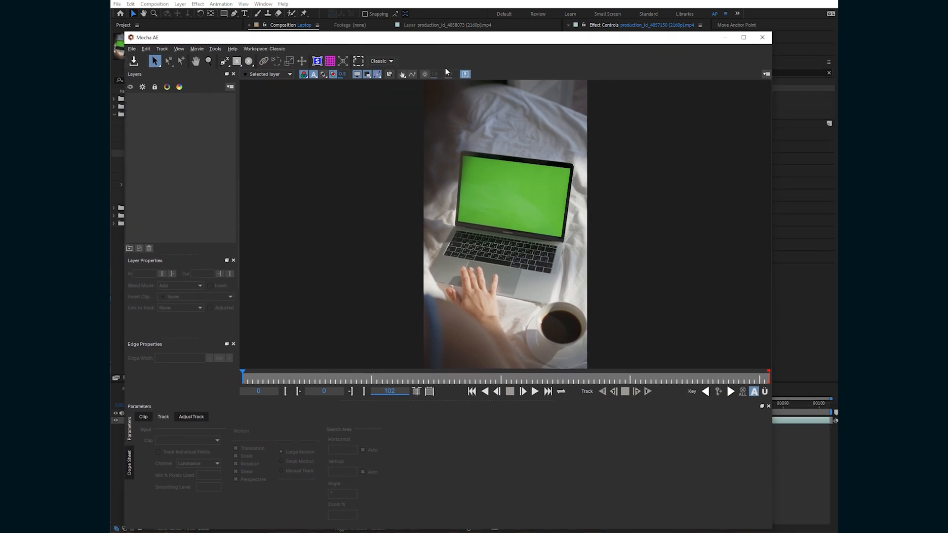
- Draw a closed four-point X-spline around the laptop's display, with one point near each corner of the bezel
{"action": "key", "text": "z"}
{"action": "left_click_drag", "start_coordinate": [523, 188], "coordinate": [536, 80]}
{"action": "key", "text": "x"}
{"action": "left_click_drag", "start_coordinate": [484, 172], "coordinate": [451, 164]}
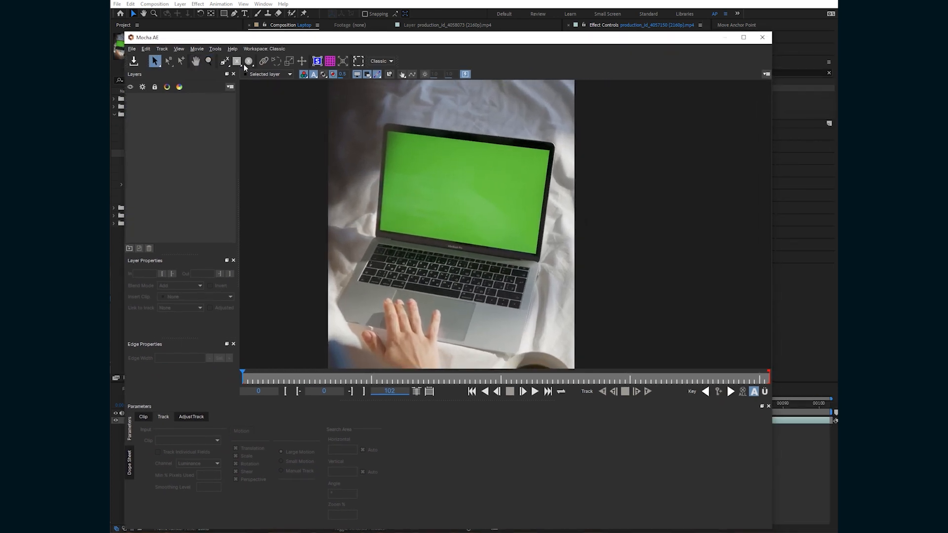
{"action": "left_click", "coordinate": [224, 64]}
{"action": "left_click", "coordinate": [385, 128]}
{"action": "left_click", "coordinate": [555, 149]}
{"action": "left_click", "coordinate": [538, 270]}
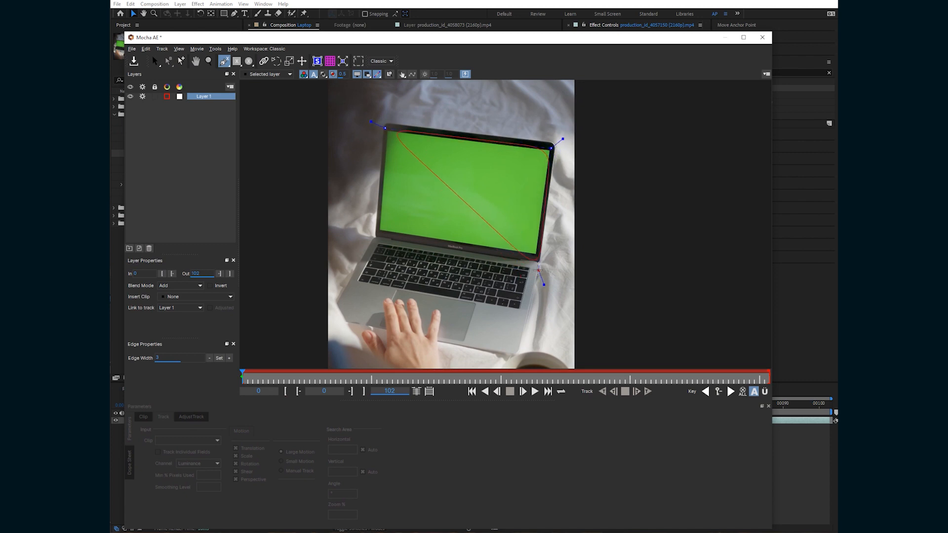
{"action": "left_click", "coordinate": [368, 237]}
{"action": "left_click", "coordinate": [382, 125]}
- Pull the spline's corner points slightly outside the laptop bezel and track the layer forward through the whole clip
{"action": "left_click", "coordinate": [388, 129]}
{"action": "left_click_drag", "start_coordinate": [387, 128], "coordinate": [381, 120]}
{"action": "left_click_drag", "start_coordinate": [549, 147], "coordinate": [559, 145]}
{"action": "left_click_drag", "start_coordinate": [538, 270], "coordinate": [541, 268]}
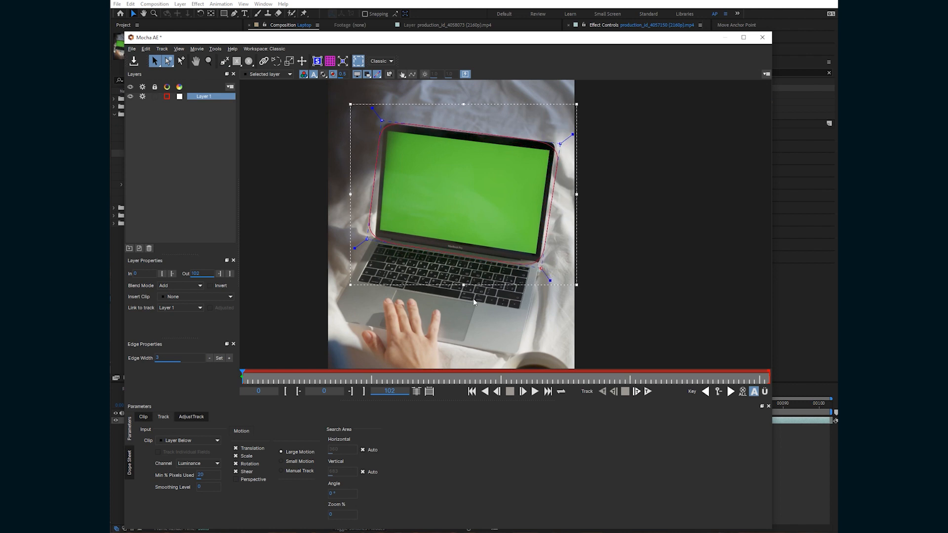
{"action": "left_click", "coordinate": [646, 394]}
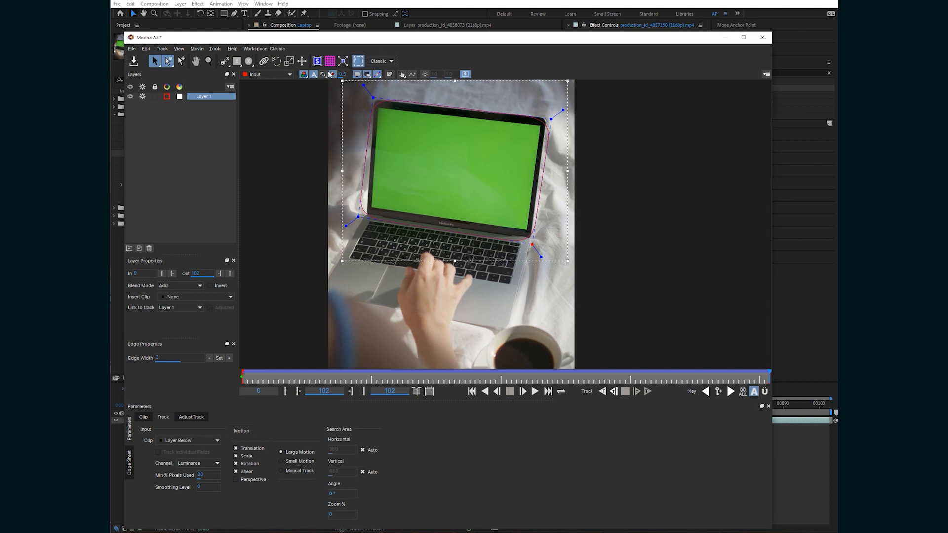
- Show the planar surface and fit its four corners to the corners of the green laptop screen
{"action": "left_click", "coordinate": [317, 61]}
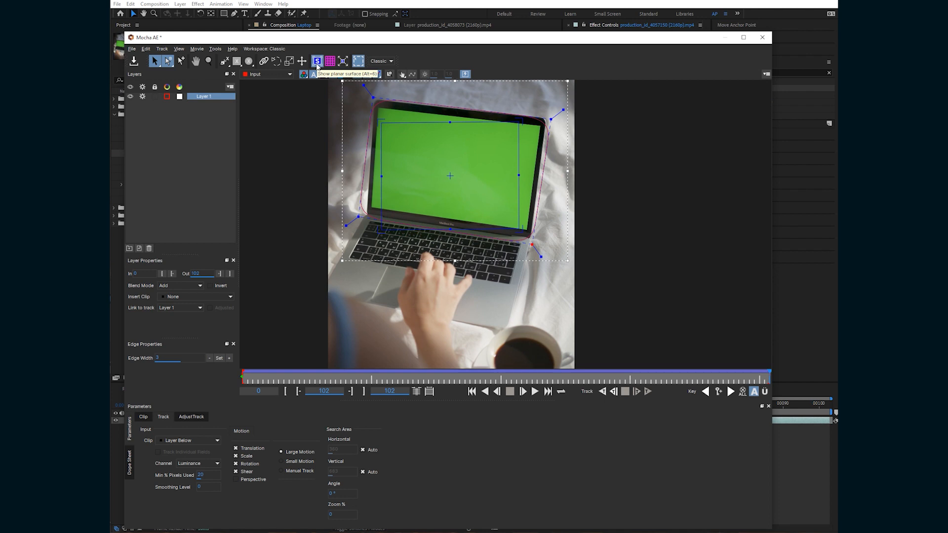
{"action": "left_click_drag", "start_coordinate": [380, 124], "coordinate": [378, 109]}
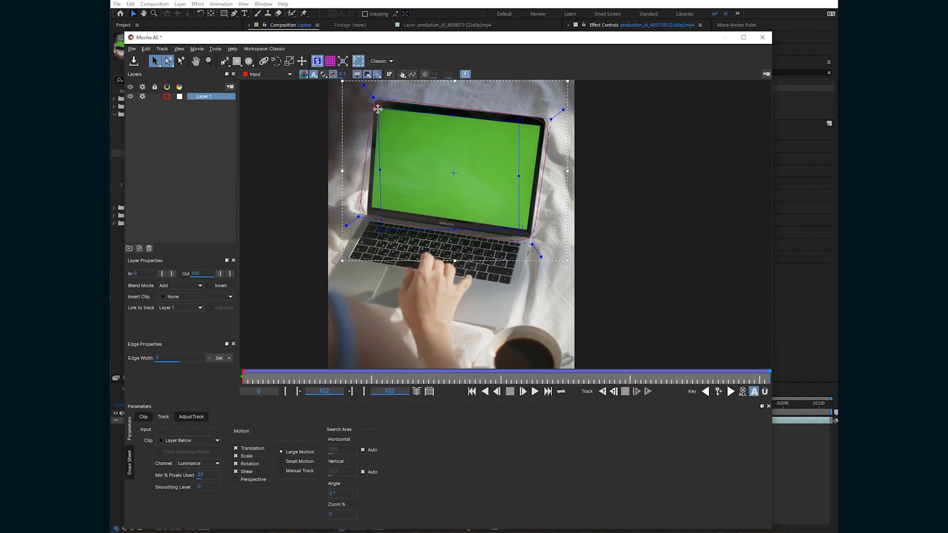
{"action": "left_click_drag", "start_coordinate": [383, 232], "coordinate": [372, 212]}
{"action": "left_click_drag", "start_coordinate": [529, 230], "coordinate": [528, 231]}
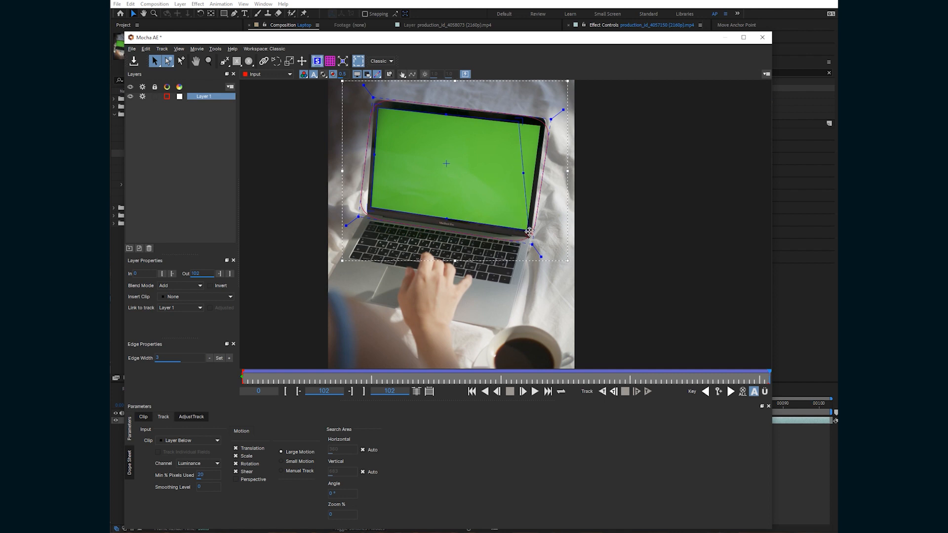
{"action": "left_click_drag", "start_coordinate": [516, 122], "coordinate": [539, 124]}
{"action": "left_click_drag", "start_coordinate": [283, 379], "coordinate": [265, 358]}
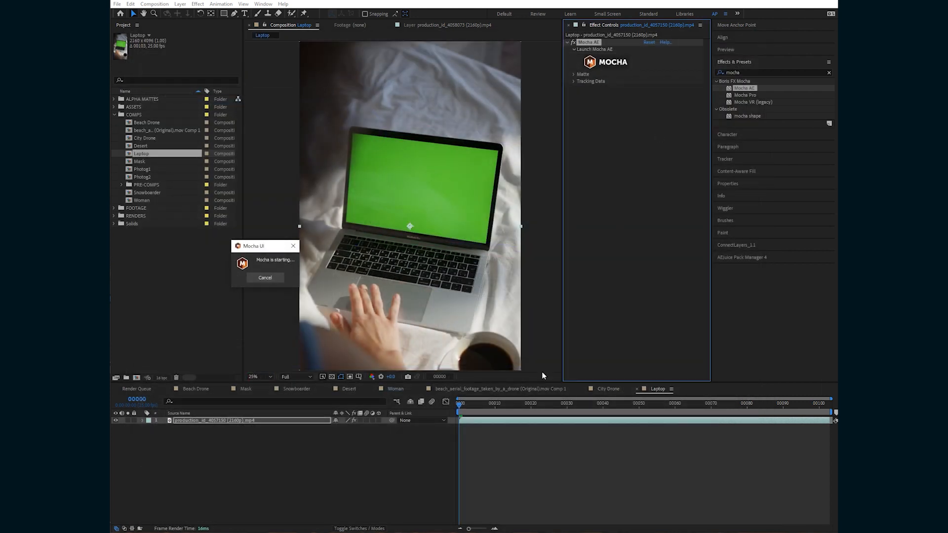
- Create a white 2160 x 4096 px solid named SCREEN in the Laptop composition
{"action": "left_click", "coordinate": [497, 433]}
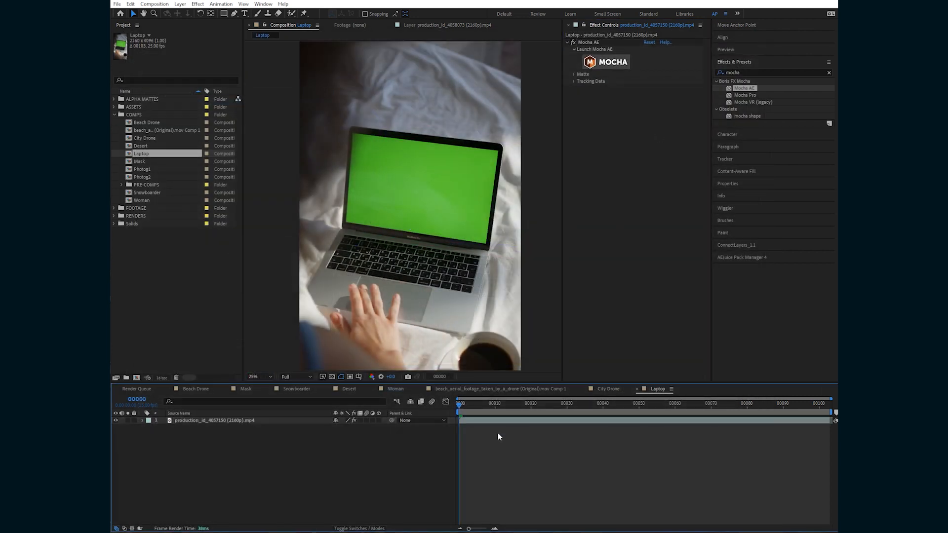
{"action": "key", "text": "ctrl+y"}
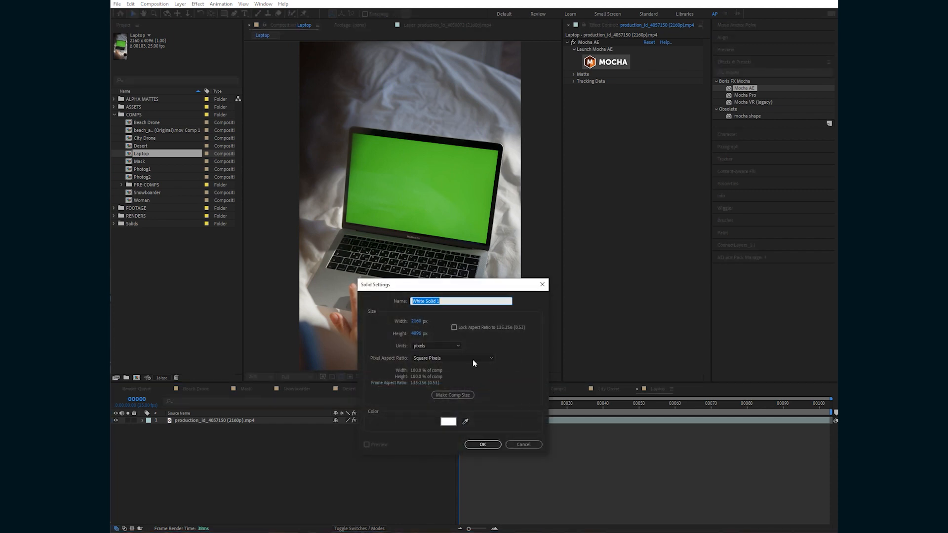
{"action": "type", "text": "SCREEN"}
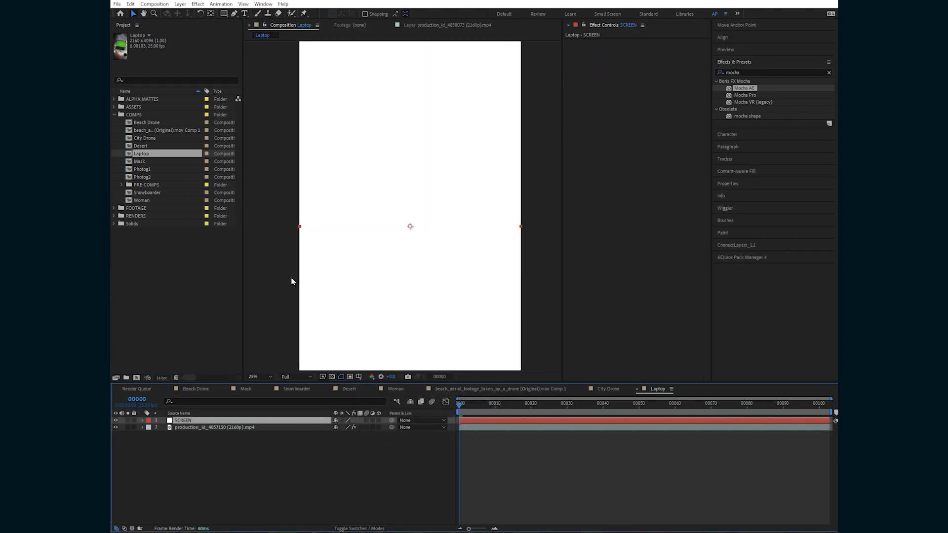
- Pre-compose the SCREEN solid with all attributes moved into the new composition, and hide the resulting layer
{"action": "scroll", "coordinate": [291, 281], "scroll_direction": "down", "scroll_amount": 1}
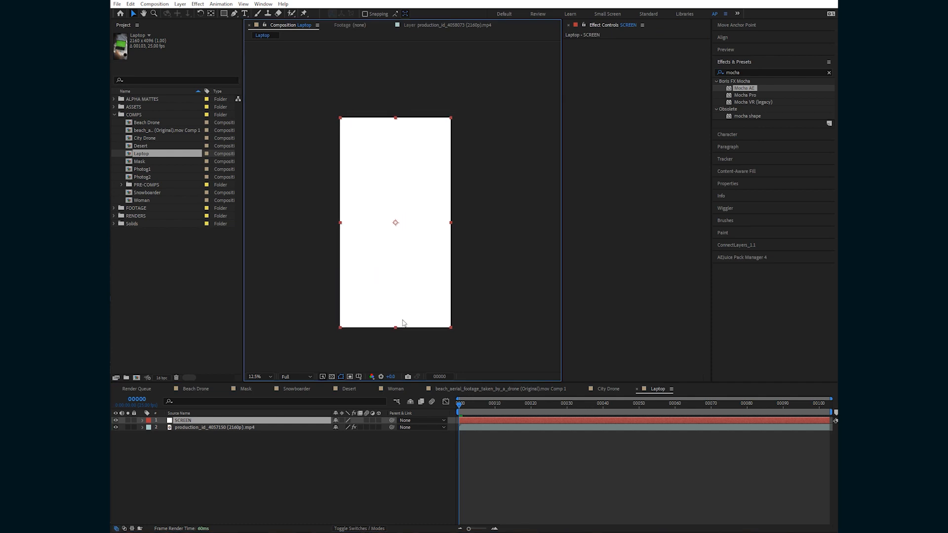
{"action": "key", "text": "ctrl+shift+c"}
{"action": "left_click", "coordinate": [426, 272]}
{"action": "left_click", "coordinate": [514, 320]}
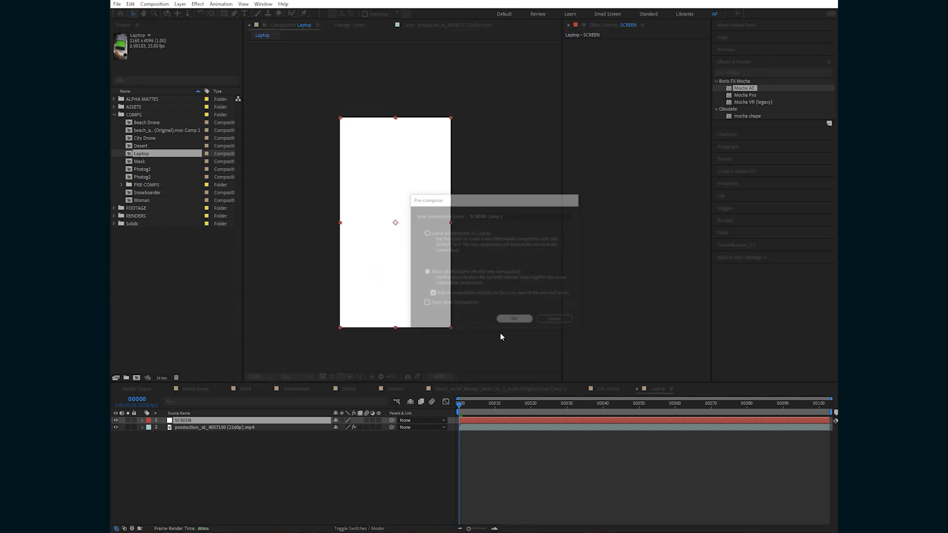
{"action": "left_click", "coordinate": [116, 421]}
- Create the tracking data for the laptop footage from Mocha's Layer 1
{"action": "left_click", "coordinate": [208, 428]}
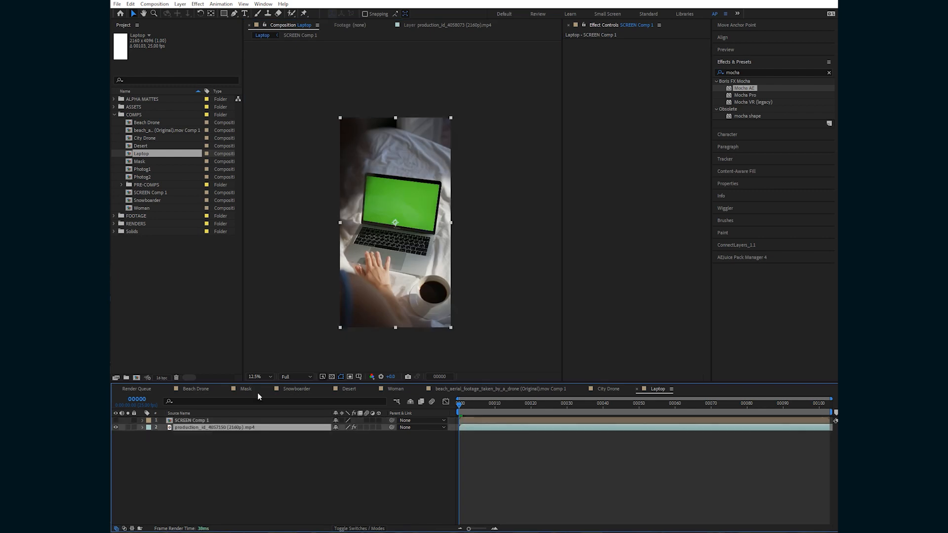
{"action": "left_click", "coordinate": [574, 82]}
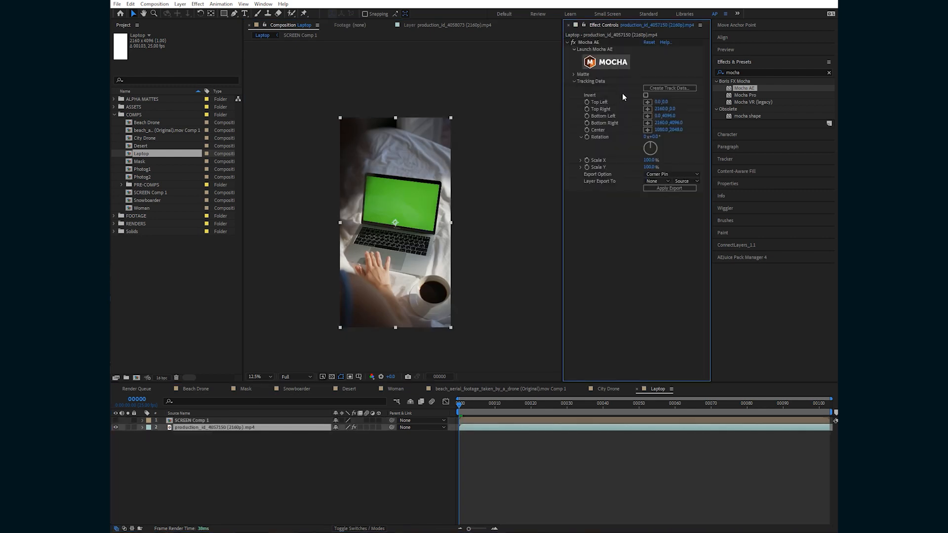
{"action": "left_click", "coordinate": [661, 89]}
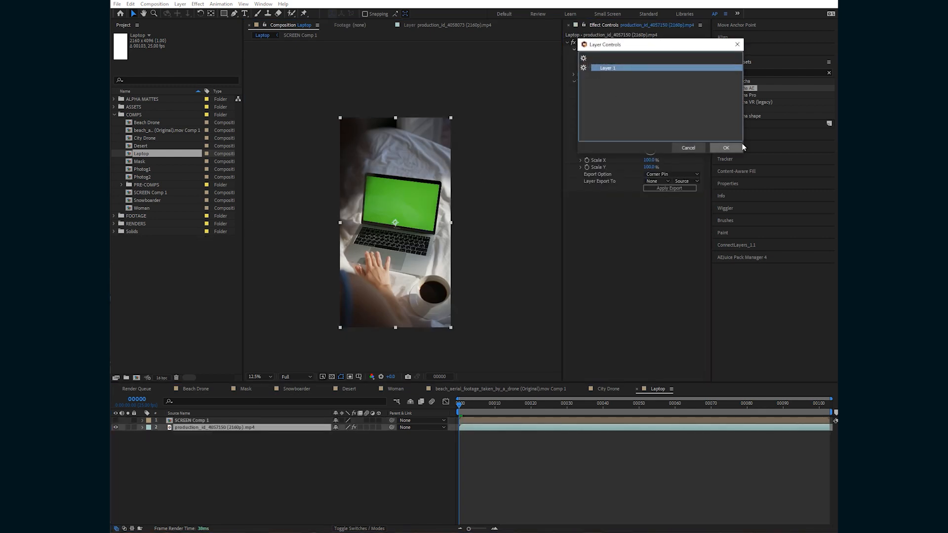
{"action": "left_click", "coordinate": [726, 147]}
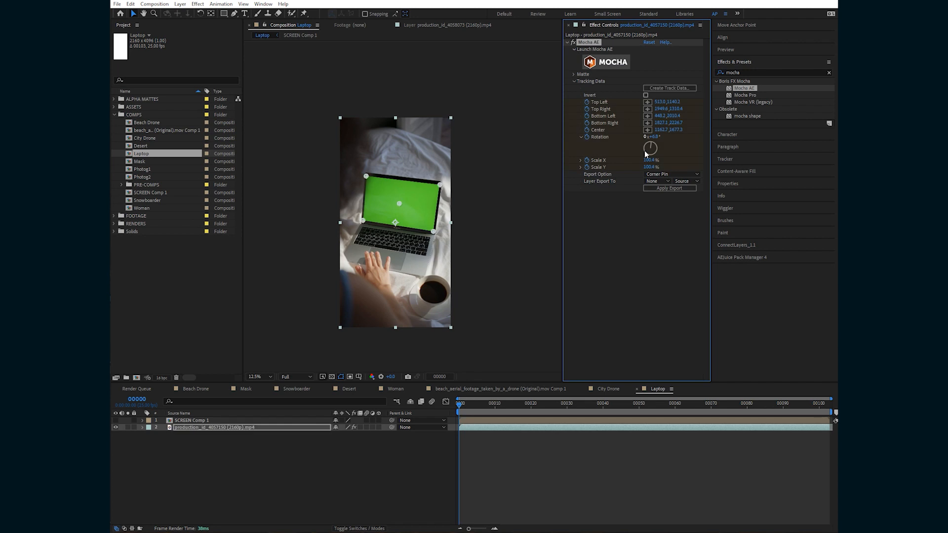
- Export the tracking data as Corner Pin to the SCREEN Comp 1 layer and make that layer visible
{"action": "left_click", "coordinate": [654, 181]}
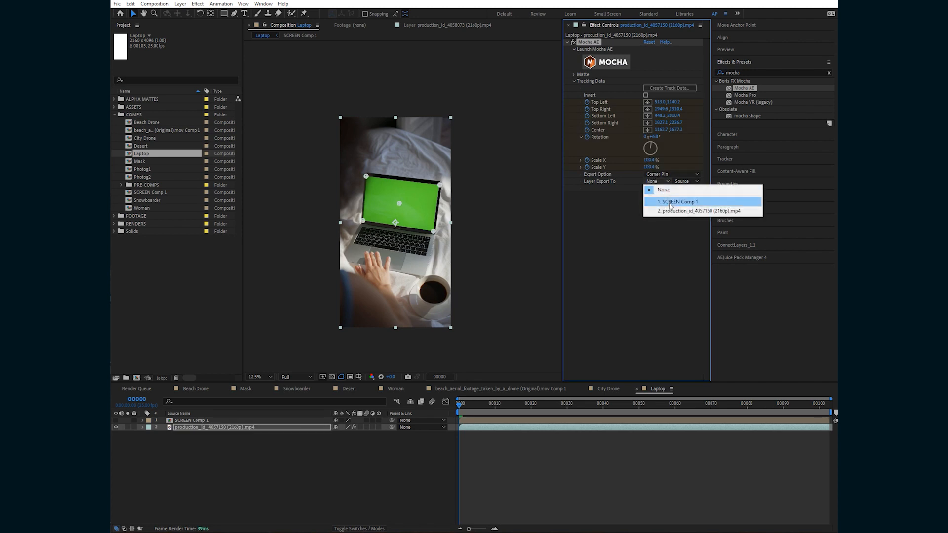
{"action": "left_click", "coordinate": [668, 203]}
{"action": "left_click", "coordinate": [668, 188]}
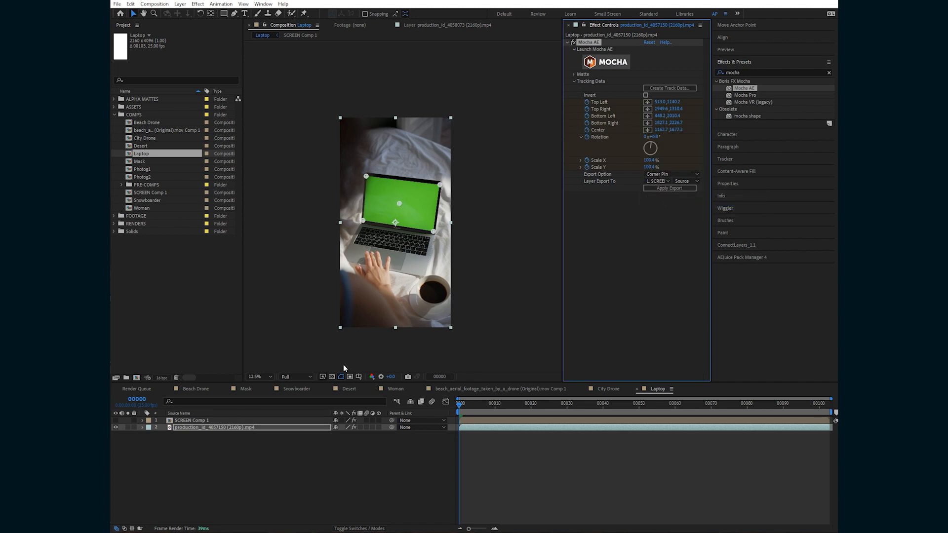
{"action": "left_click", "coordinate": [117, 420]}
- Play the Laptop composition to check how the white screen follows the laptop display
{"action": "key", "text": "period"}
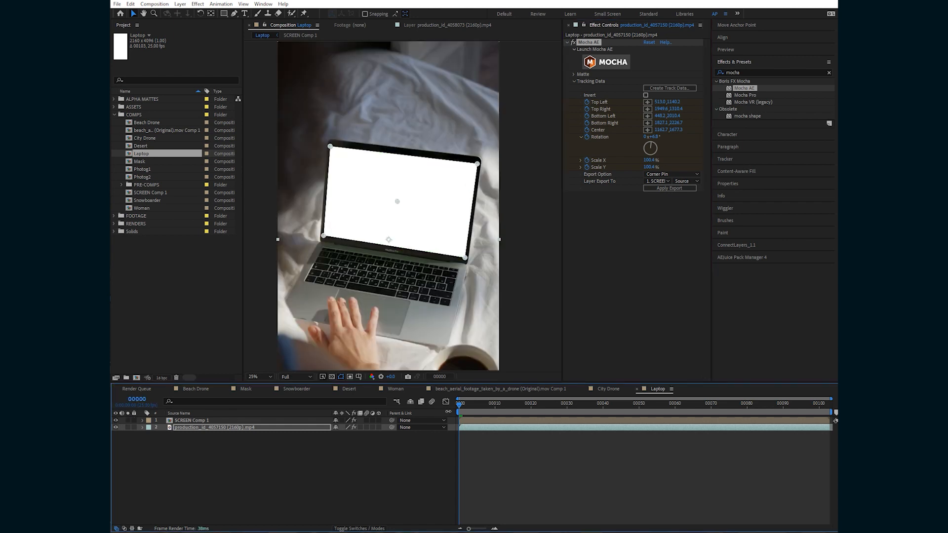
{"action": "key", "text": "space"}
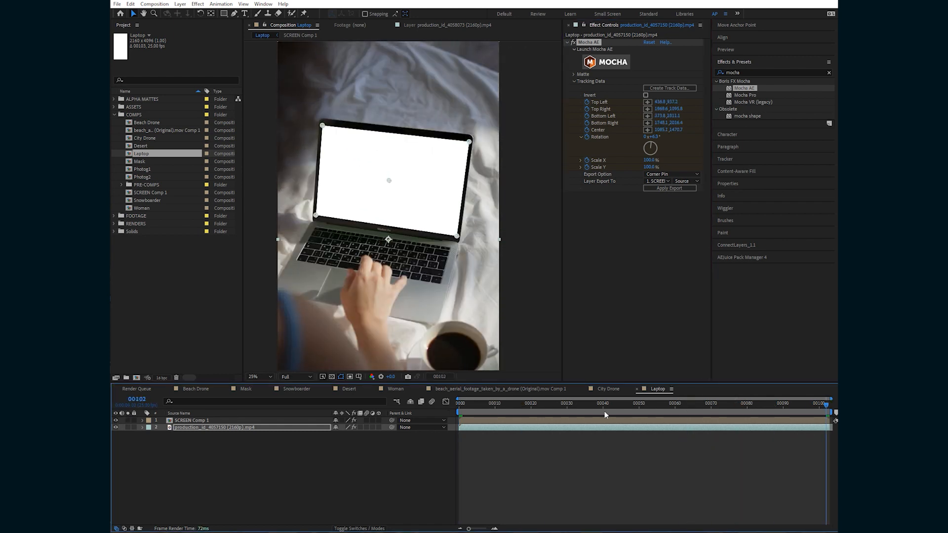
{"action": "left_click", "coordinate": [544, 474]}
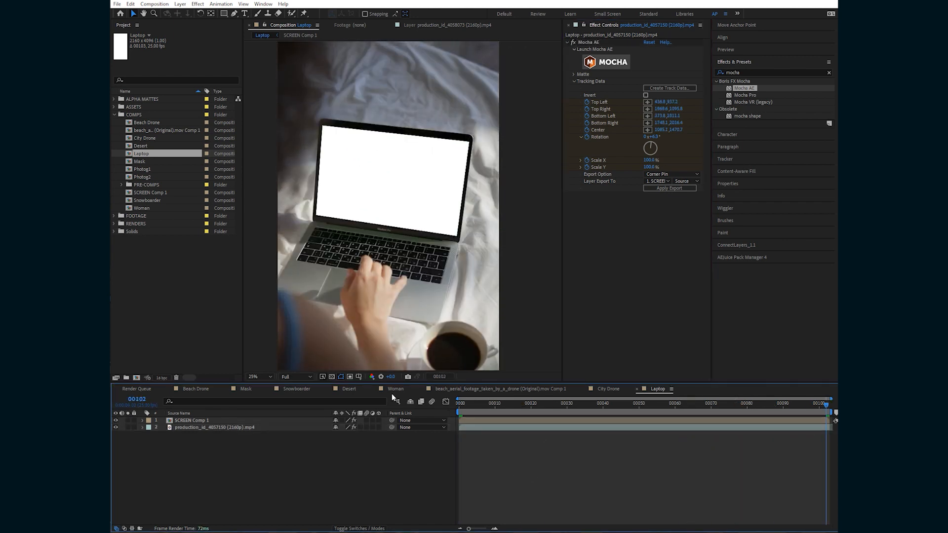
- Open SCREEN Comp 1 and stretch the "computers are cool!" text vertically to over half of the composition's height
{"action": "double_click", "coordinate": [191, 420]}
{"action": "scroll", "coordinate": [394, 247], "scroll_direction": "down", "scroll_amount": 1}
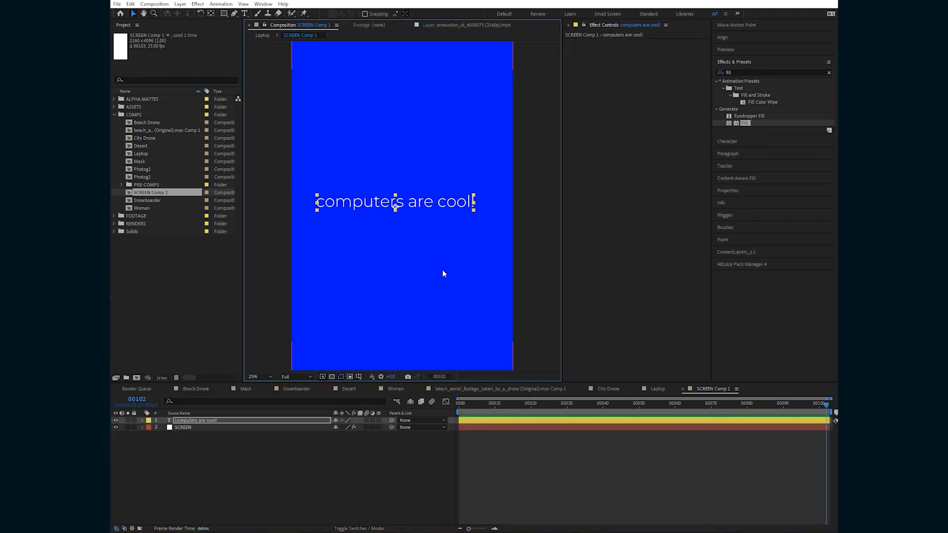
{"action": "key", "text": "comma"}
{"action": "left_click_drag", "start_coordinate": [400, 146], "coordinate": [407, 111]}
{"action": "left_click_drag", "start_coordinate": [418, 162], "coordinate": [422, 196]}
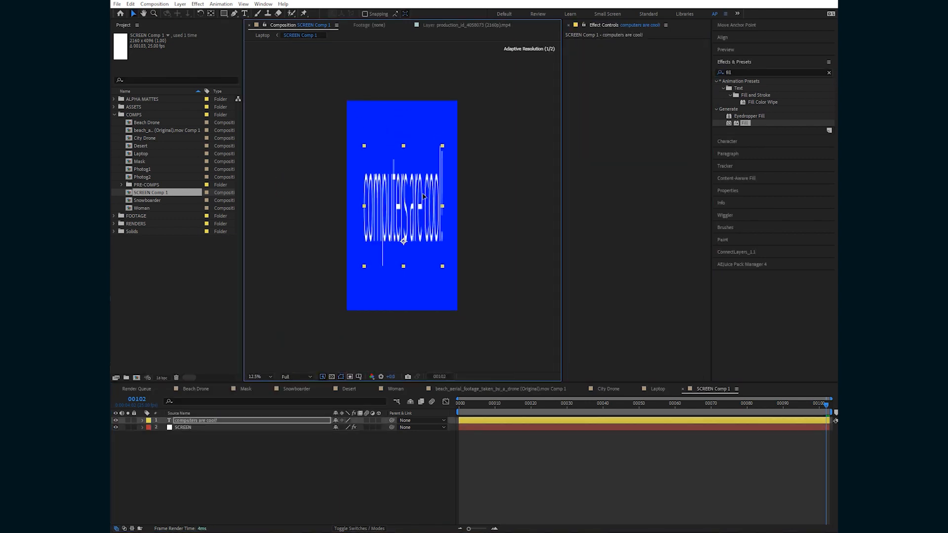
- Reduce the "computers are cool!" text in SCREEN Comp 1 to about a quarter of the composition's height, slightly above centre, checking it in Laptop
{"action": "left_click", "coordinate": [263, 35]}
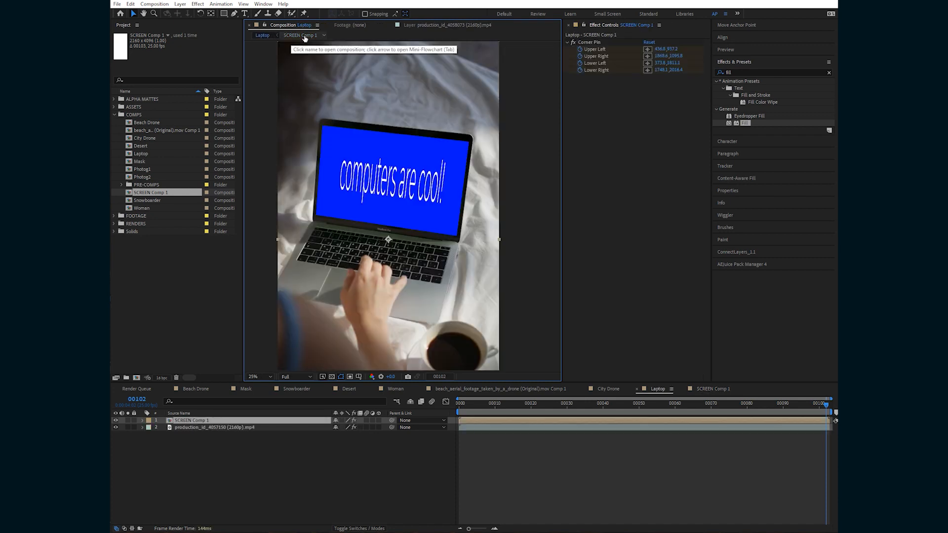
{"action": "left_click", "coordinate": [303, 36]}
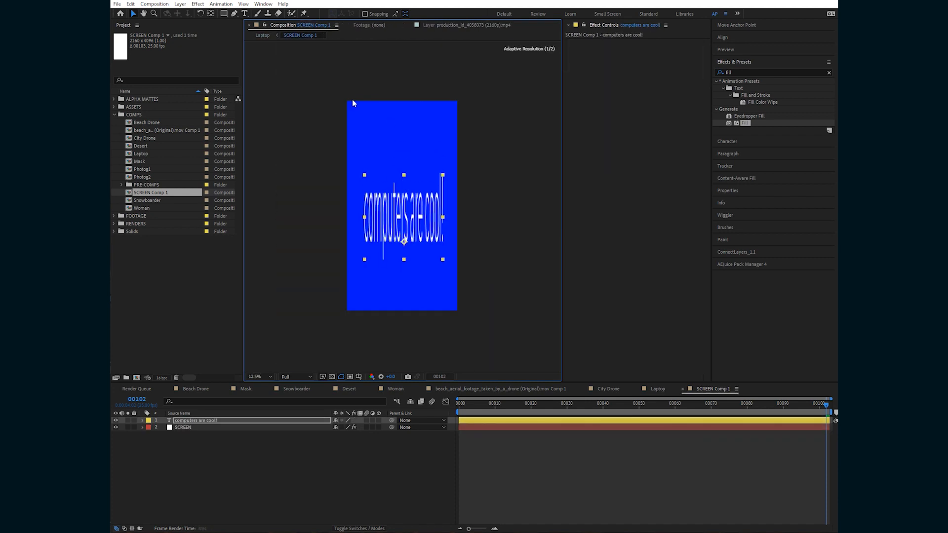
{"action": "left_click", "coordinate": [269, 35]}
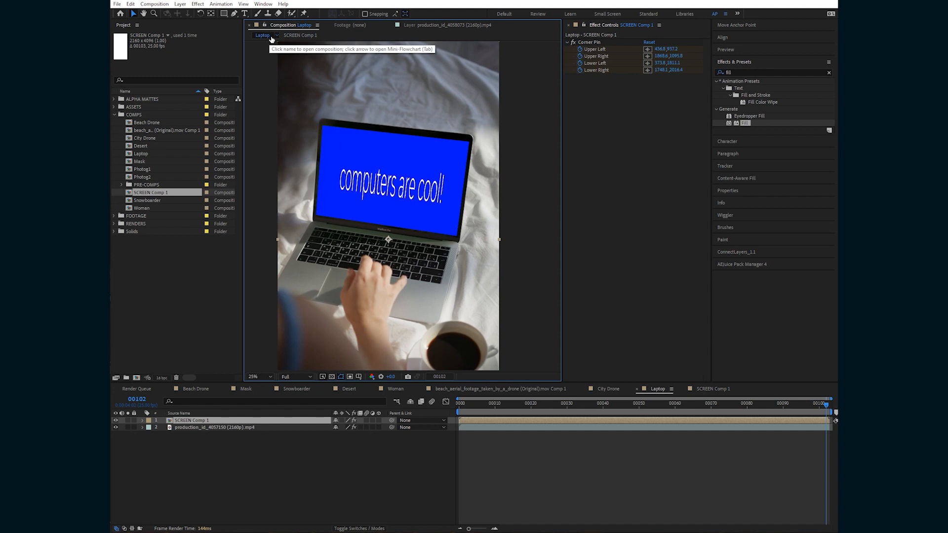
{"action": "left_click", "coordinate": [299, 36]}
{"action": "left_click_drag", "start_coordinate": [401, 176], "coordinate": [404, 202]}
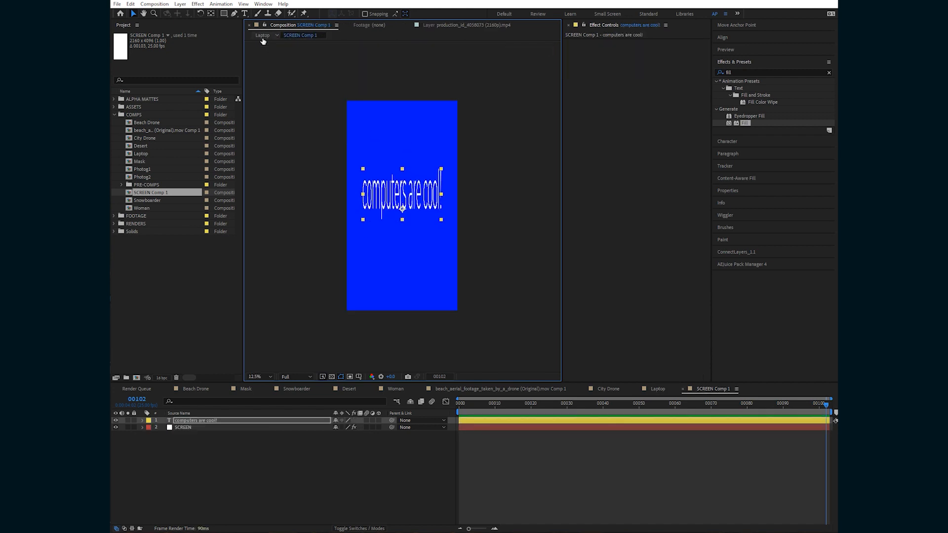
{"action": "left_click", "coordinate": [263, 36]}
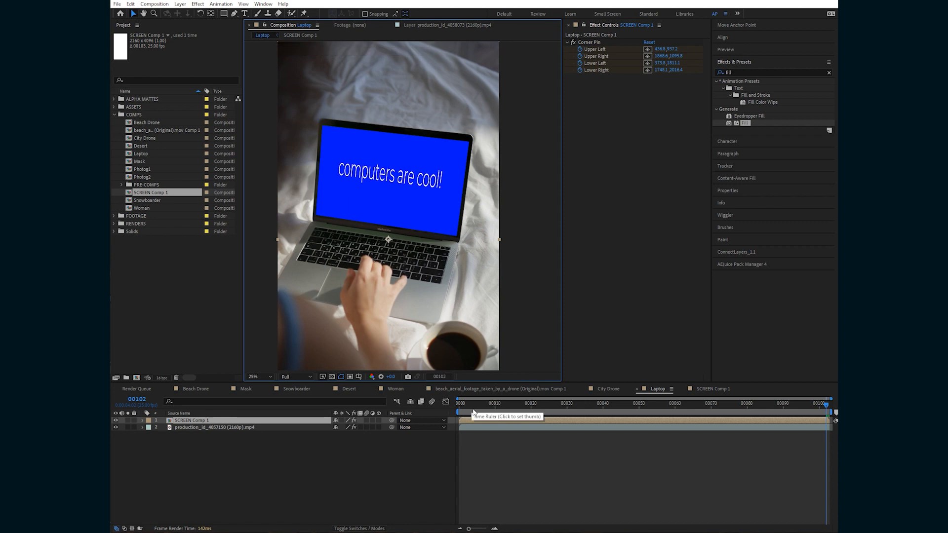
- Play the Laptop composition from the first frame to check the tracked blue screen and its text
{"action": "left_click_drag", "start_coordinate": [471, 405], "coordinate": [446, 409]}
{"action": "key", "text": "space"}
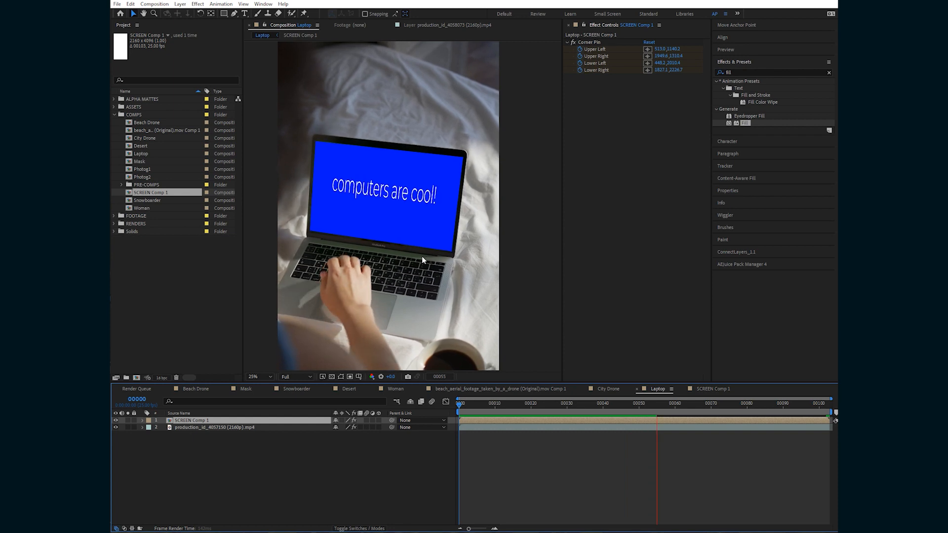
{"action": "left_click_drag", "start_coordinate": [471, 409], "coordinate": [466, 407]}
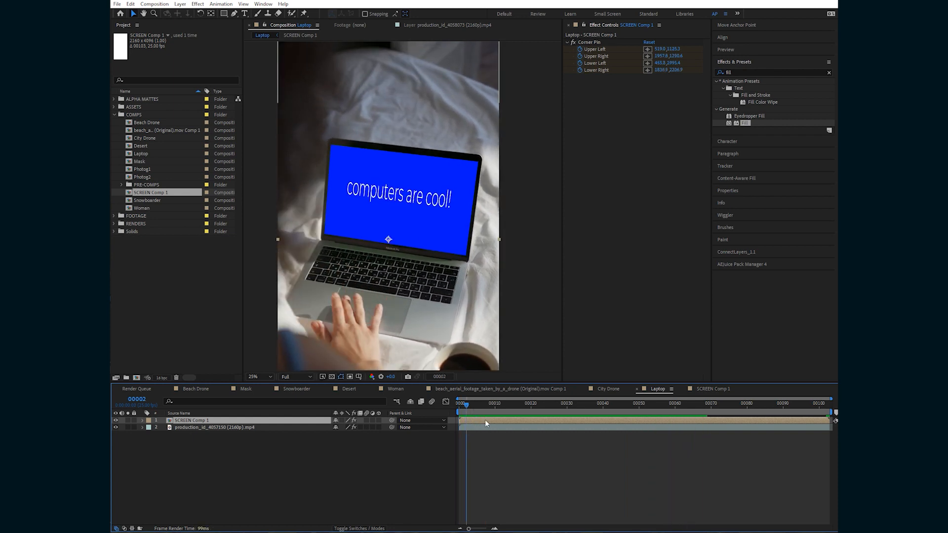
- Open SCREEN Comp 1 and run the RGB-Screen-v1.11.jsx script on the "computers are cool!" text layer
{"action": "double_click", "coordinate": [485, 420]}
{"action": "left_click", "coordinate": [193, 428]}
{"action": "left_click", "coordinate": [192, 421]}
{"action": "left_click", "coordinate": [117, 4]}
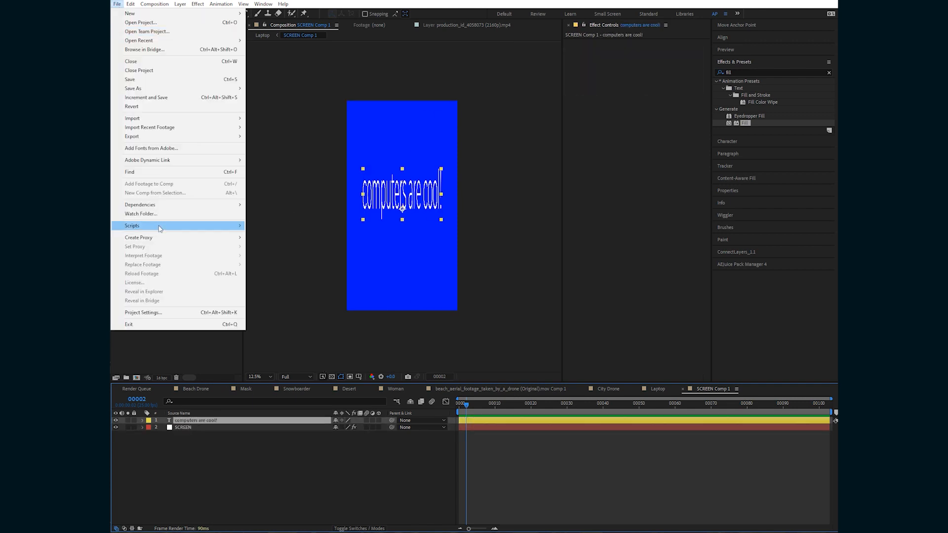
{"action": "mouse_move", "coordinate": [160, 228]}
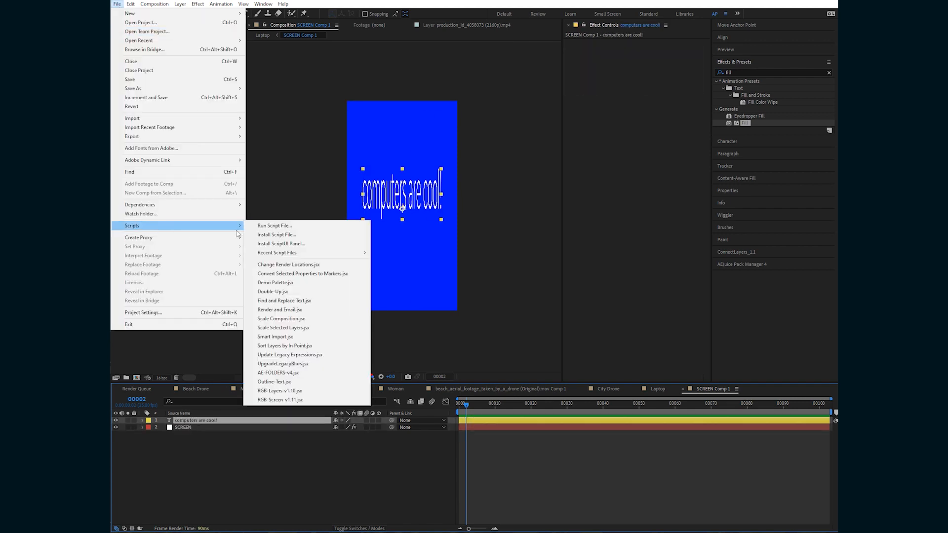
{"action": "left_click", "coordinate": [288, 400]}
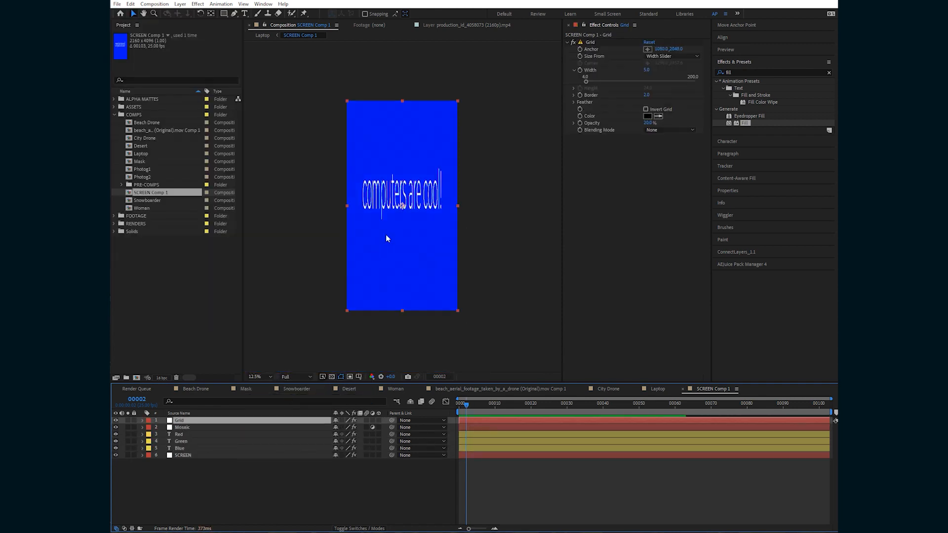
- Return to the Laptop composition, inspect the RGB screen effect up close and play it from the first frame
{"action": "left_click", "coordinate": [262, 35]}
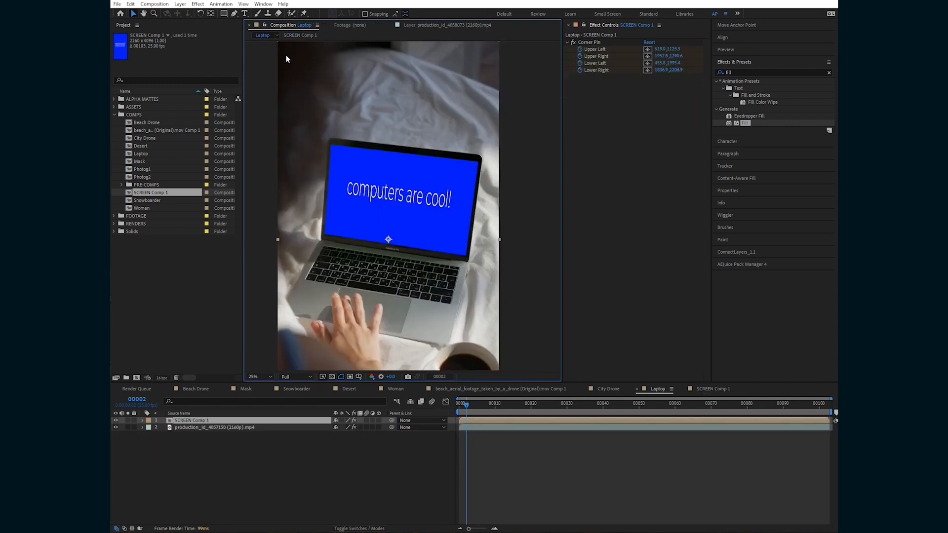
{"action": "scroll", "coordinate": [415, 237], "scroll_direction": "up", "scroll_amount": 2}
{"action": "scroll", "coordinate": [411, 224], "scroll_direction": "down", "scroll_amount": 2}
{"action": "left_click_drag", "start_coordinate": [467, 405], "coordinate": [446, 404]}
{"action": "key", "text": "space"}
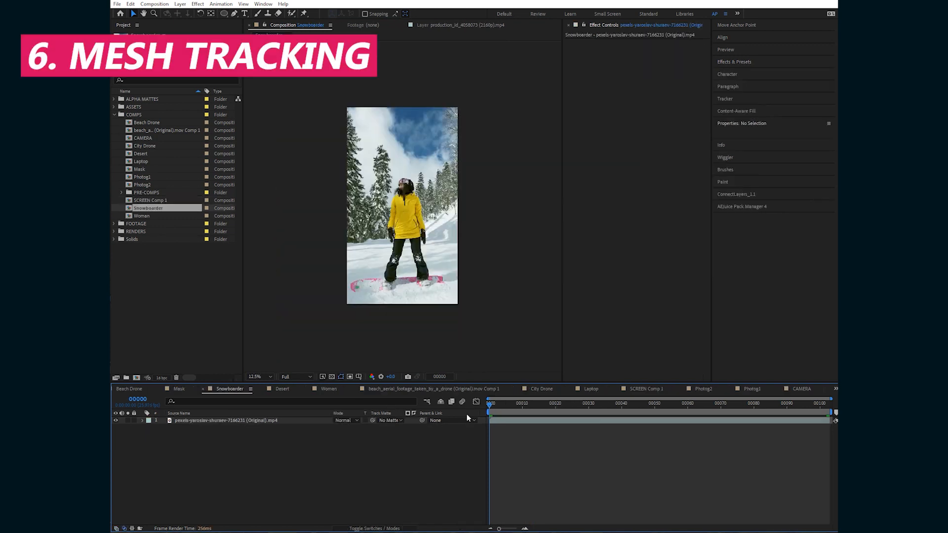
- Apply the Mocha Pro effect to the footage layer in the Snowboarder composition and launch Mocha
{"action": "left_click", "coordinate": [477, 295]}
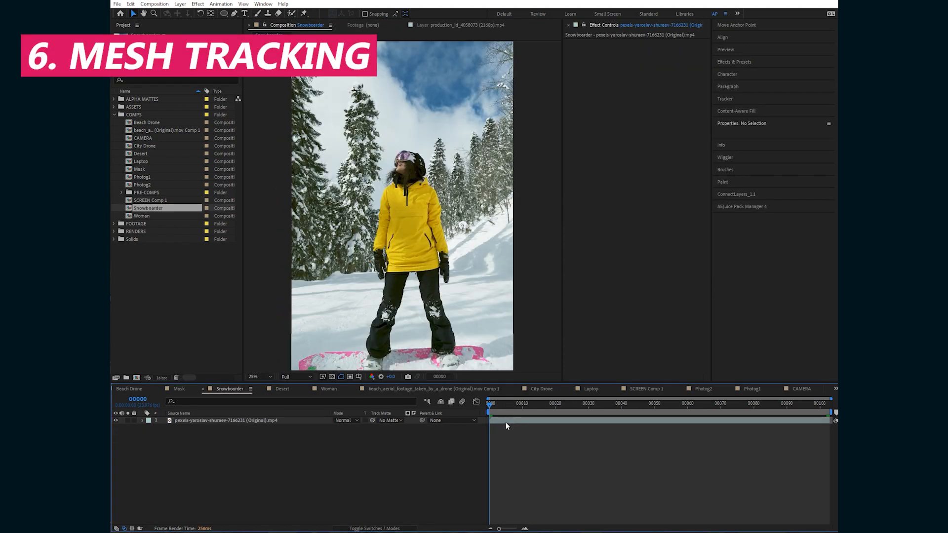
{"action": "left_click", "coordinate": [749, 63]}
{"action": "type", "text": "mocha"}
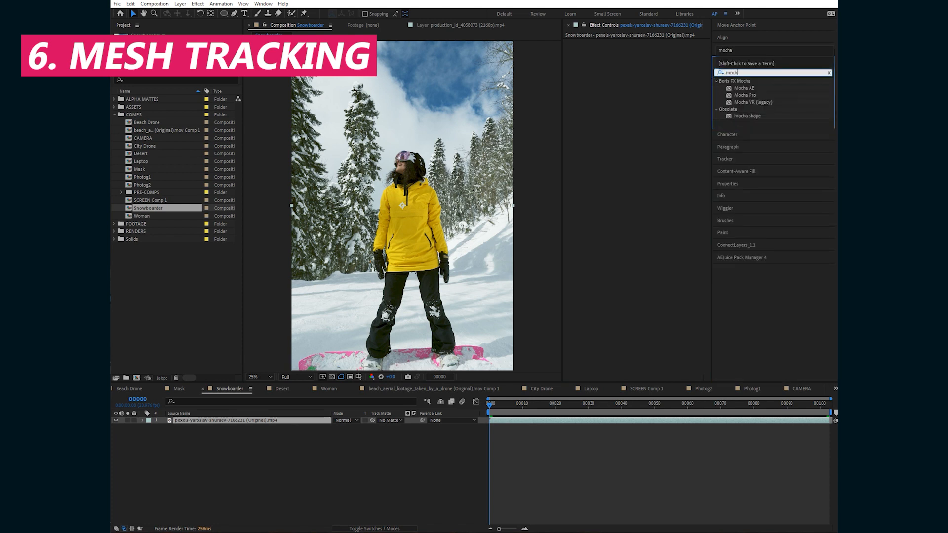
{"action": "double_click", "coordinate": [745, 95]}
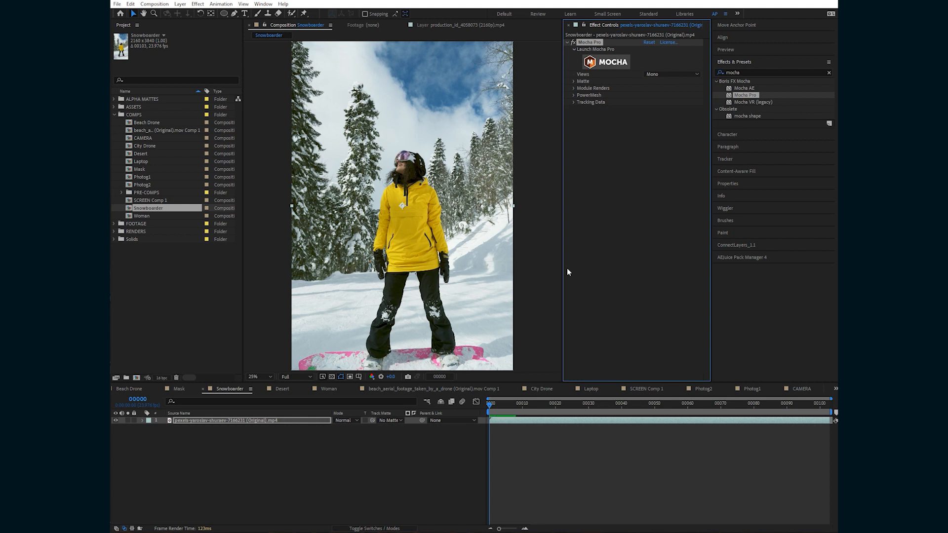
{"action": "left_click", "coordinate": [195, 420]}
{"action": "left_click", "coordinate": [616, 71]}
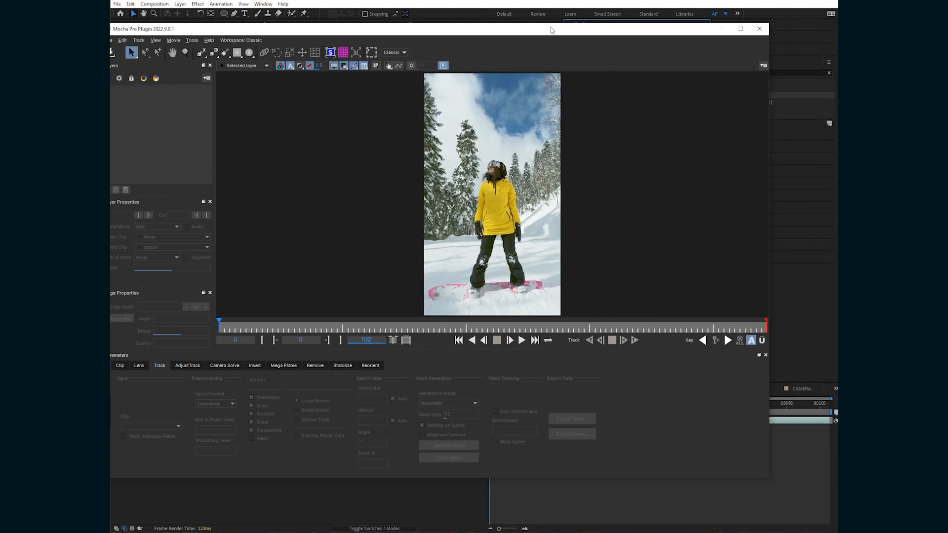
- Draw a closed spline around the torso of the snowboarder's yellow jacket on the first frame
{"action": "left_click_drag", "start_coordinate": [567, 30], "coordinate": [582, 34]}
{"action": "key", "text": "space"}
{"action": "key", "text": "Left"}
{"action": "left_click_drag", "start_coordinate": [540, 263], "coordinate": [458, 174]}
{"action": "key", "text": "x"}
{"action": "key", "text": "z"}
{"action": "key", "text": "x"}
{"action": "left_click_drag", "start_coordinate": [453, 225], "coordinate": [449, 198]}
{"action": "left_click", "coordinate": [216, 56]}
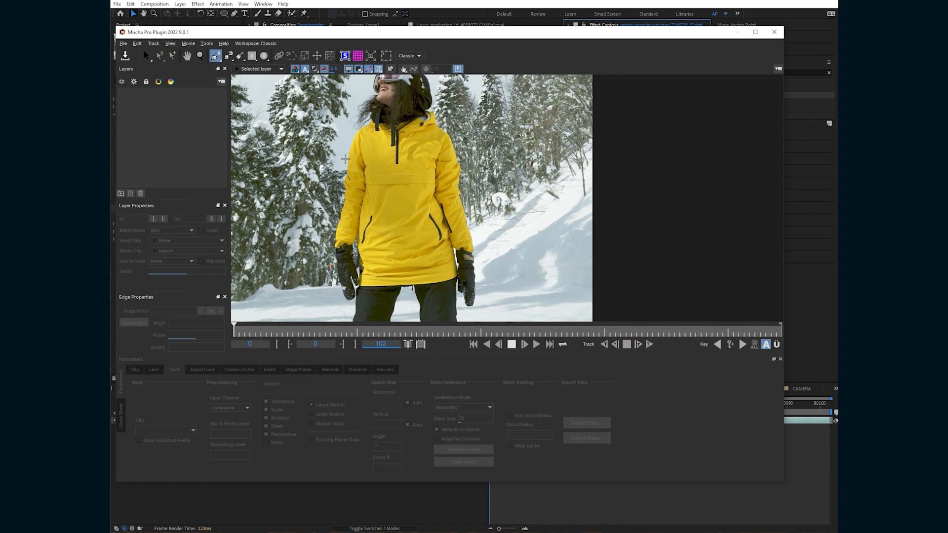
{"action": "left_click", "coordinate": [378, 133]}
{"action": "left_click", "coordinate": [363, 137]}
{"action": "left_click", "coordinate": [366, 187]}
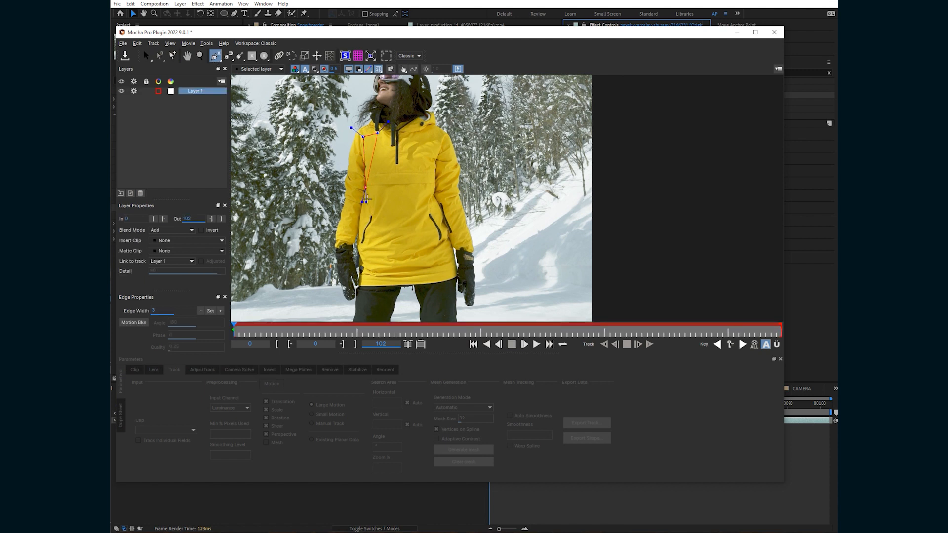
{"action": "left_click", "coordinate": [363, 260]}
{"action": "left_click", "coordinate": [425, 277]}
{"action": "left_click", "coordinate": [450, 261]}
{"action": "left_click", "coordinate": [435, 181]}
{"action": "left_click", "coordinate": [435, 142]}
{"action": "left_click", "coordinate": [378, 132]}
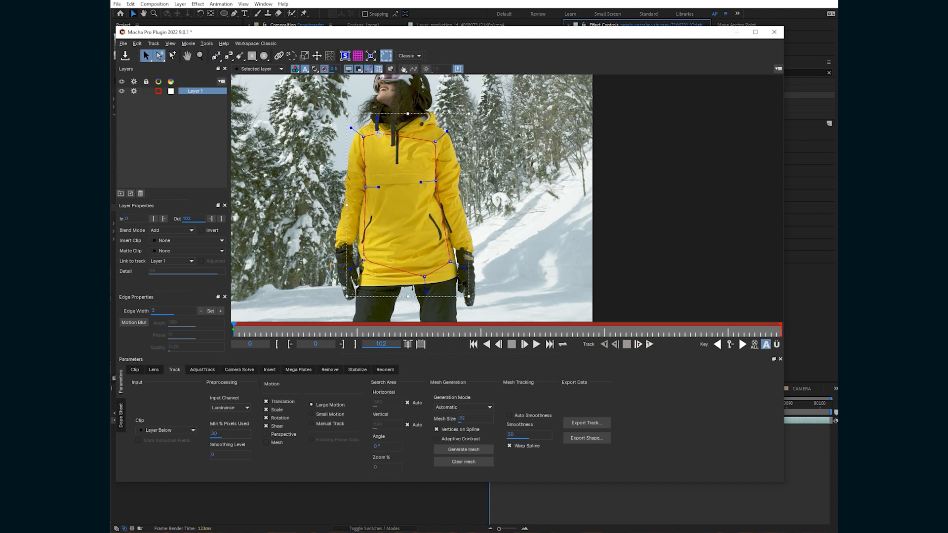
- Enable mesh motion for the jacket spline, generate a Uniform mesh with size 32 and track it forwards
{"action": "left_click", "coordinate": [266, 442]}
{"action": "left_click", "coordinate": [456, 407]}
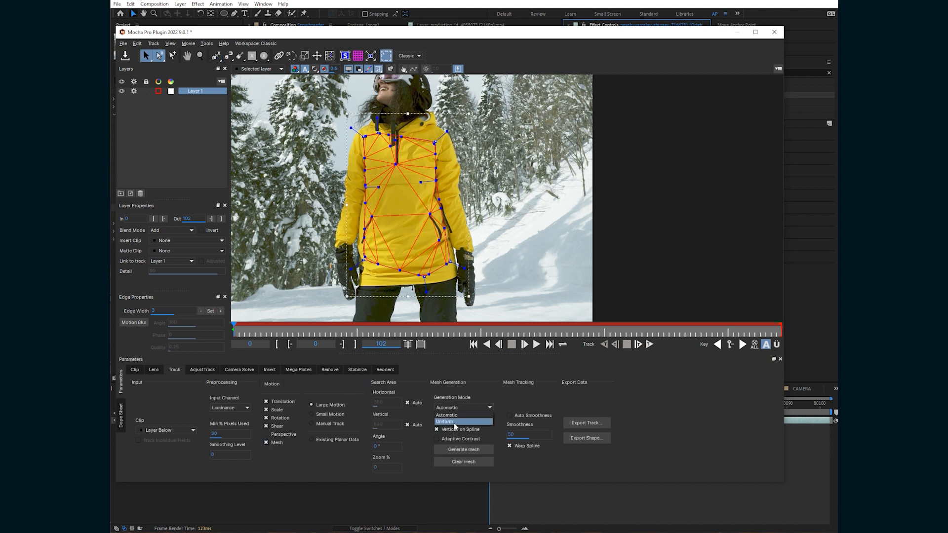
{"action": "left_click", "coordinate": [454, 422]}
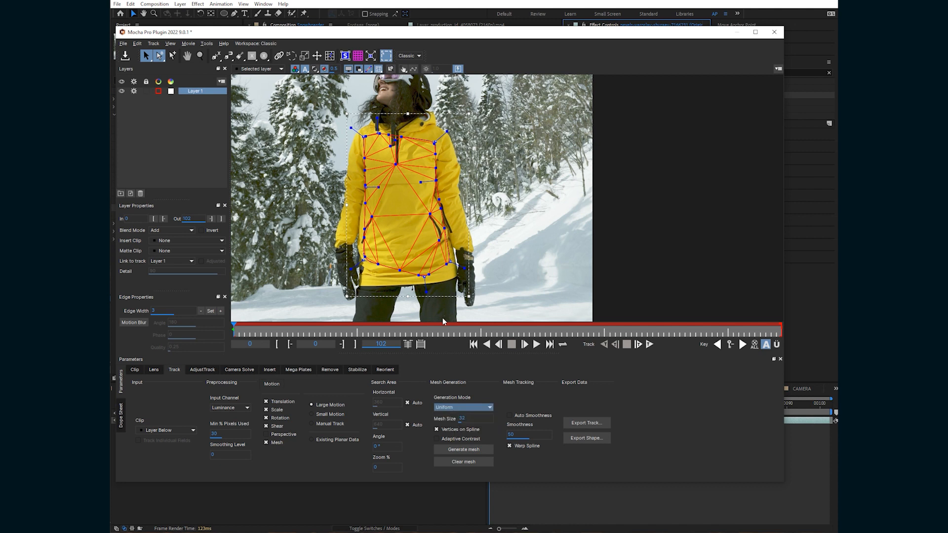
{"action": "left_click", "coordinate": [457, 449]}
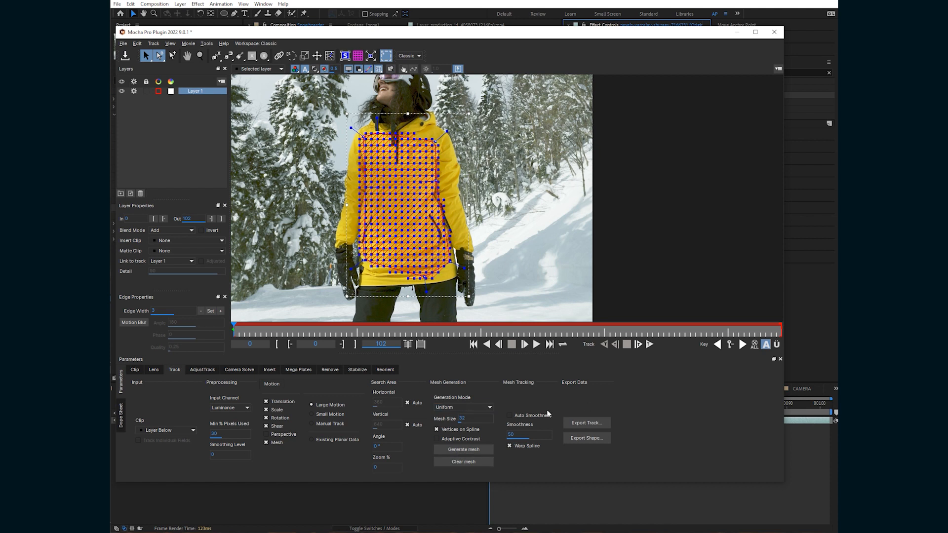
{"action": "left_click", "coordinate": [646, 344]}
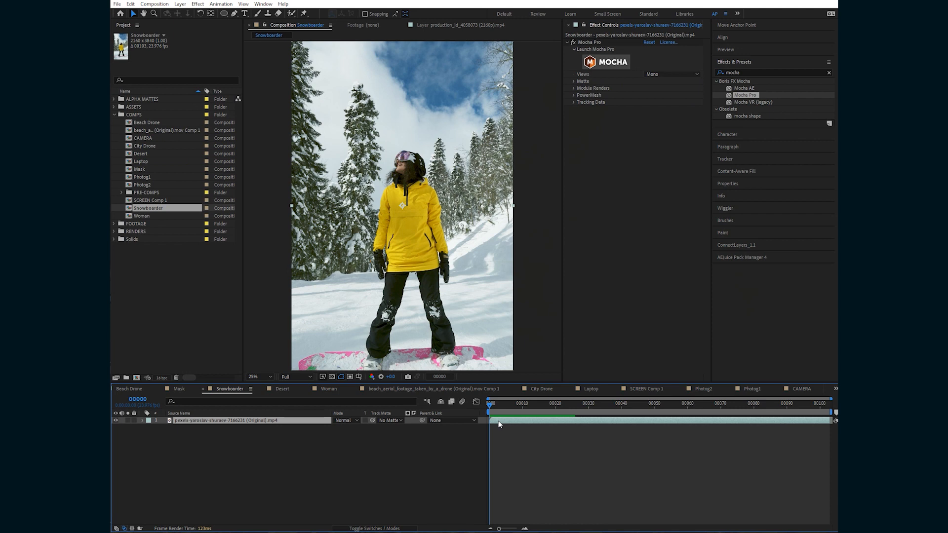
- Pre-compose the snowboarder footage with all attributes moved into the new composition, apply Mocha Pro to the resulting layer and launch Mocha
{"action": "key", "text": "ctrl+shift+c"}
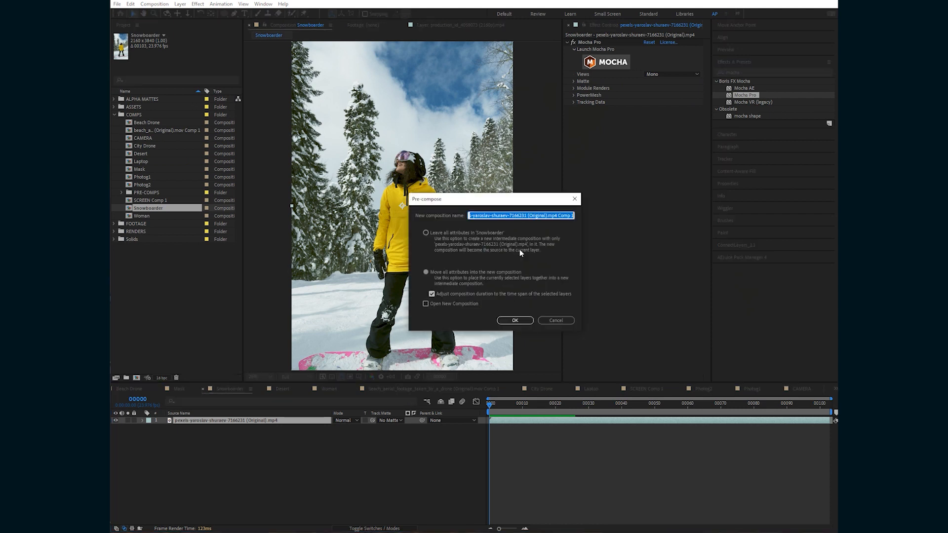
{"action": "left_click", "coordinate": [508, 320]}
{"action": "mouse_move", "coordinate": [491, 405]}
{"action": "left_mouse_down"}
{"action": "mouse_move", "coordinate": [808, 408]}
{"action": "mouse_move", "coordinate": [498, 422]}
{"action": "left_mouse_up"}
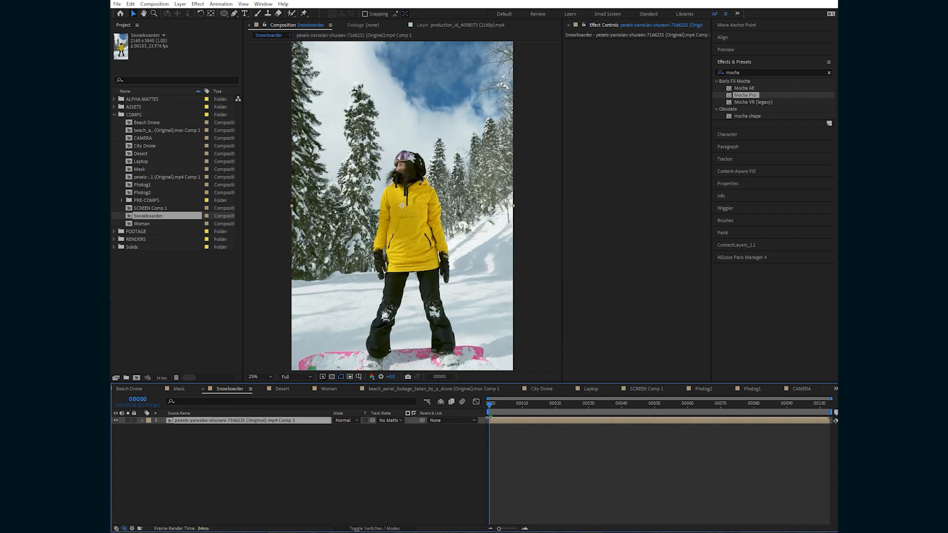
{"action": "double_click", "coordinate": [745, 94]}
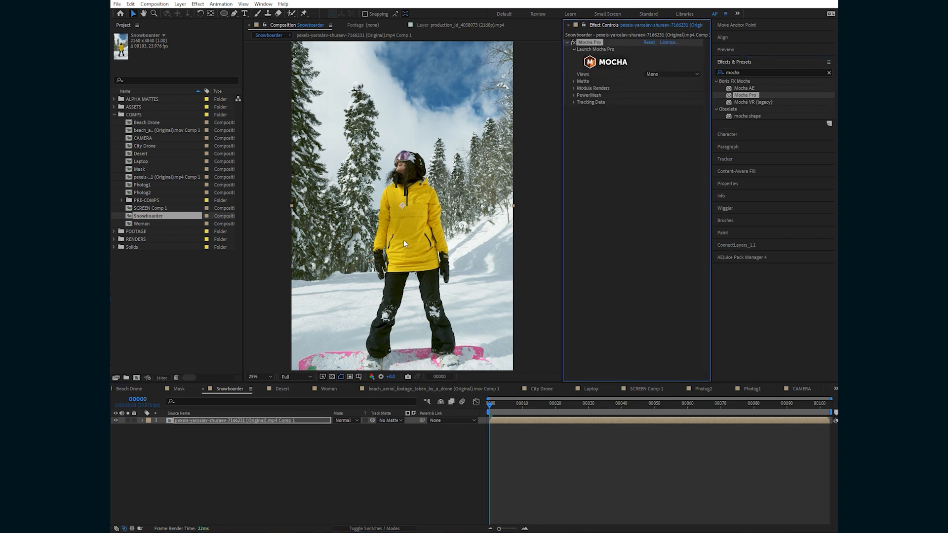
{"action": "left_click", "coordinate": [592, 63]}
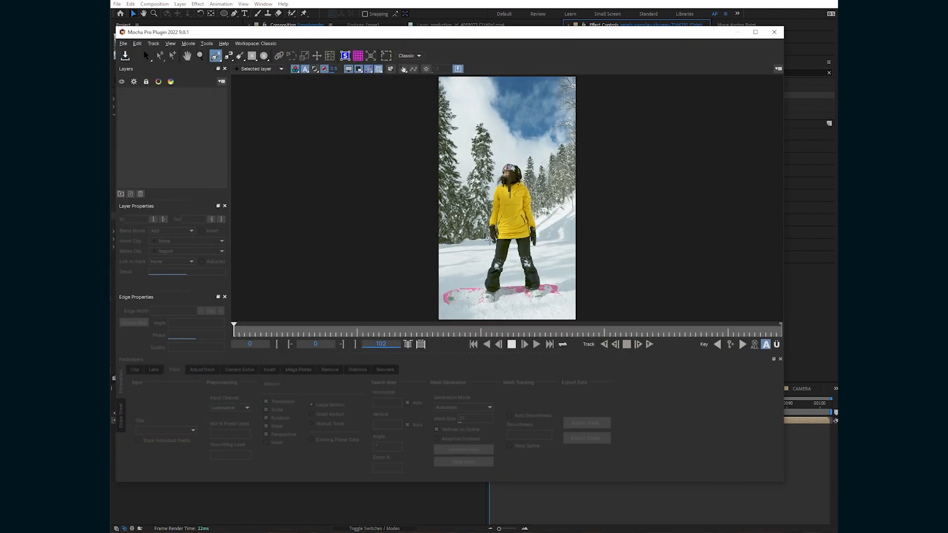
- Outline the front of the yellow jacket with a closed spline in the new Mocha session
{"action": "key", "text": "z"}
{"action": "left_click_drag", "start_coordinate": [528, 241], "coordinate": [585, 233]}
{"action": "key", "text": "x"}
{"action": "left_click_drag", "start_coordinate": [482, 221], "coordinate": [464, 320]}
{"action": "left_click", "coordinate": [435, 183]}
{"action": "left_click", "coordinate": [427, 253]}
{"action": "key", "text": "x"}
{"action": "left_click_drag", "start_coordinate": [434, 263], "coordinate": [424, 214]}
{"action": "left_click", "coordinate": [415, 259]}
{"action": "left_click", "coordinate": [437, 275]}
{"action": "left_click", "coordinate": [495, 267]}
{"action": "left_click", "coordinate": [485, 201]}
{"action": "left_click", "coordinate": [482, 143]}
{"action": "left_click", "coordinate": [416, 122]}
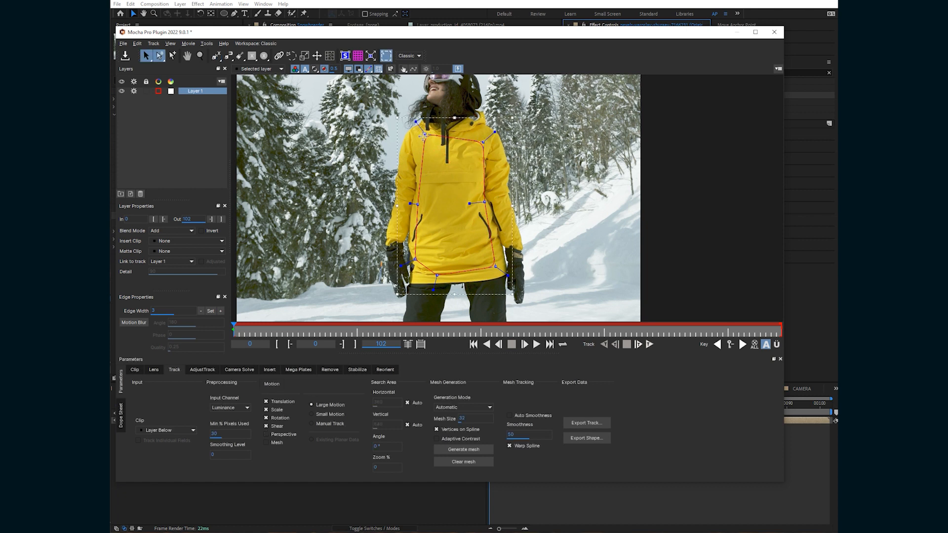
- Turn on mesh tracking, generate a Uniform mesh of size 32 over the jacket outline and track it forwards through the clip
{"action": "left_click", "coordinate": [277, 444]}
{"action": "left_click", "coordinate": [459, 407]}
{"action": "left_click", "coordinate": [455, 420]}
{"action": "left_click", "coordinate": [464, 449]}
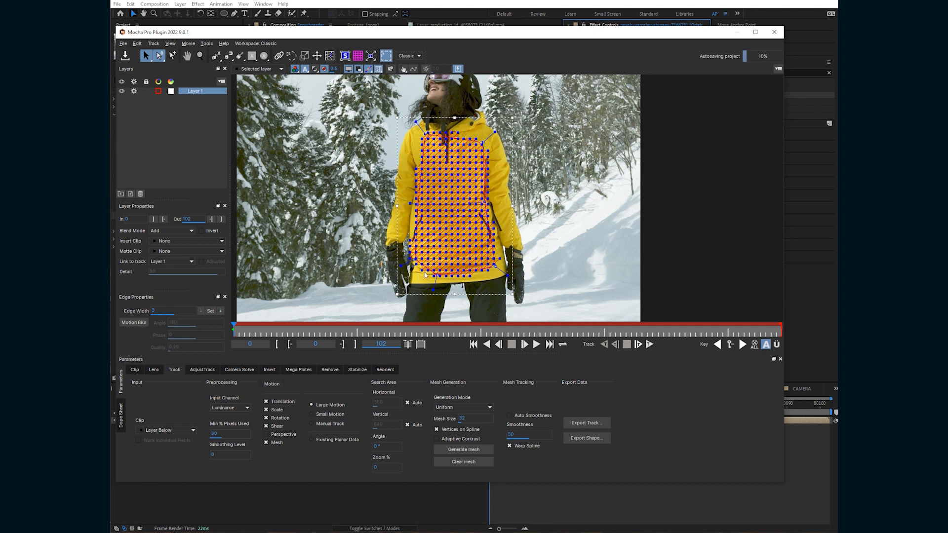
{"action": "left_click", "coordinate": [647, 344]}
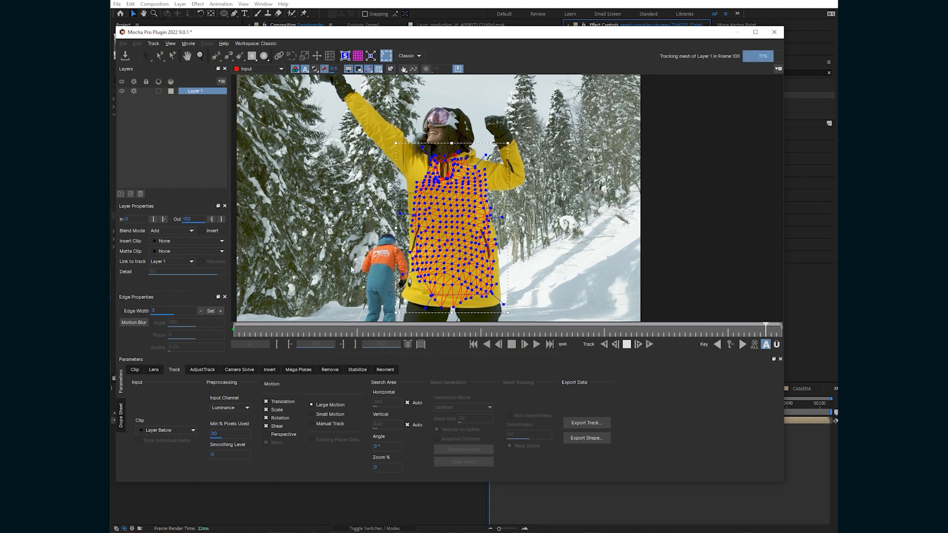
- Create a black solid in the Snowboarder composition and pre-compose it with all attributes moved into the new composition
{"action": "left_click", "coordinate": [537, 450]}
{"action": "key", "text": "ctrl+y"}
{"action": "key", "text": "Return"}
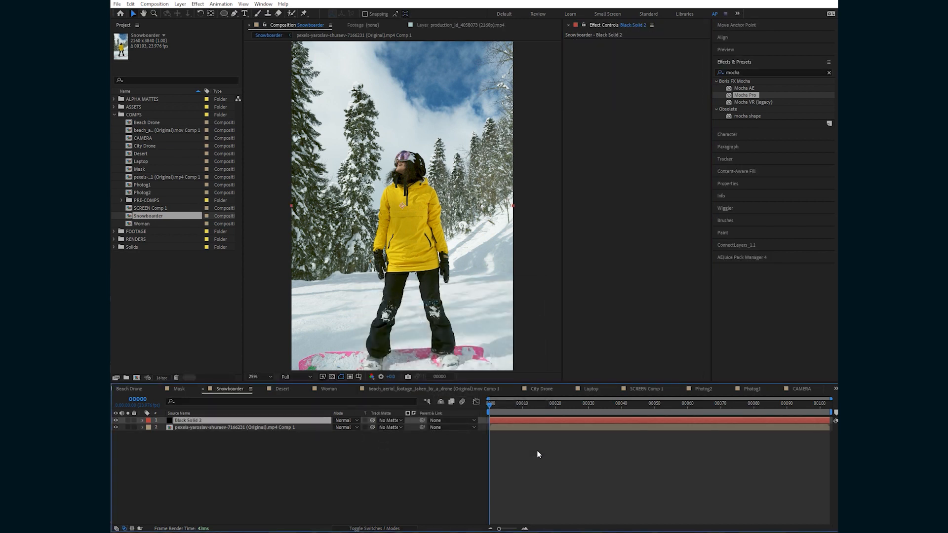
{"action": "key", "text": "ctrl+shift+c"}
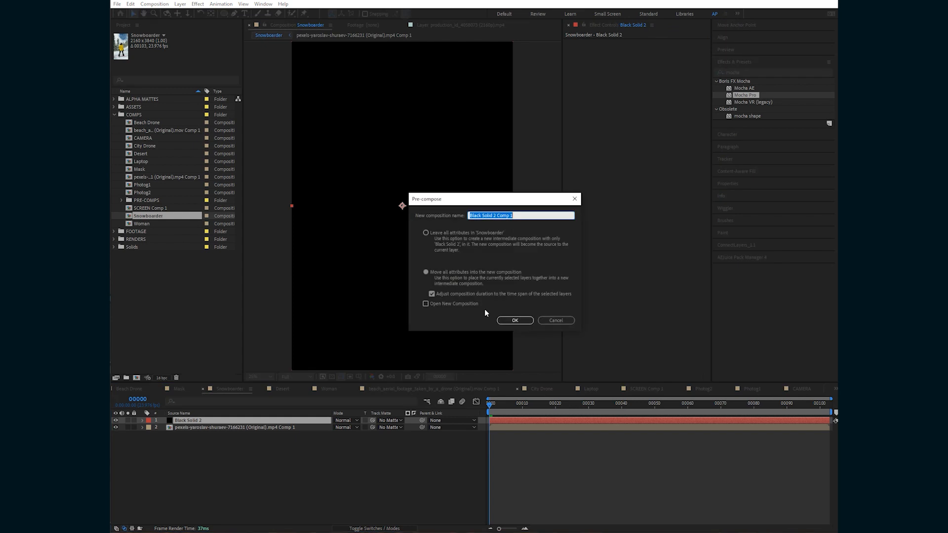
{"action": "left_click", "coordinate": [514, 321]}
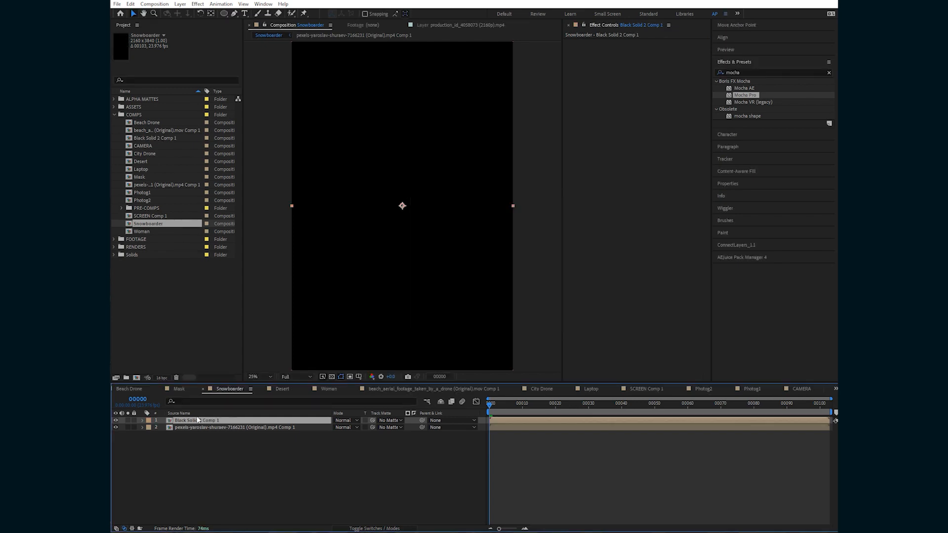
- Copy the Mocha Pro effect from the pre-composed snowboarder footage onto the Black Solid 2 Comp 1 layer
{"action": "left_click", "coordinate": [188, 428]}
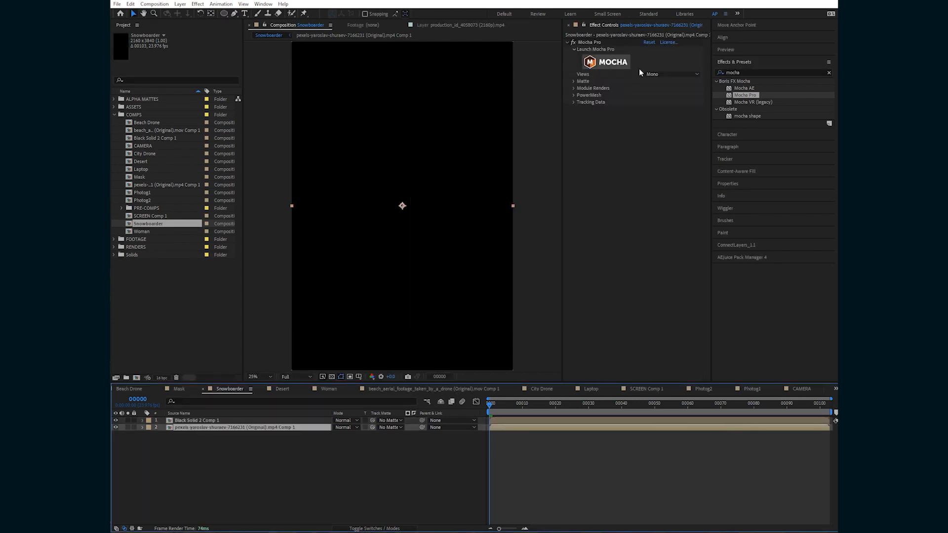
{"action": "left_click", "coordinate": [590, 43]}
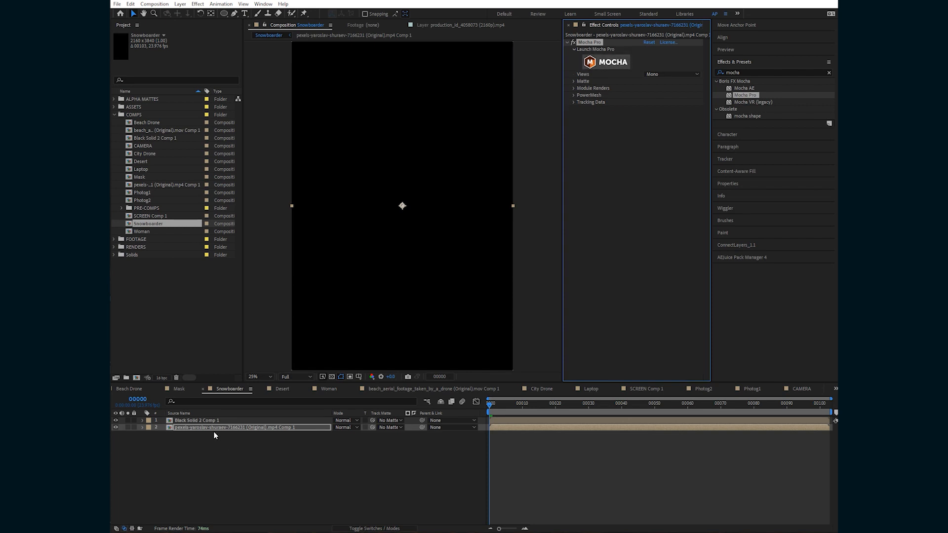
{"action": "left_click", "coordinate": [202, 422]}
{"action": "key", "text": "ctrl+v"}
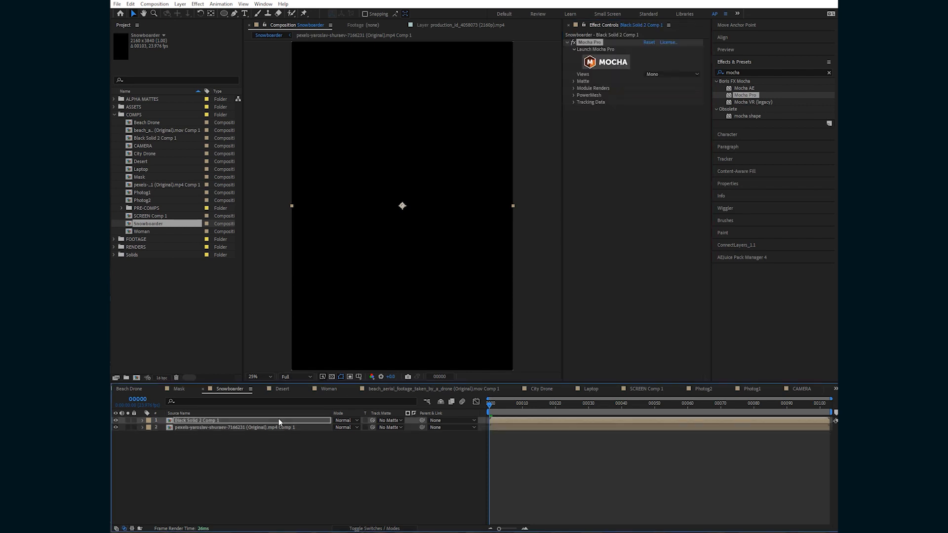
- Enable module rendering in the pasted Mocha Pro effect and set its module to Stabilize: Warp
{"action": "left_click", "coordinate": [574, 88]}
{"action": "left_click", "coordinate": [645, 95]}
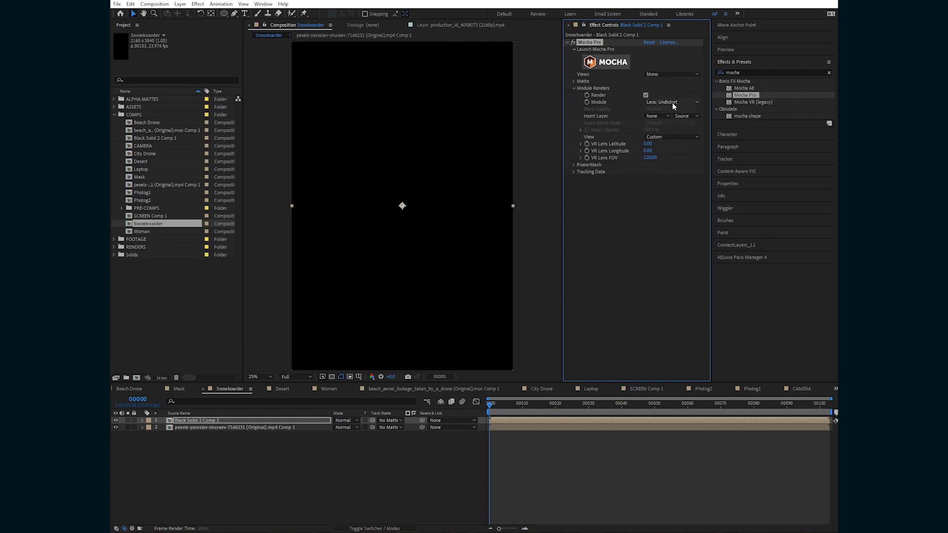
{"action": "left_click", "coordinate": [671, 102]}
{"action": "left_click", "coordinate": [684, 175]}
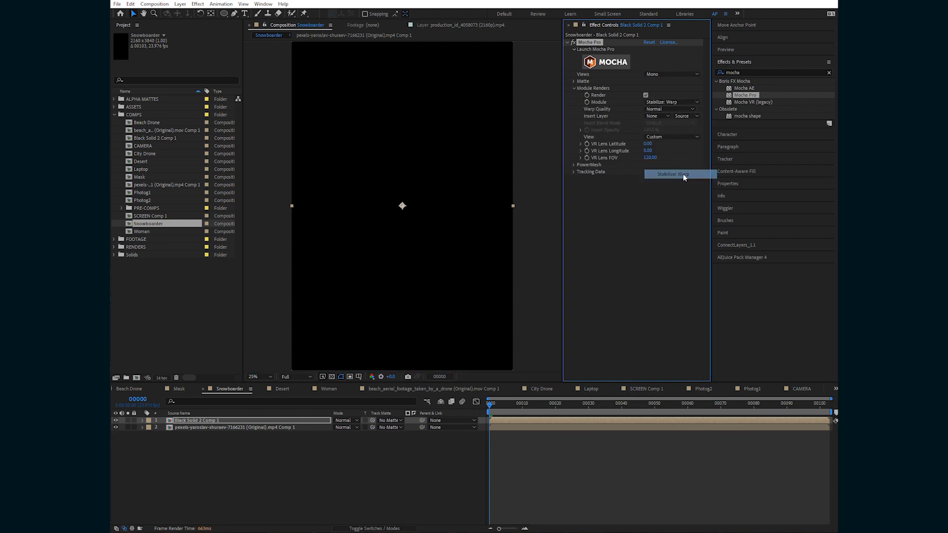
- Copy the original snowboarder footage layer into Black Solid 2 Comp 1, hide the black solid and make the footage a guide layer
{"action": "double_click", "coordinate": [192, 427]}
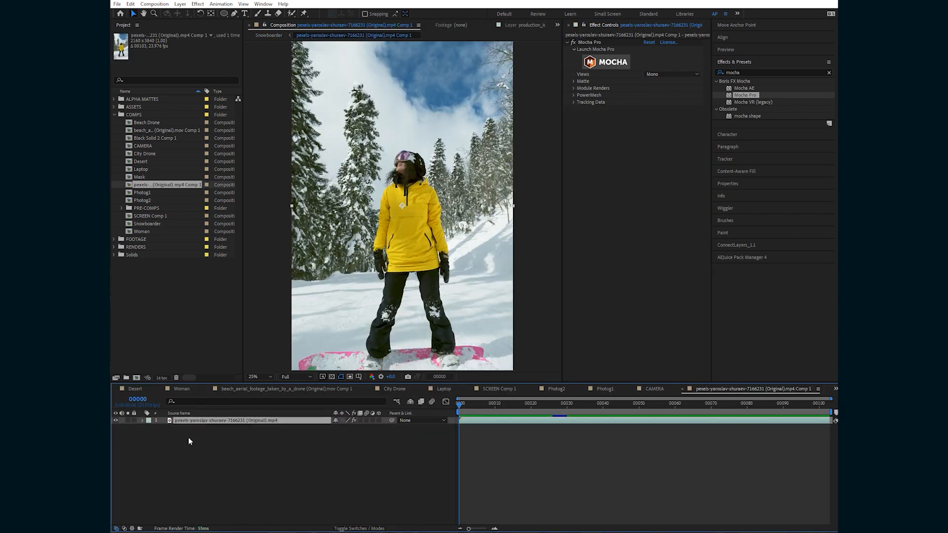
{"action": "left_click", "coordinate": [273, 37]}
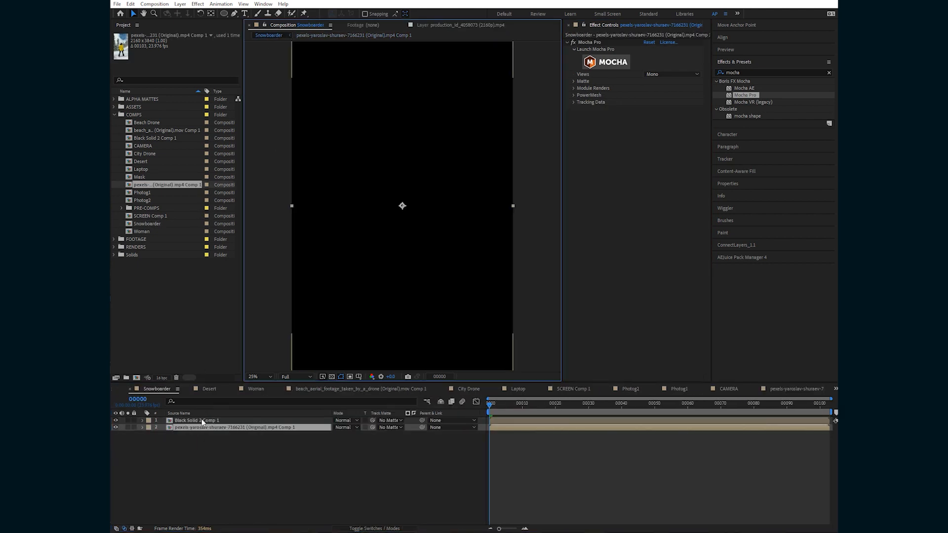
{"action": "double_click", "coordinate": [199, 420]}
{"action": "left_click", "coordinate": [116, 426]}
{"action": "right_click", "coordinate": [203, 422]}
{"action": "left_click", "coordinate": [242, 249]}
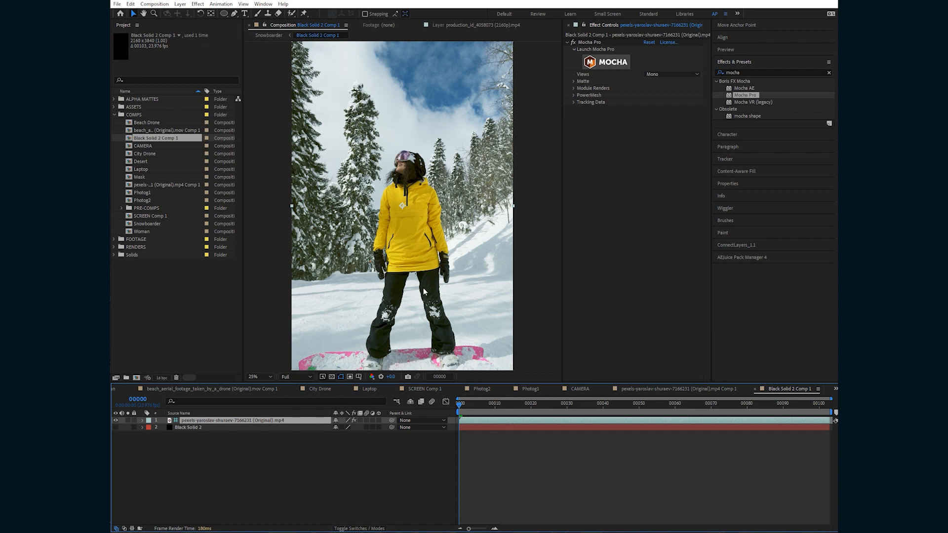
- Add the white text "Hawaii" in Montserrat Light on the jacket's chest, scaled to about 108% and placed just below the chest seam
{"action": "key", "text": "period"}
{"action": "left_click", "coordinate": [245, 14]}
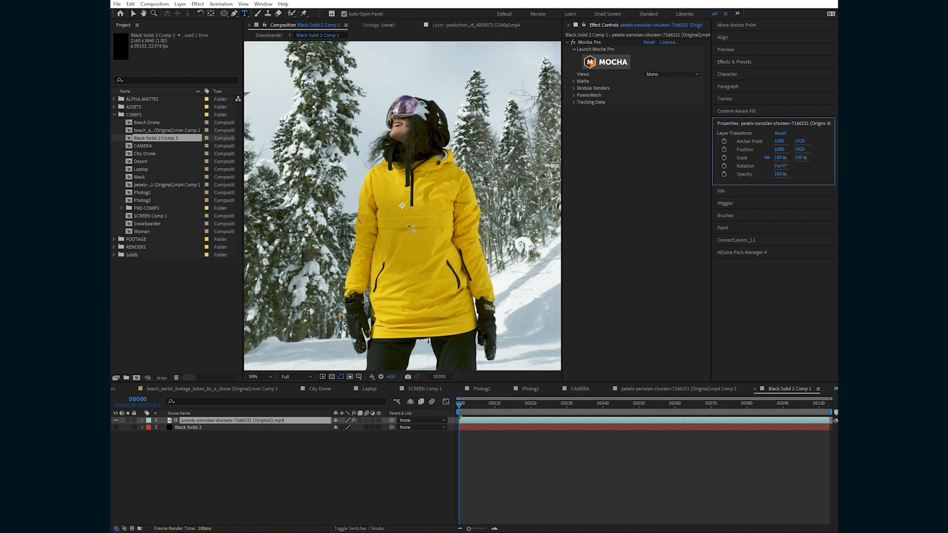
{"action": "left_click", "coordinate": [403, 226]}
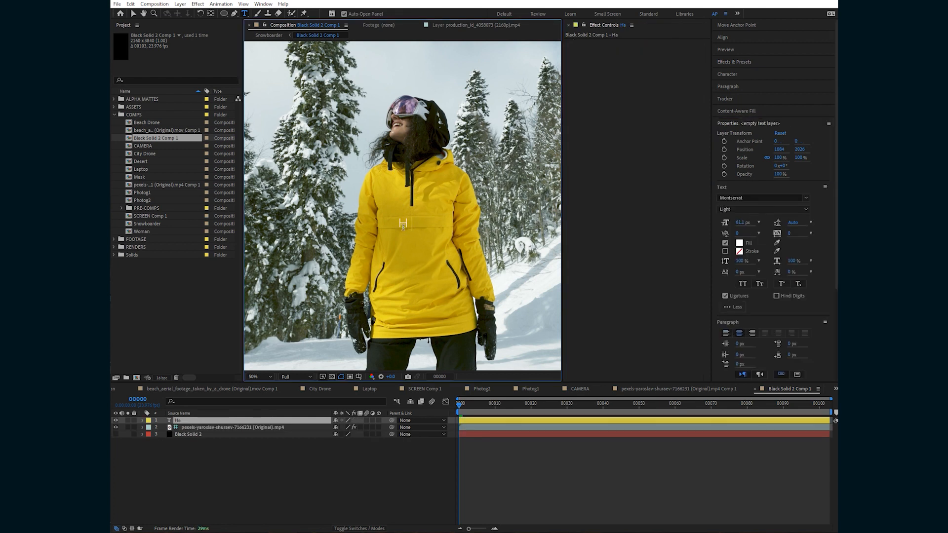
{"action": "left_click", "coordinate": [476, 420]}
{"action": "key", "text": "v"}
{"action": "left_click_drag", "start_coordinate": [410, 220], "coordinate": [433, 244]}
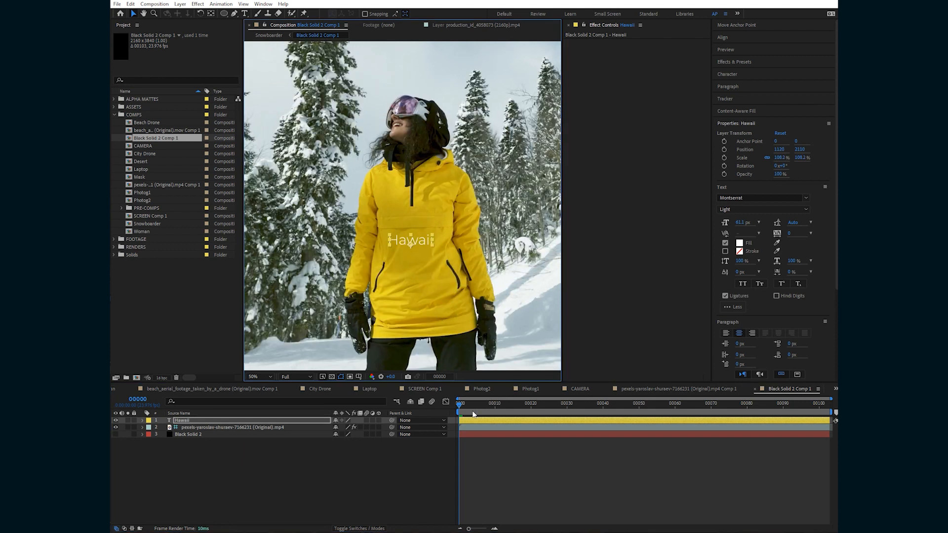
{"action": "left_click", "coordinate": [339, 463]}
- Return to the Snowboarder composition and preview the "Hawaii" text on the moving jacket, at a late frame and from the start
{"action": "left_click", "coordinate": [271, 34]}
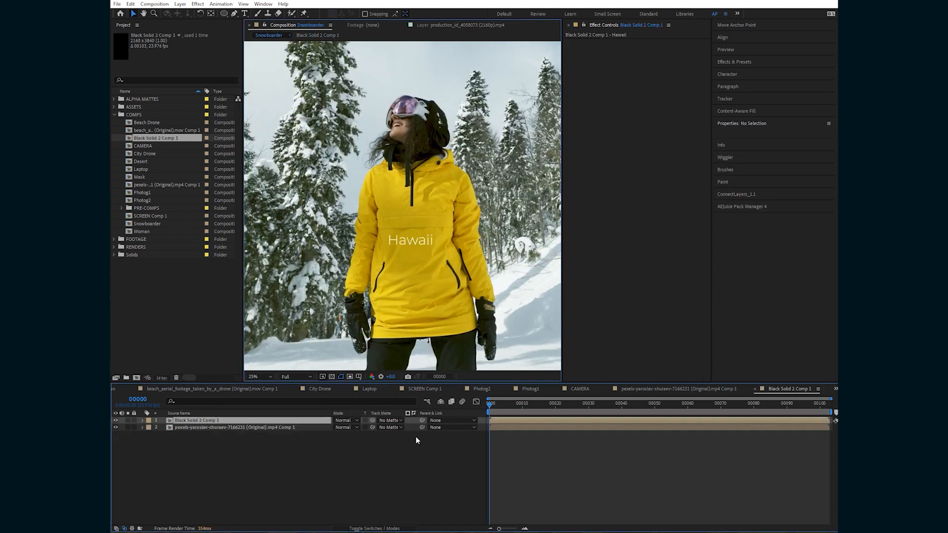
{"action": "left_click_drag", "start_coordinate": [508, 406], "coordinate": [750, 406]}
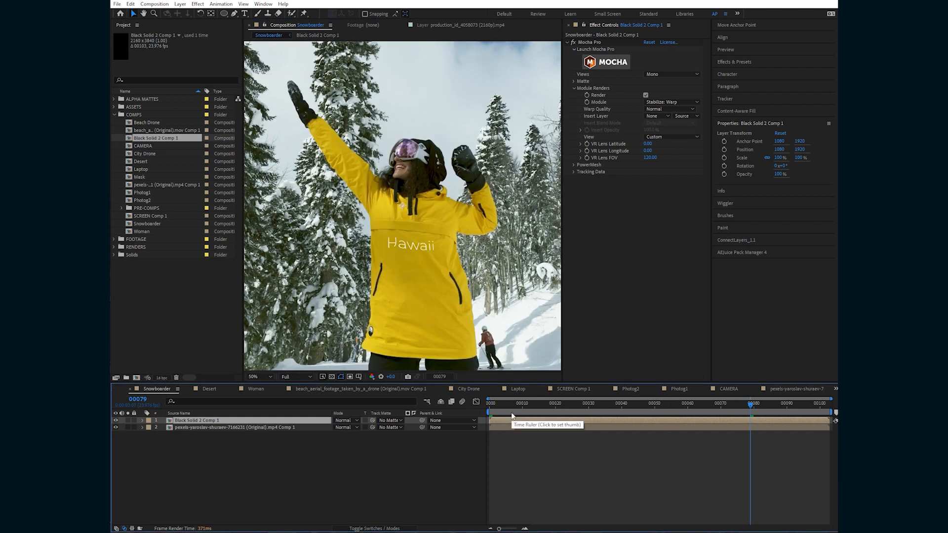
{"action": "key", "text": "Home"}
{"action": "key", "text": "space"}
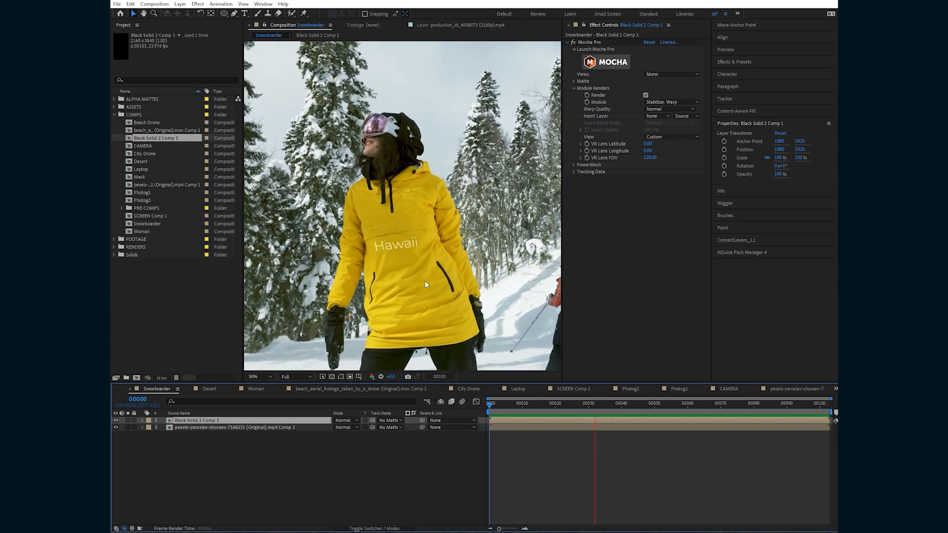
{"action": "scroll", "coordinate": [452, 244], "scroll_direction": "down", "scroll_amount": 2}
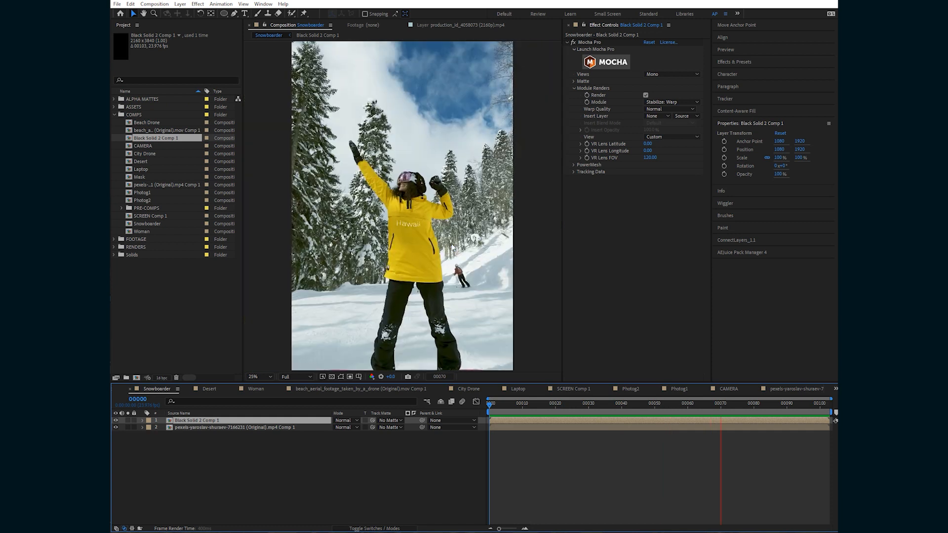